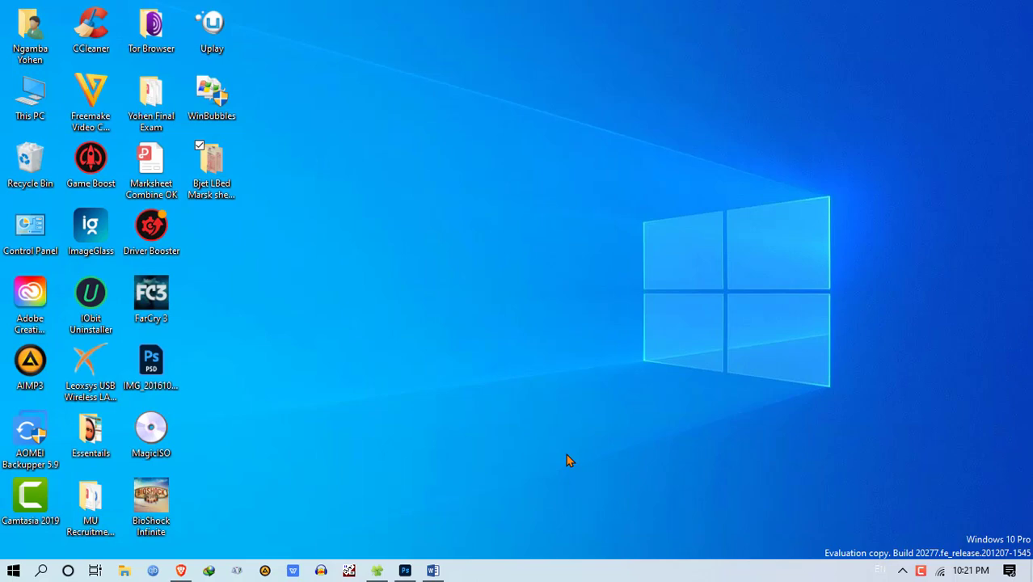
Step: Switch to the form fill-up instructions document in Word and read the registration steps and the Manipur domicile condition
left_click(433, 571)
scroll(595, 377, "up", 2)
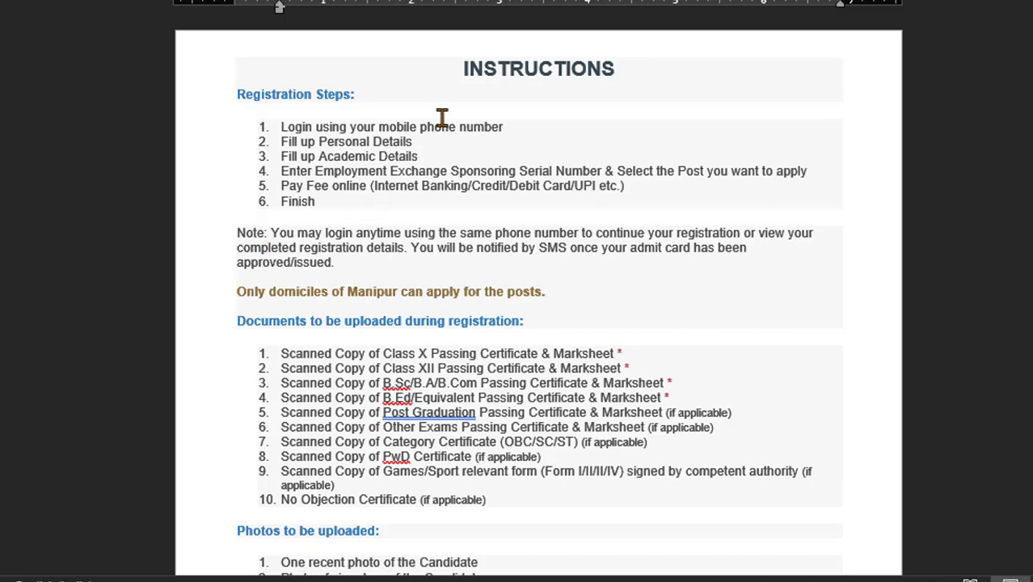
left_click(510, 131)
left_click(419, 144)
left_click(419, 157)
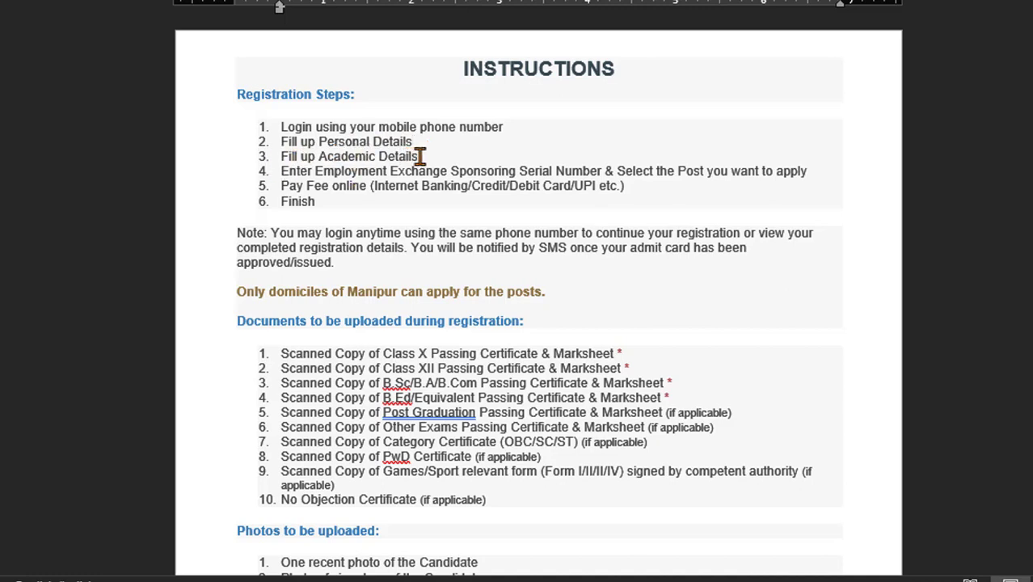
left_click(286, 172)
left_click(311, 203)
scroll(359, 177, "down", 3)
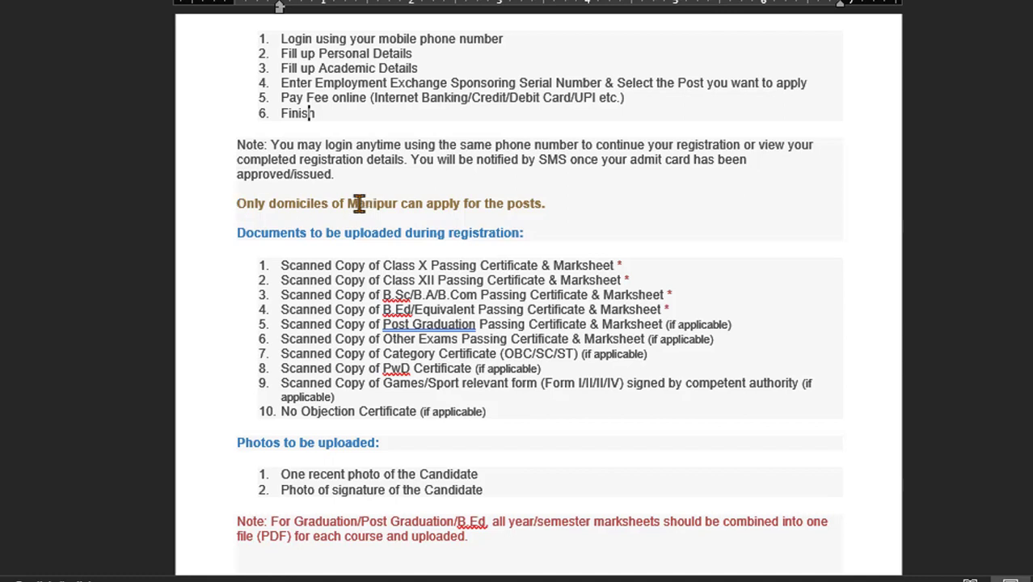
left_click_drag(347, 204, 397, 203)
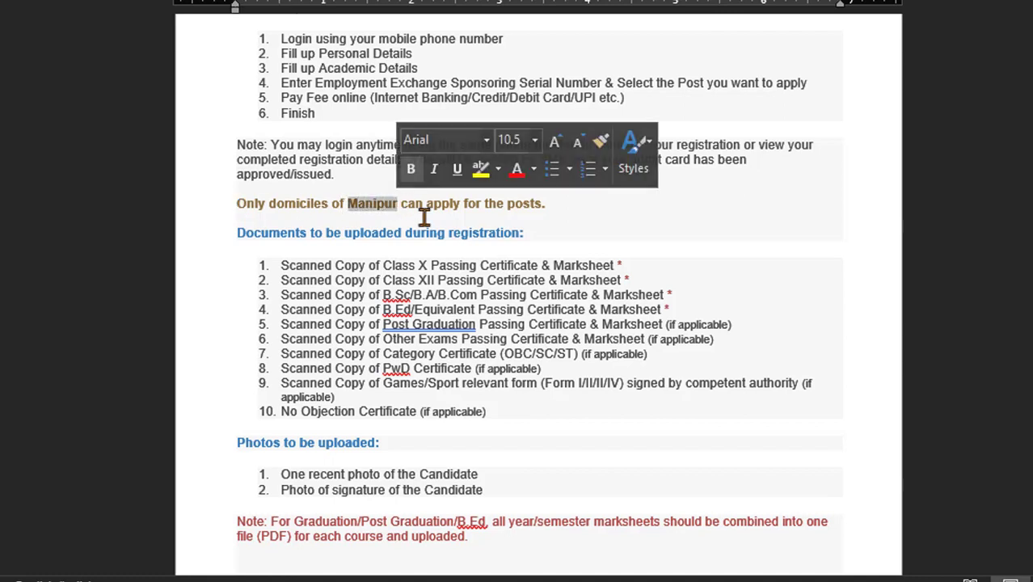
left_click(563, 213)
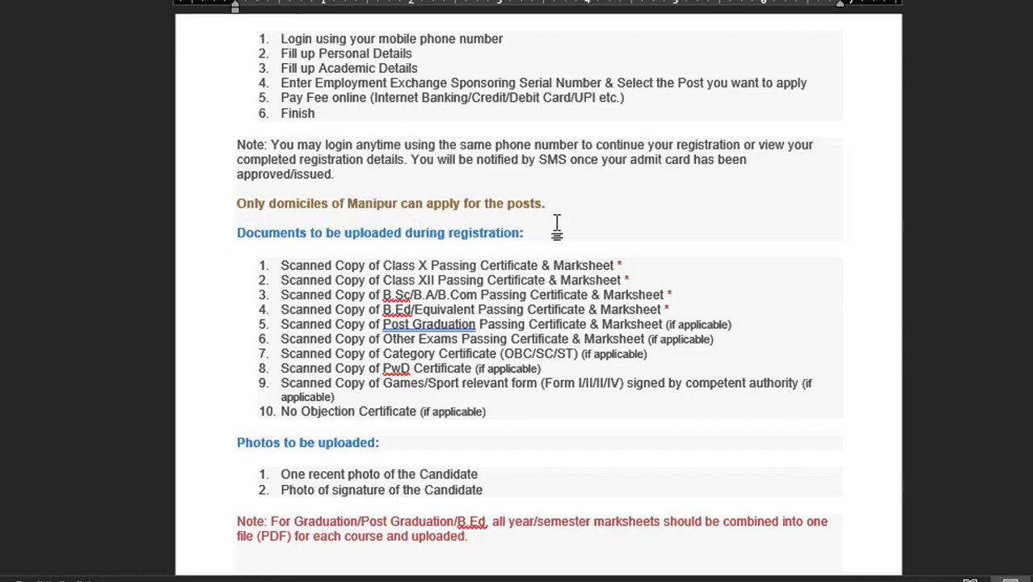
Step: Read the list of documents to upload during registration, highlighting the entries for the required certificates and marksheets
scroll(459, 234, "down", 2)
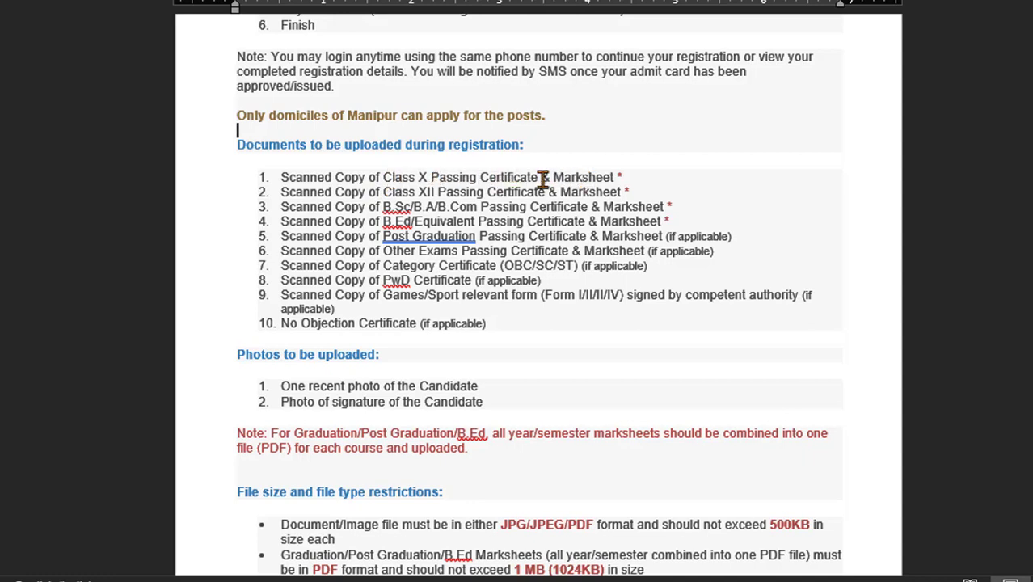
left_click_drag(481, 178, 538, 179)
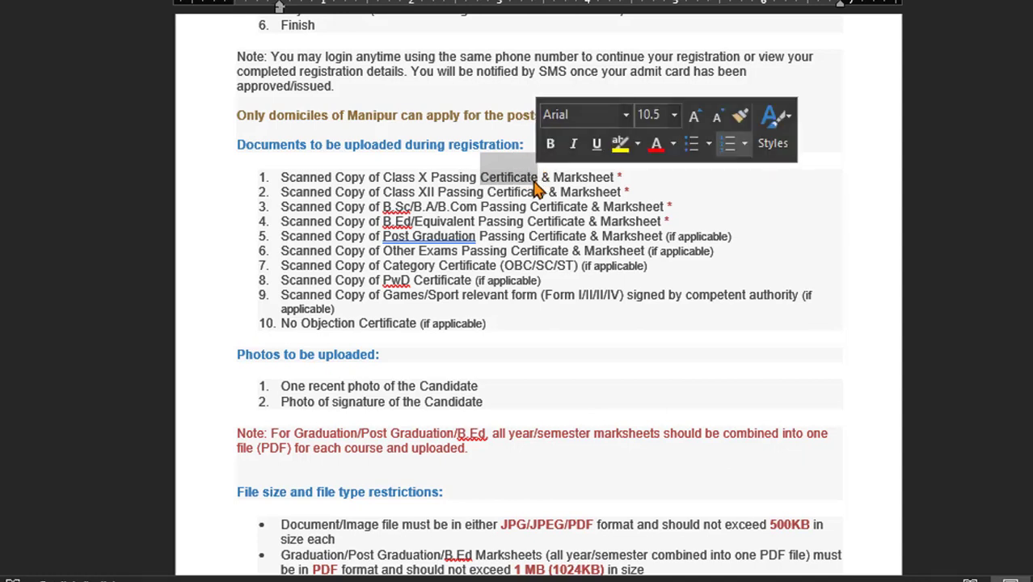
left_click(636, 180)
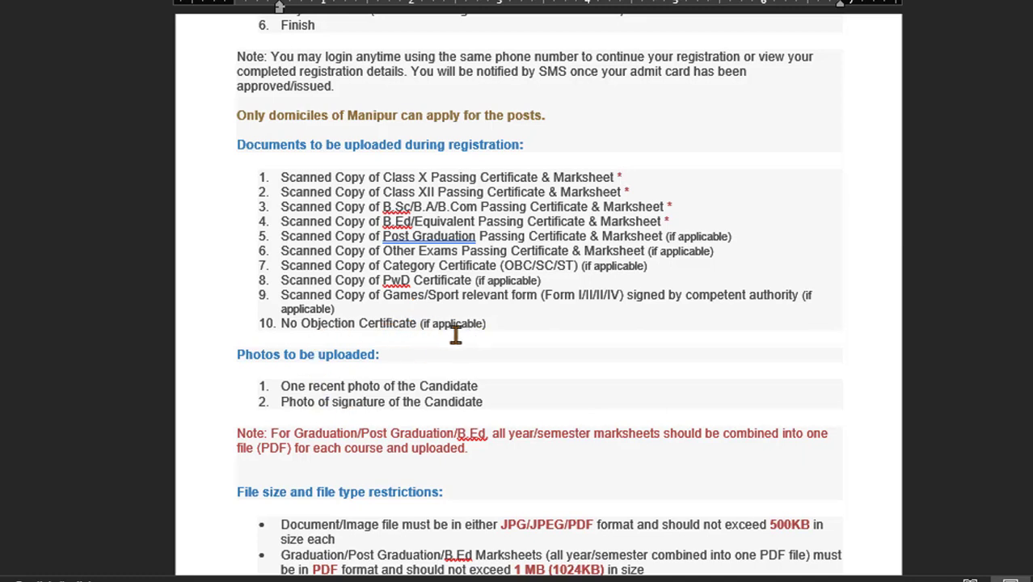
left_click(482, 323)
left_click(672, 222)
left_click(641, 189)
left_click_drag(282, 177, 702, 222)
left_click(700, 220)
scroll(675, 287, "down", 3)
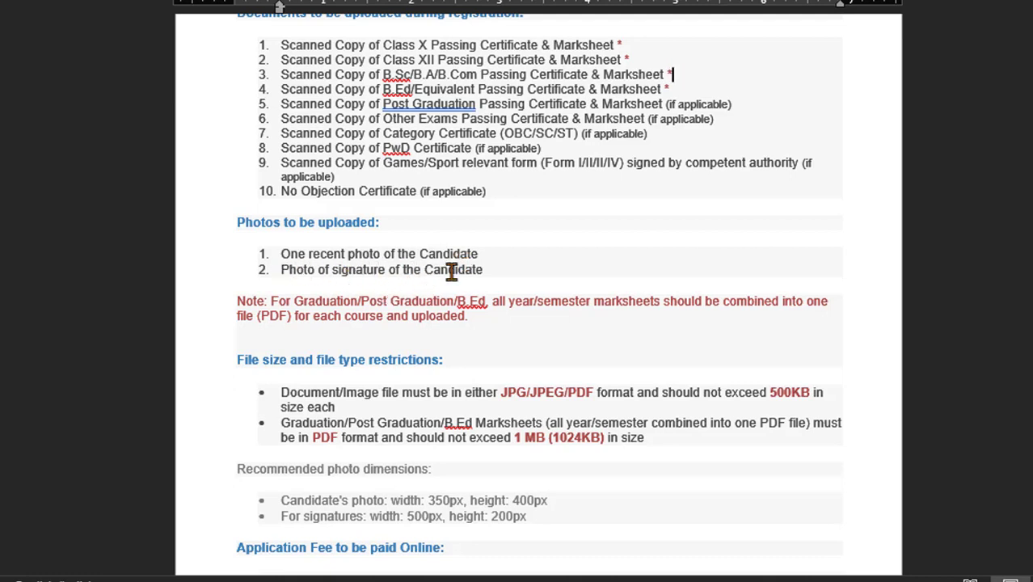
Step: Read the file size and file type restrictions for documents, images and combined marksheets, highlighting the key formats and limits
scroll(419, 287, "down", 3)
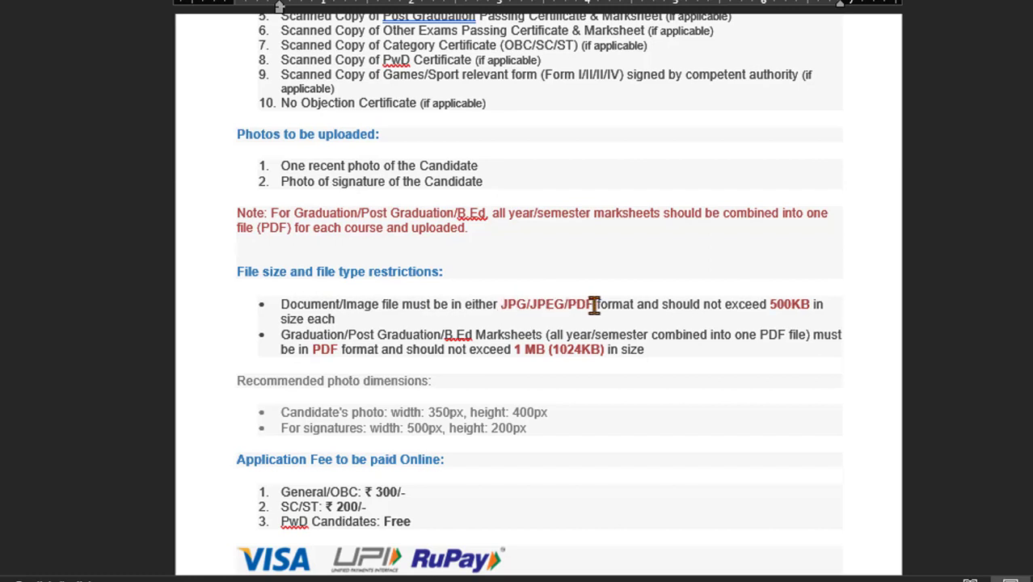
left_click_drag(594, 305, 512, 305)
left_click(694, 330)
left_click_drag(770, 304, 814, 304)
left_click(833, 305)
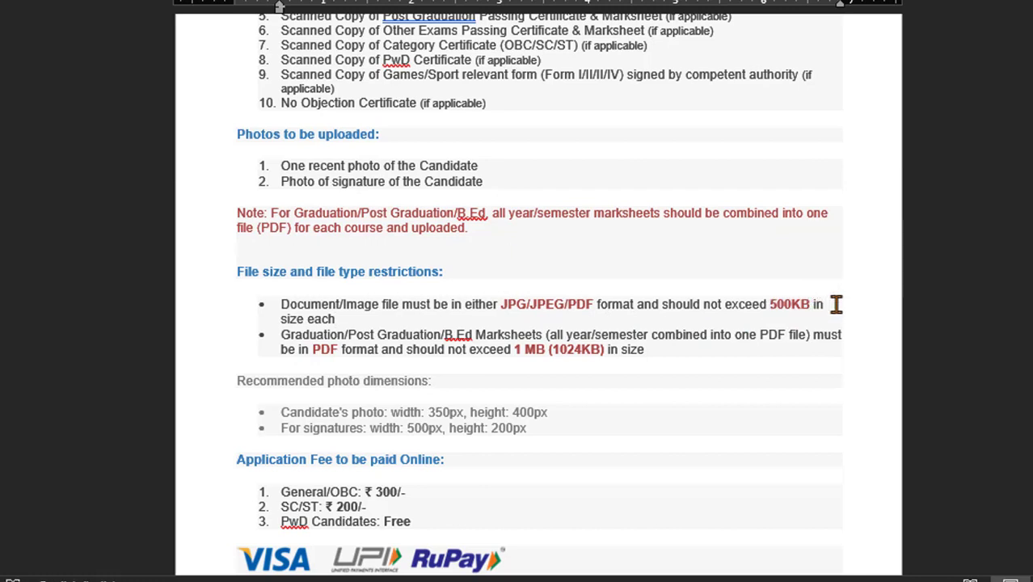
left_click_drag(722, 305, 761, 304)
left_click(706, 320)
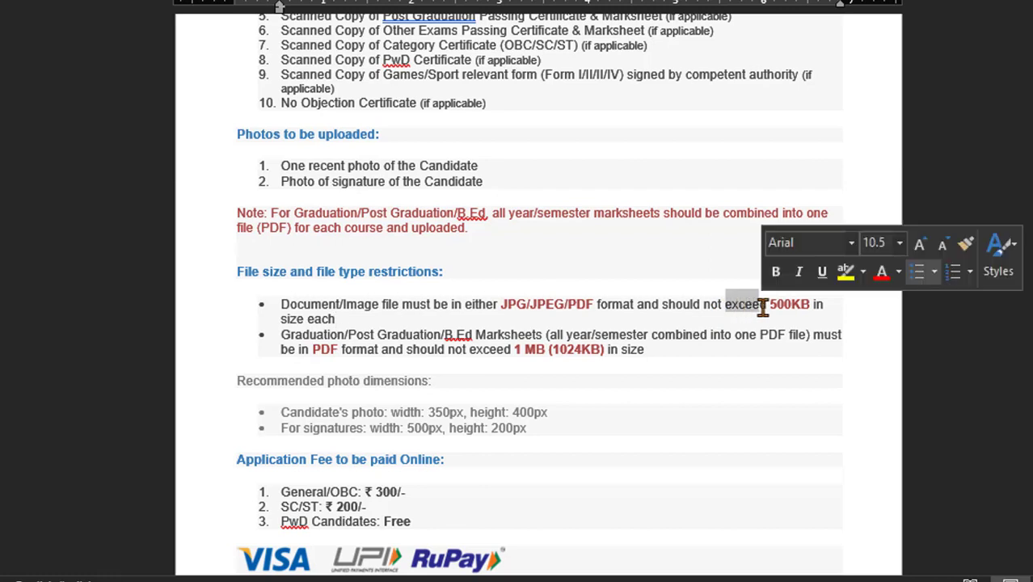
left_click(817, 318)
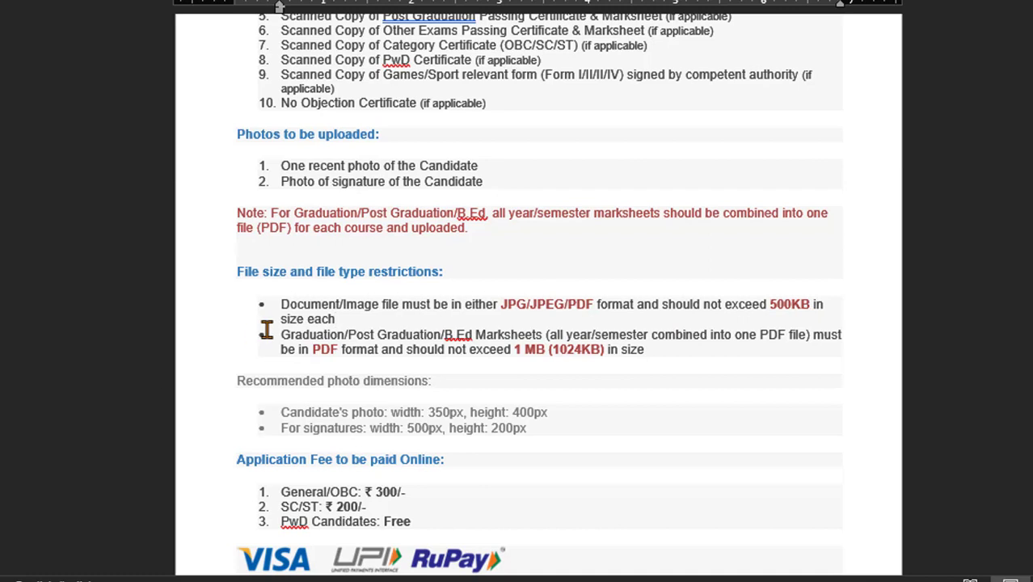
scroll(266, 330, "down", 1)
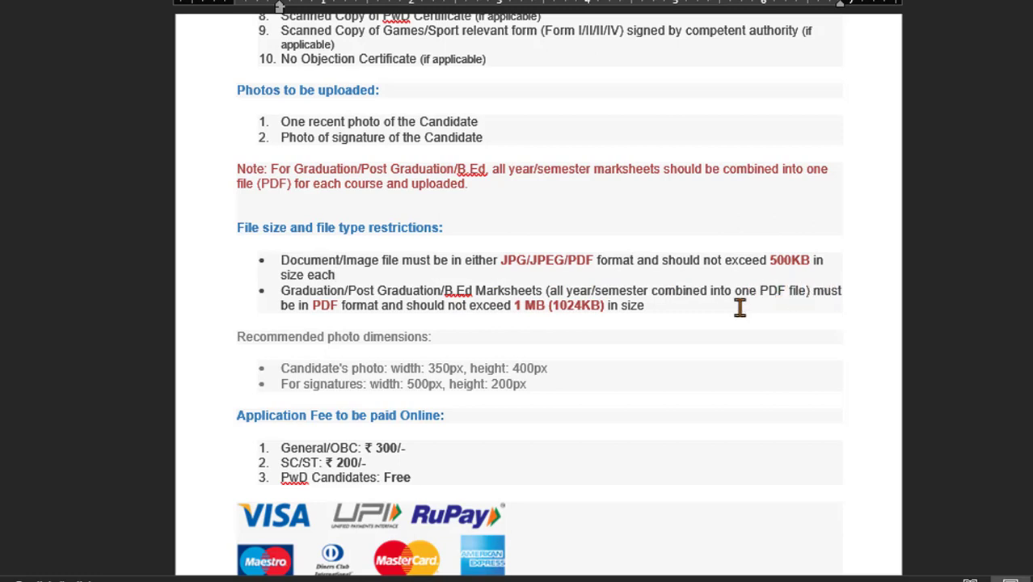
double_click(323, 305)
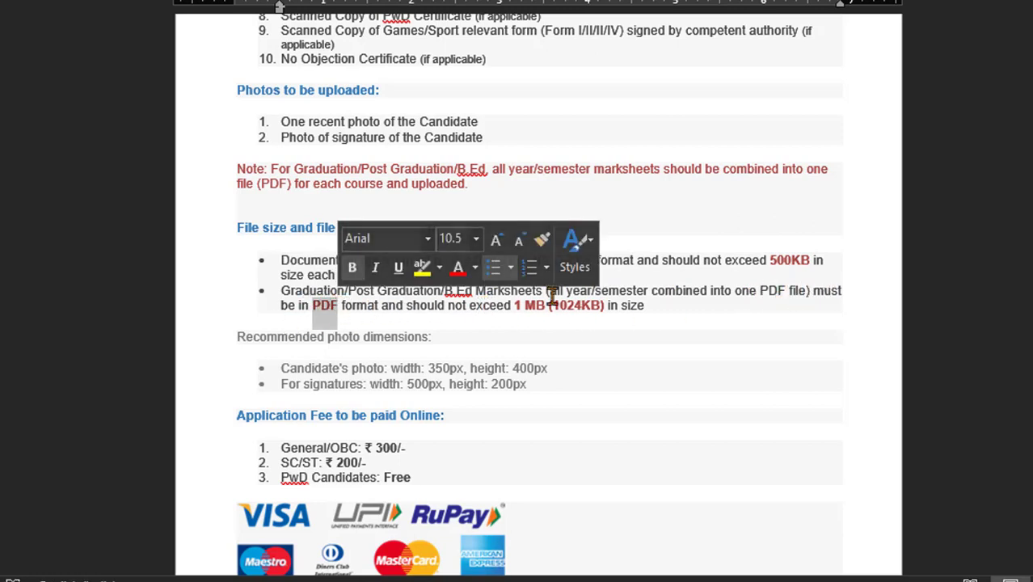
left_click(347, 314)
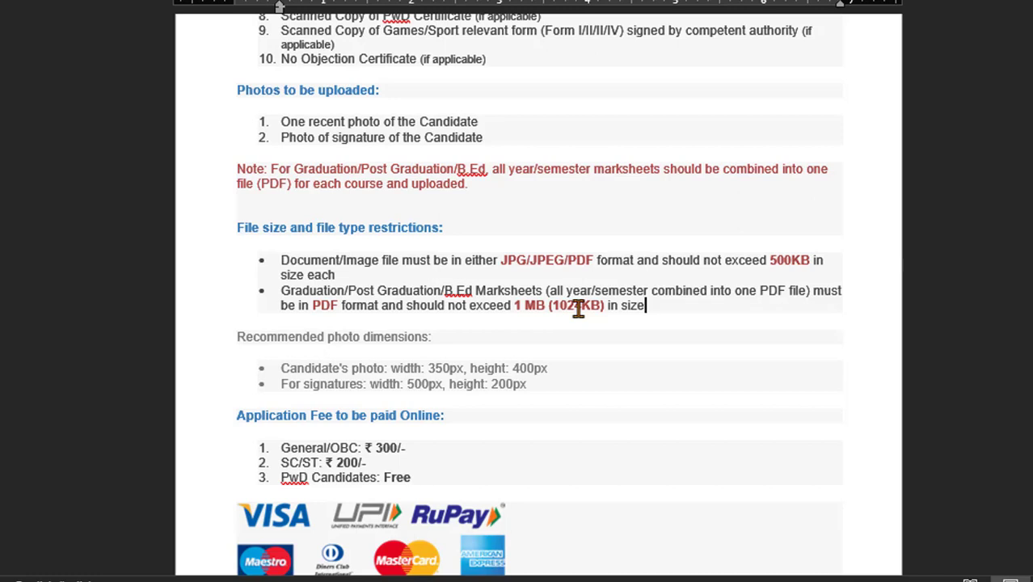
Step: Read the recommended photo dimensions and the online application fee for each candidate category
scroll(533, 401, "down", 2)
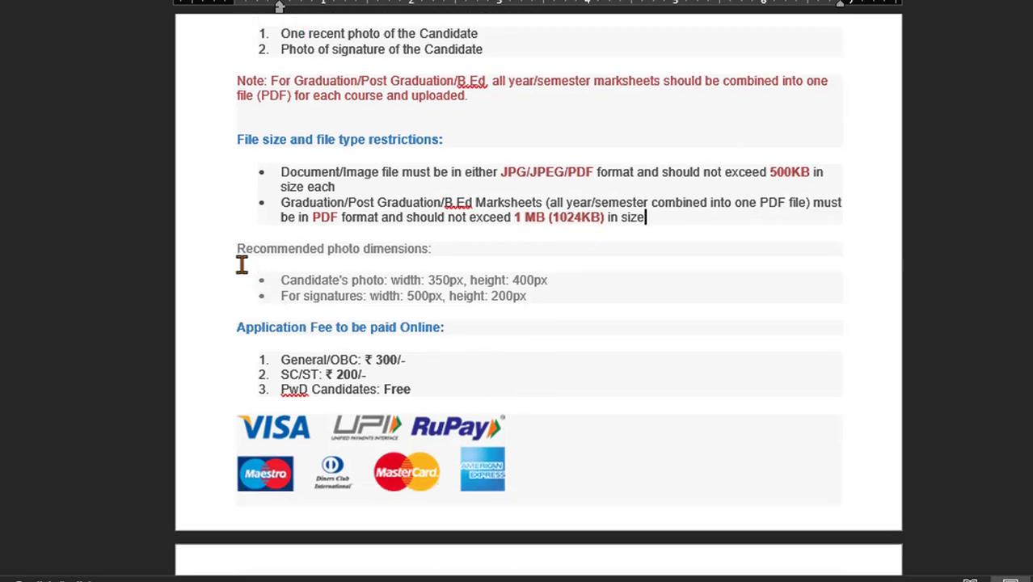
scroll(360, 283, "up", 1)
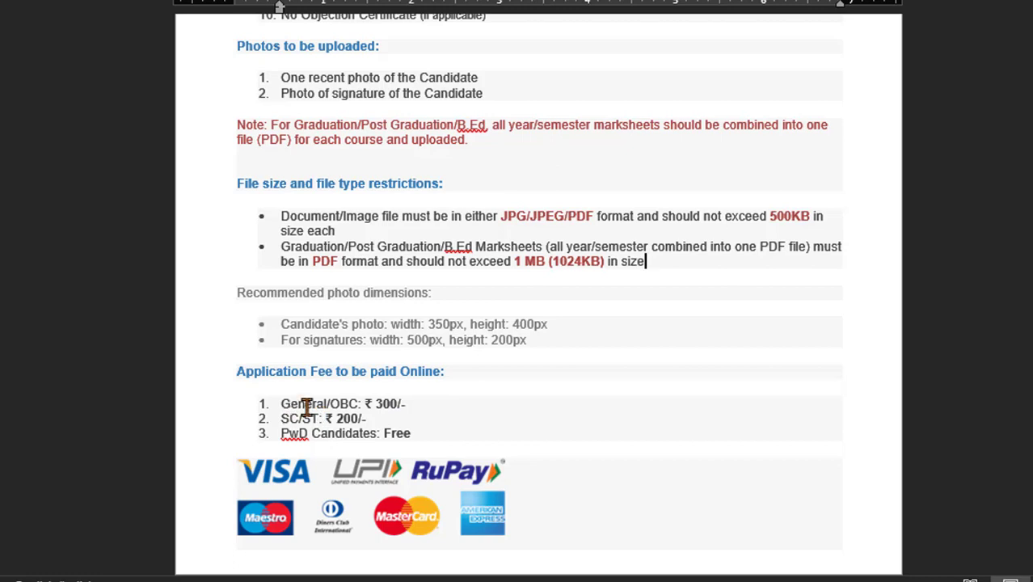
left_click(420, 408)
left_click(366, 419)
left_click(299, 433)
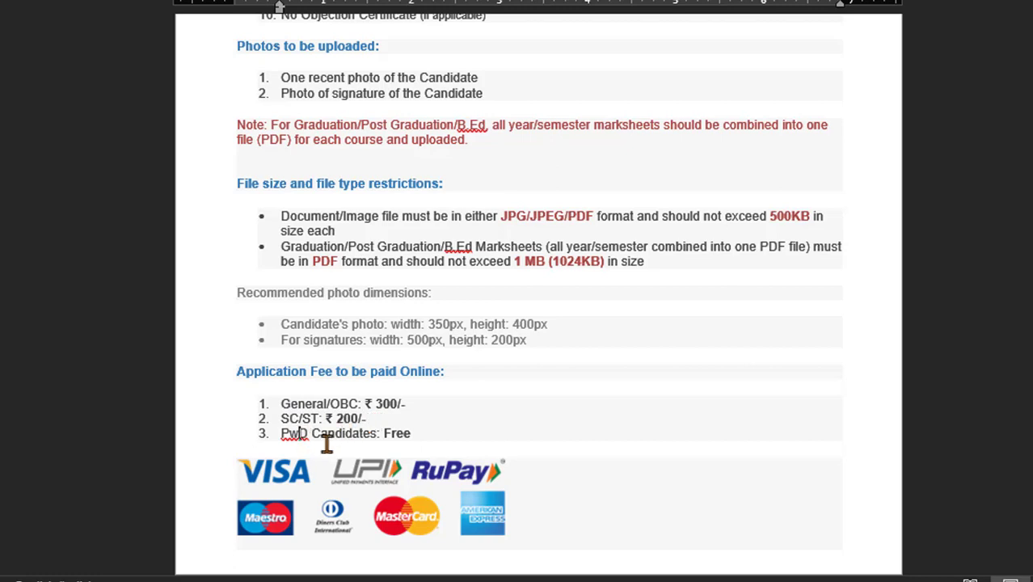
left_click(422, 434)
scroll(460, 427, "down", 1)
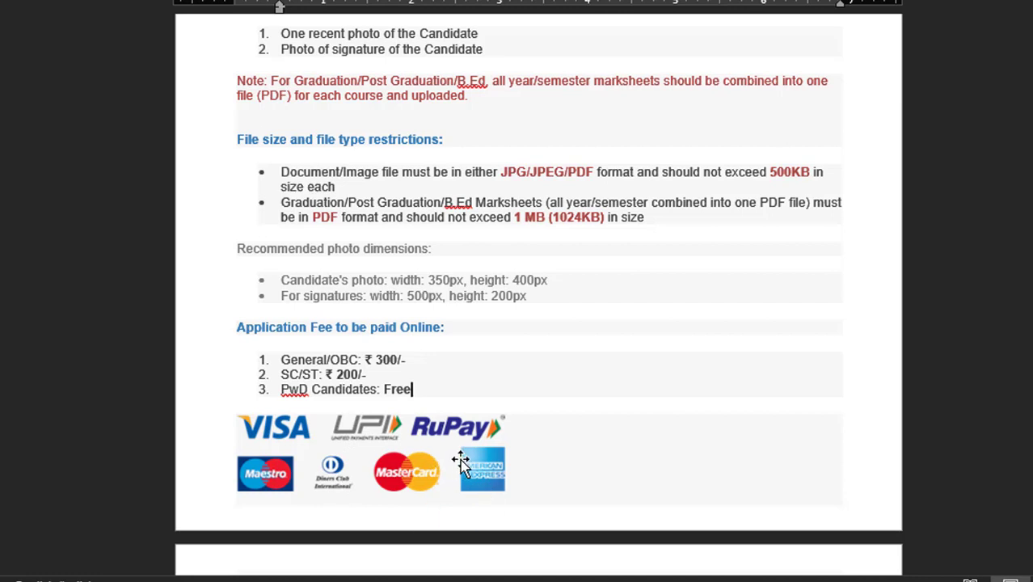
Step: Read the form fill-up website addresses on the second page
scroll(461, 462, "down", 3)
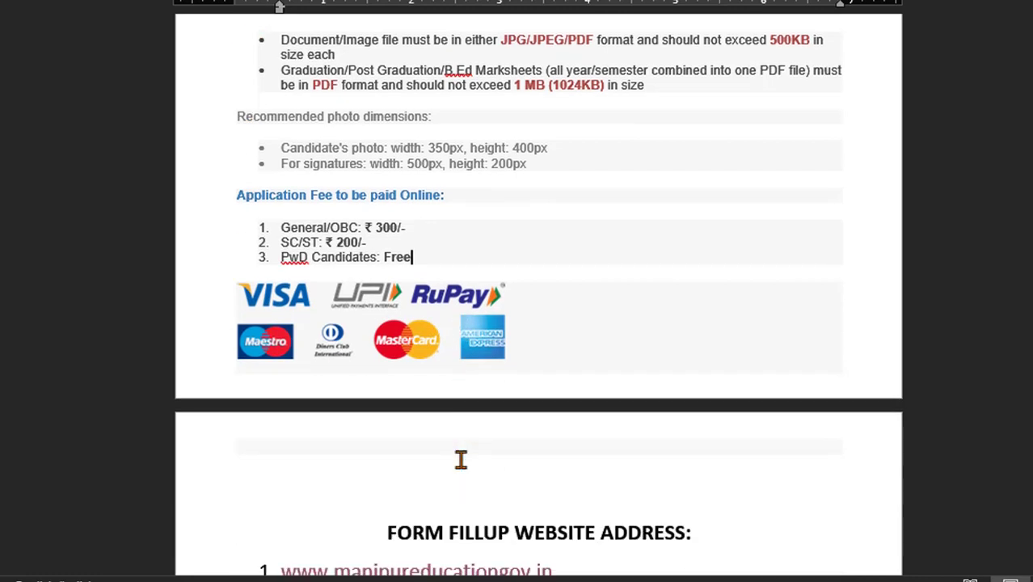
scroll(461, 458, "down", 2)
scroll(597, 506, "down", 2)
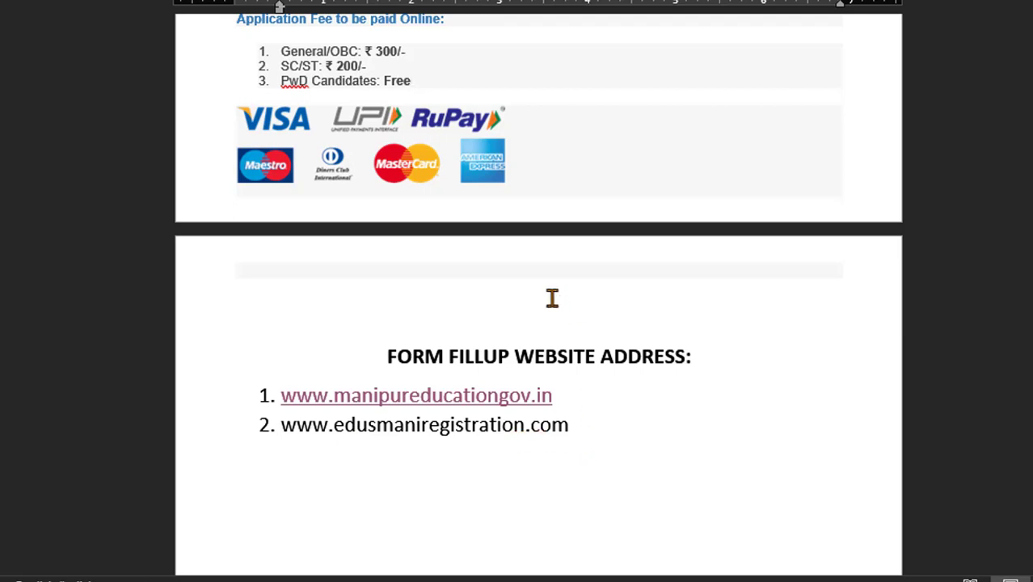
Step: Return to the start of the instructions and review the lists of documents and photos to upload again
scroll(552, 298, "up", 10)
scroll(552, 297, "up", 7)
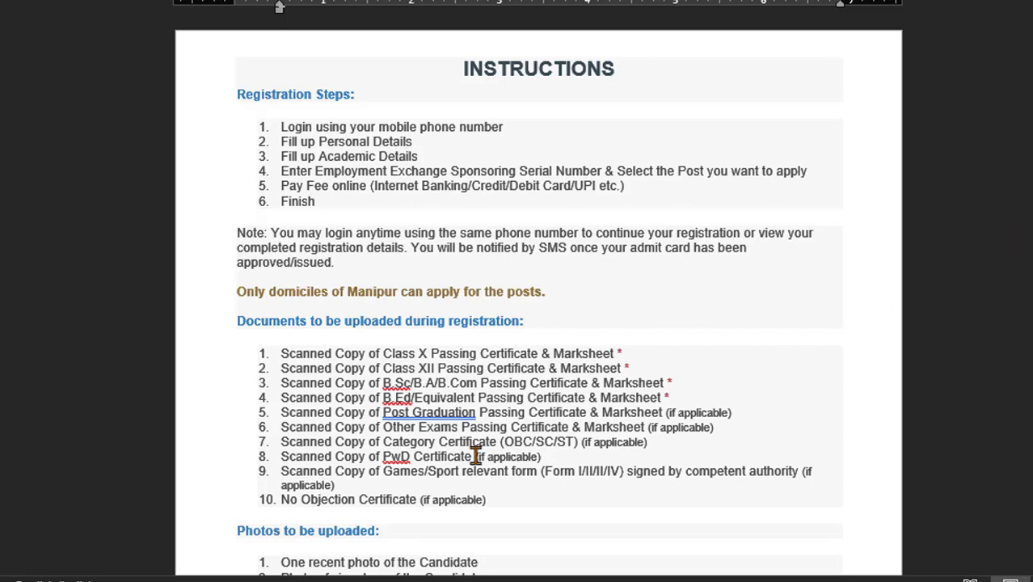
scroll(494, 414, "down", 1)
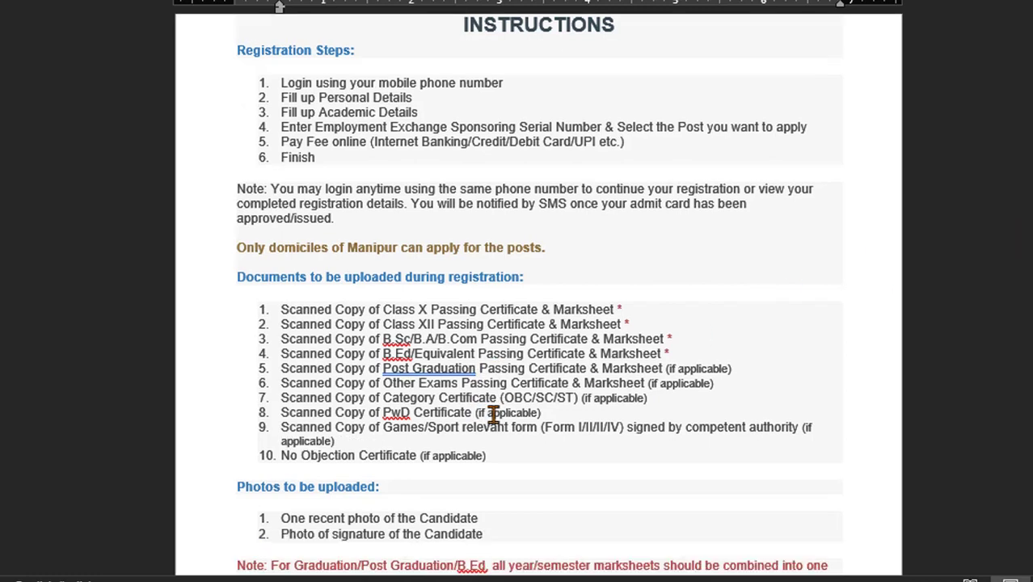
scroll(493, 414, "down", 2)
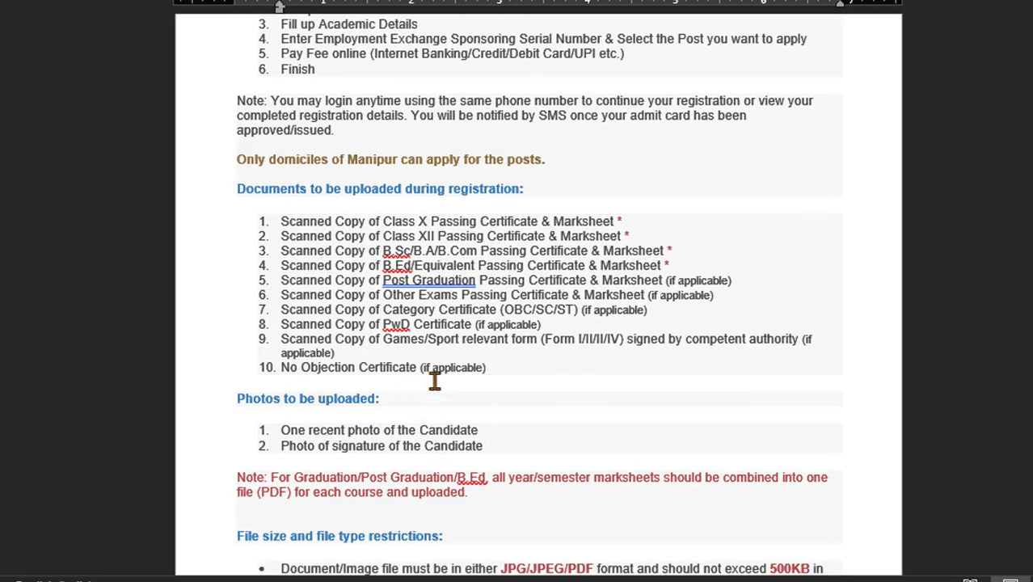
scroll(473, 376, "down", 2)
scroll(475, 376, "down", 1)
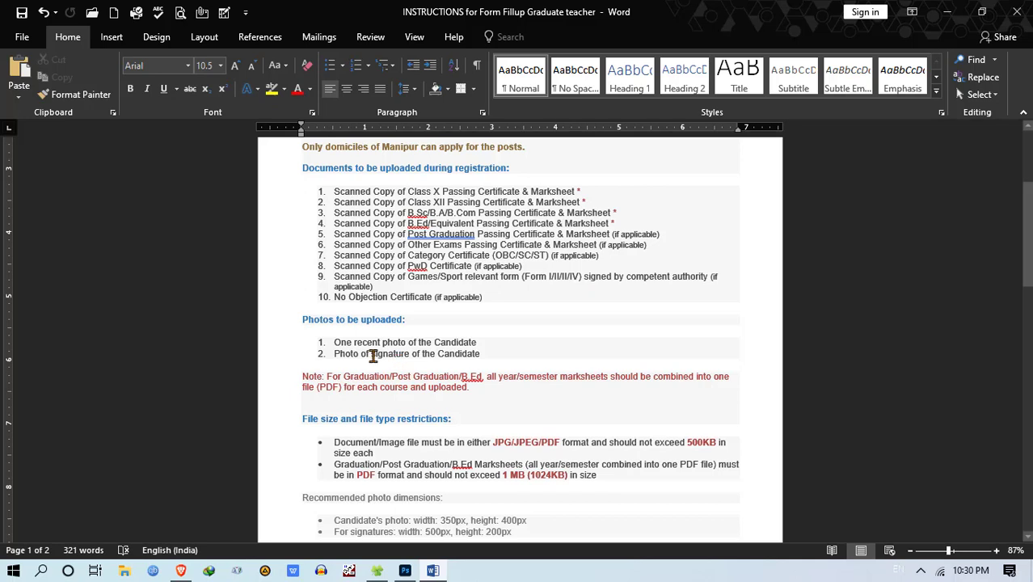
Step: Create a new blank document and add seven page breaks to make eight pages
left_click(116, 20)
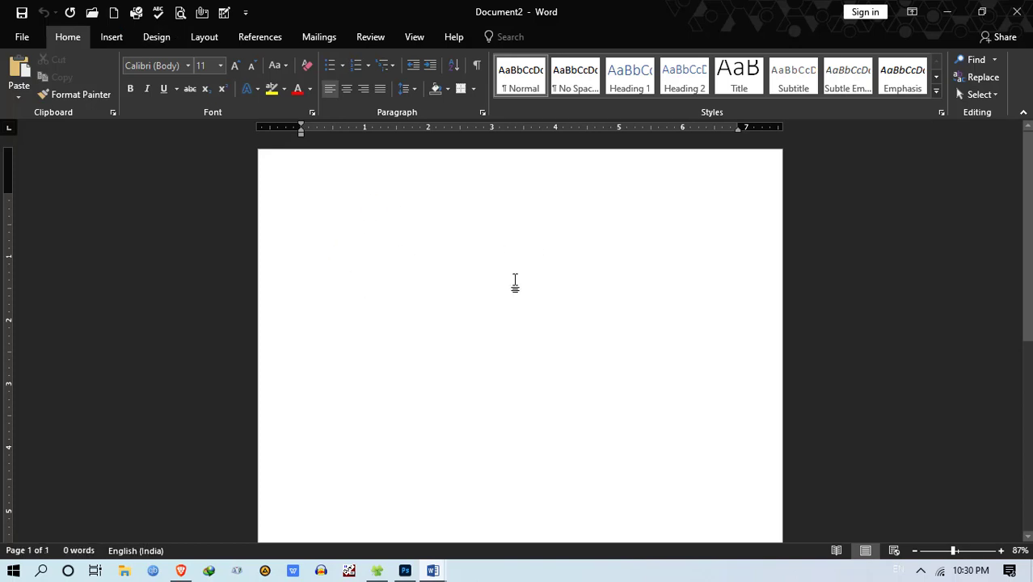
key("ctrl+Return")
key("ctrl+Return")
key("ctrl+Return")
key("ctrl+Return")
key("ctrl+Return")
key("ctrl+Return")
key("ctrl+Return")
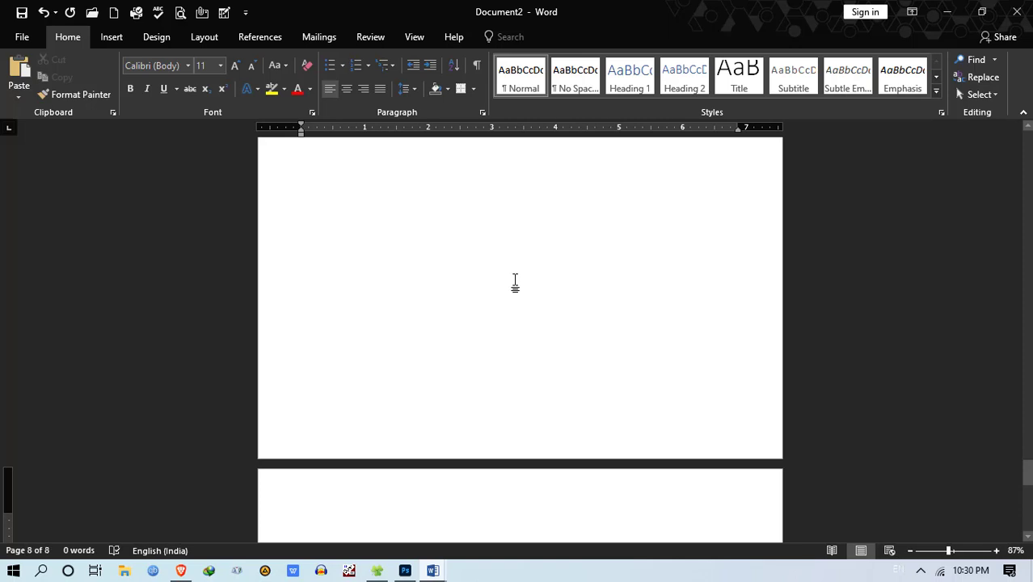
Step: Return to the beginning of the new document and look over its blank pages at reduced zoom
key("ctrl+Home")
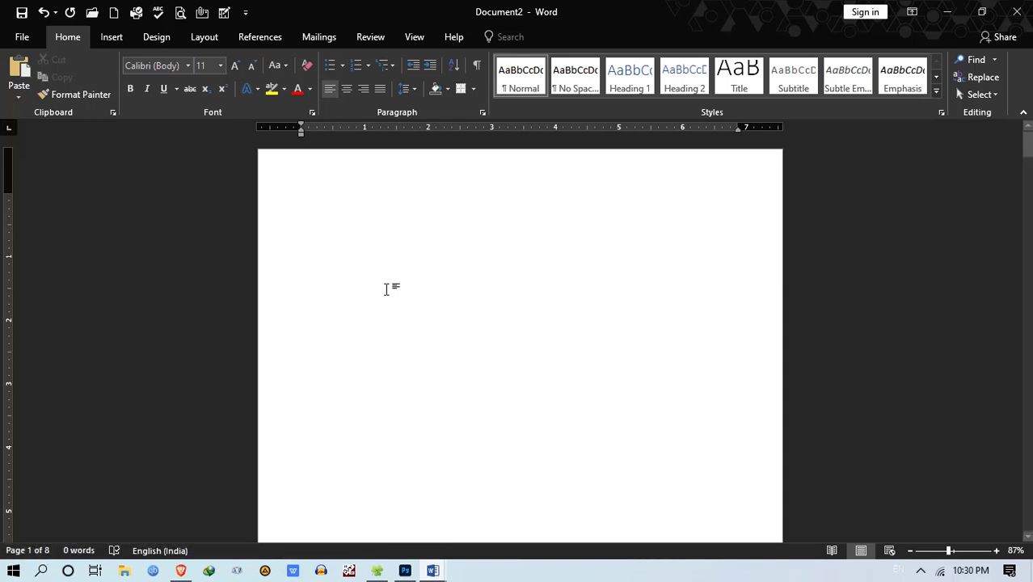
scroll(426, 279, "down", 8, "ctrl")
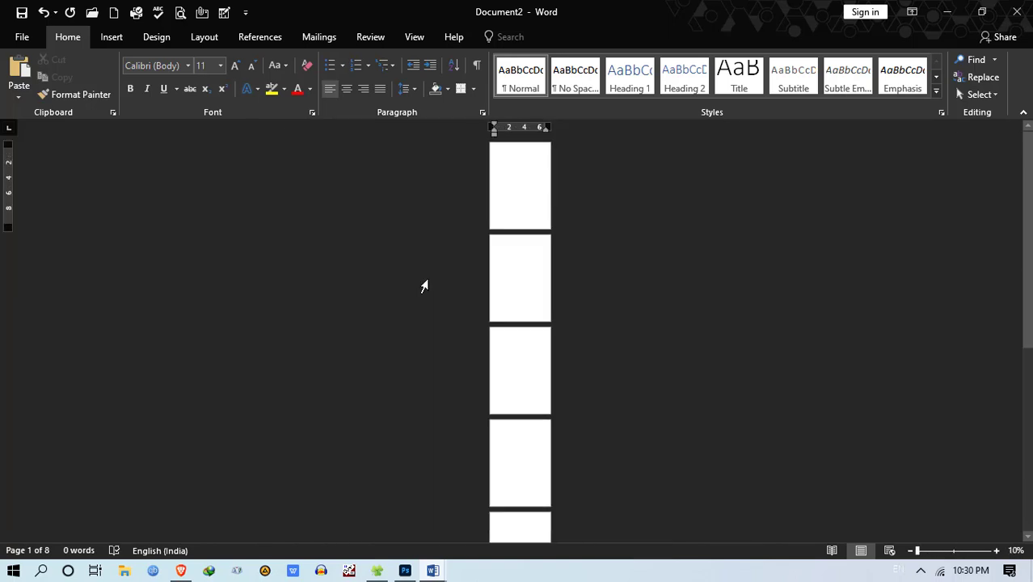
scroll(526, 291, "down", 5)
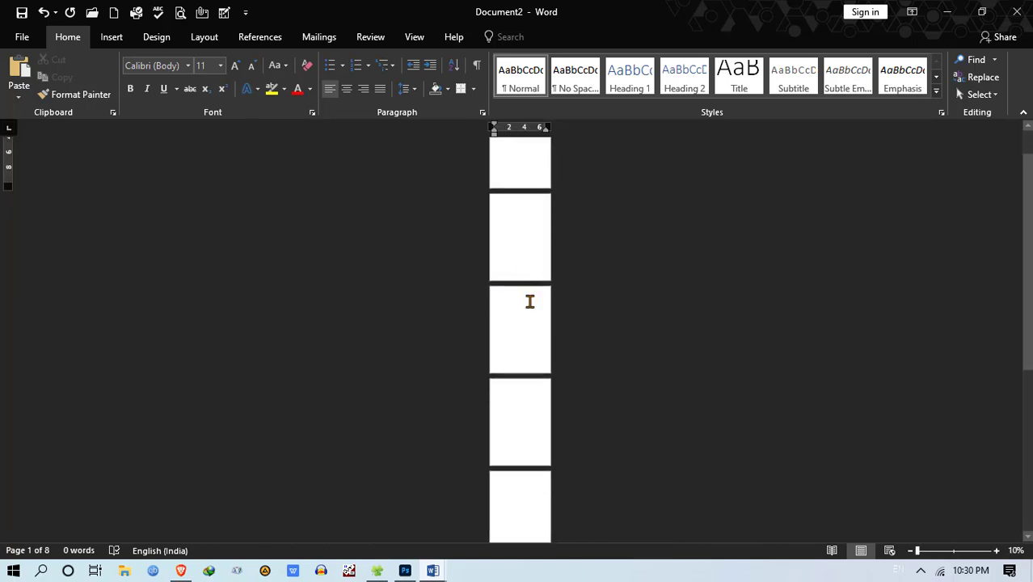
left_click_drag(1027, 234, 1027, 162)
scroll(521, 186, "up", 2, "ctrl")
scroll(517, 198, "up", 3, "ctrl")
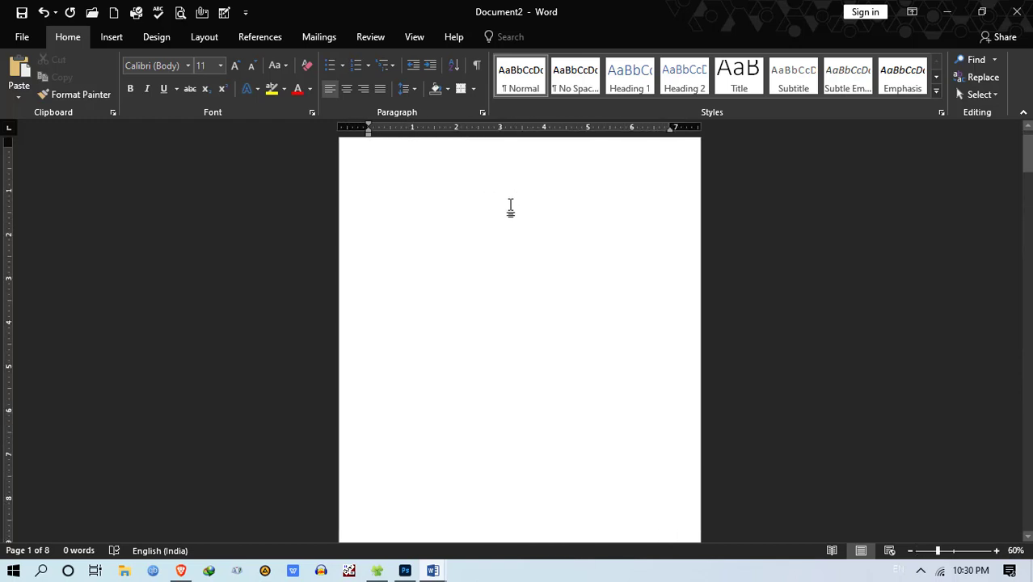
scroll(489, 214, "up", 2, "ctrl")
scroll(482, 222, "down", 2, "ctrl")
scroll(493, 228, "up", 1)
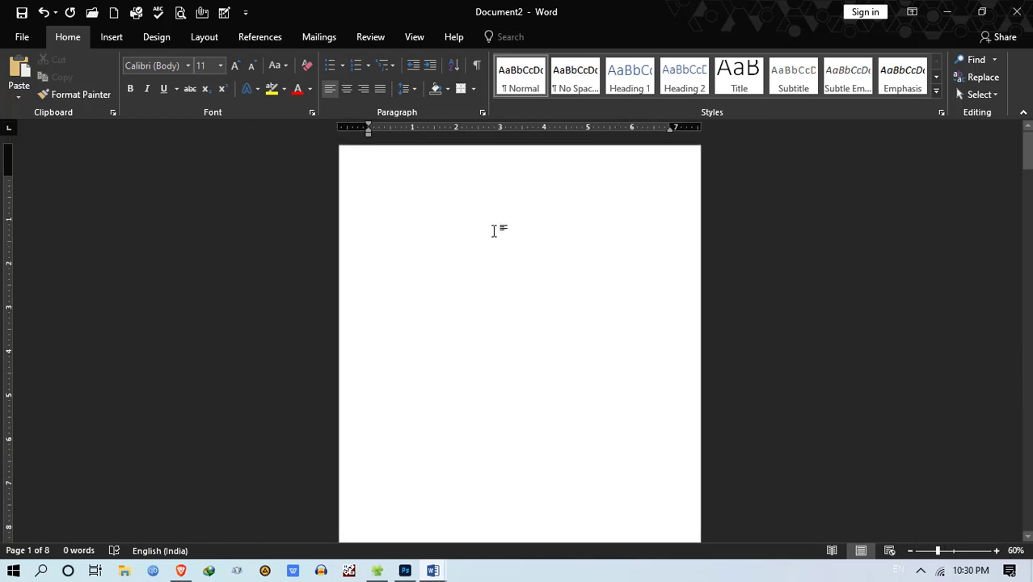
Step: Start inserting pictures on the first page and browse to the marksheets and certificates folder on the Desktop
left_click(111, 37)
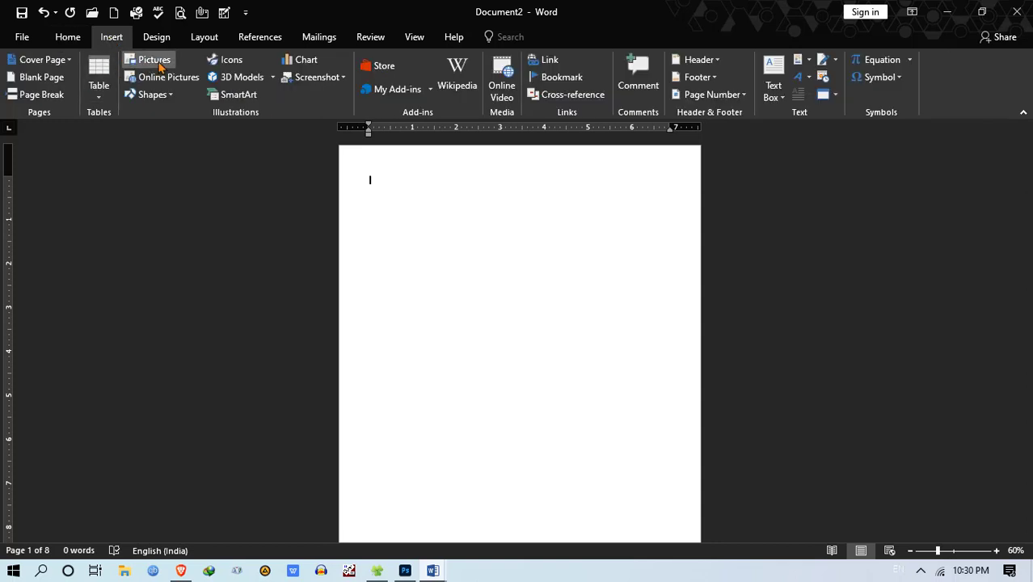
left_click(142, 61)
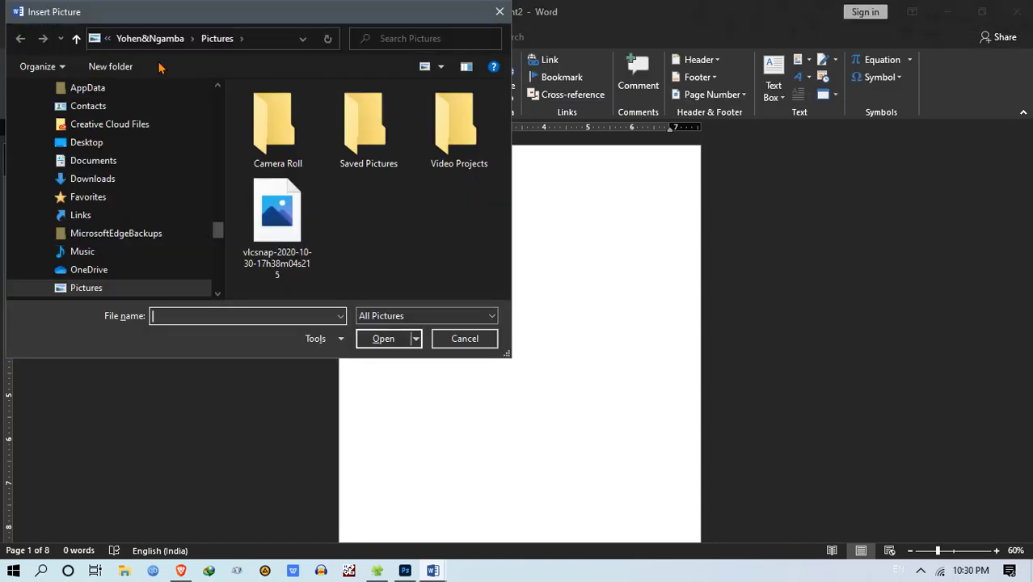
scroll(214, 162, "up", 10)
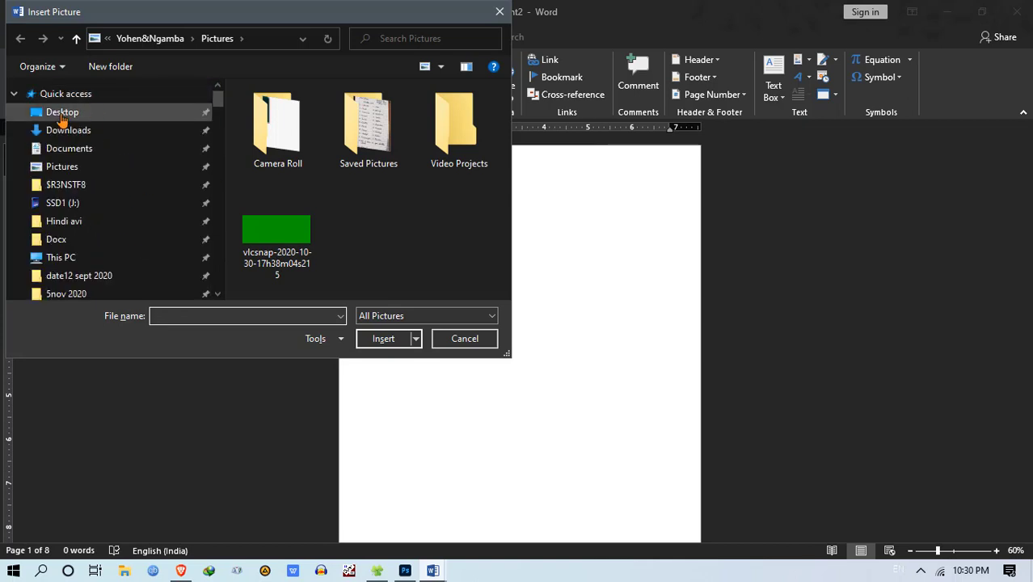
left_click(62, 114)
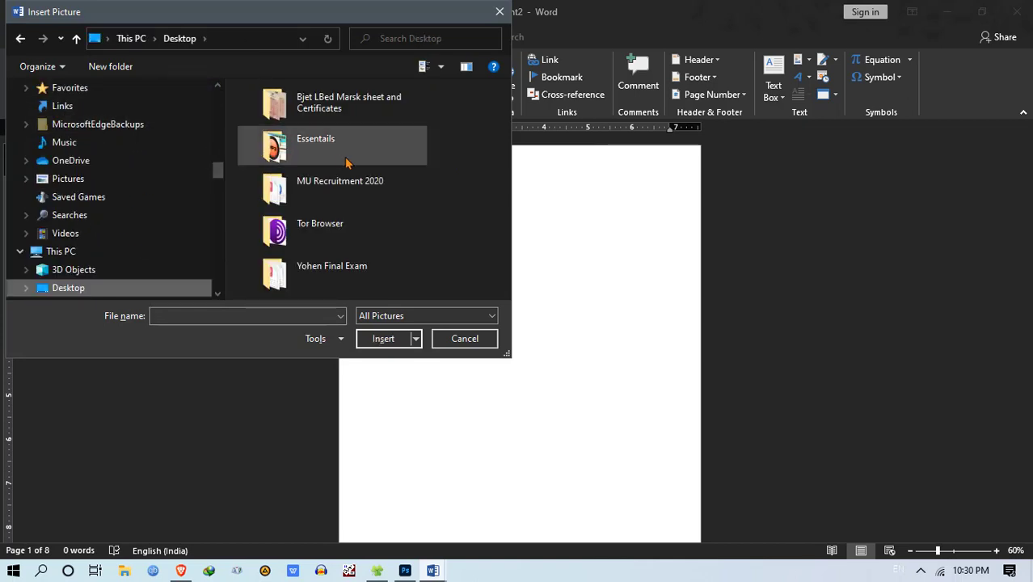
double_click(338, 105)
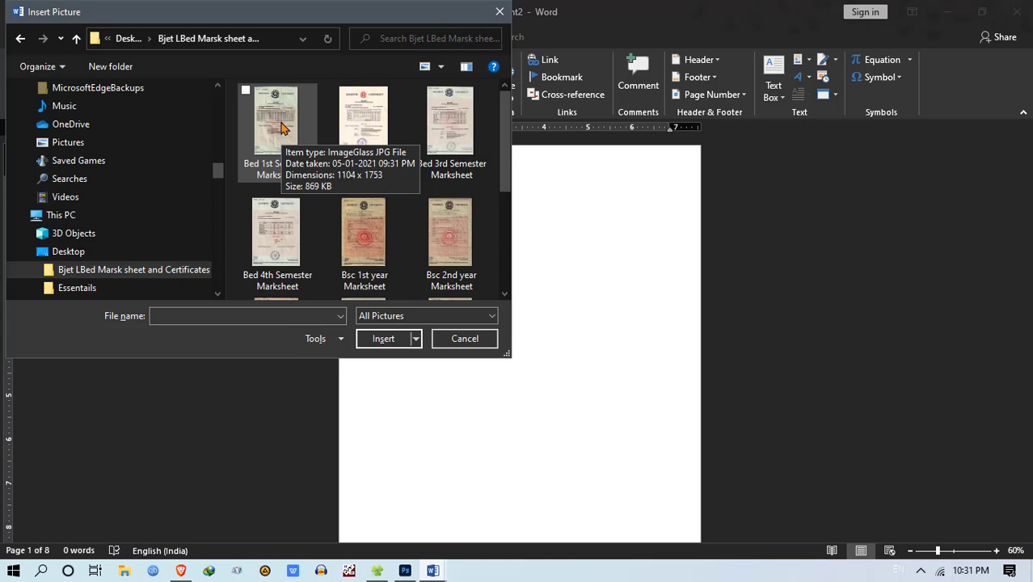
Step: Insert the Bed 1st, 2nd, 3rd and 4th Semester Marksheet pictures together into the document
left_click(283, 128)
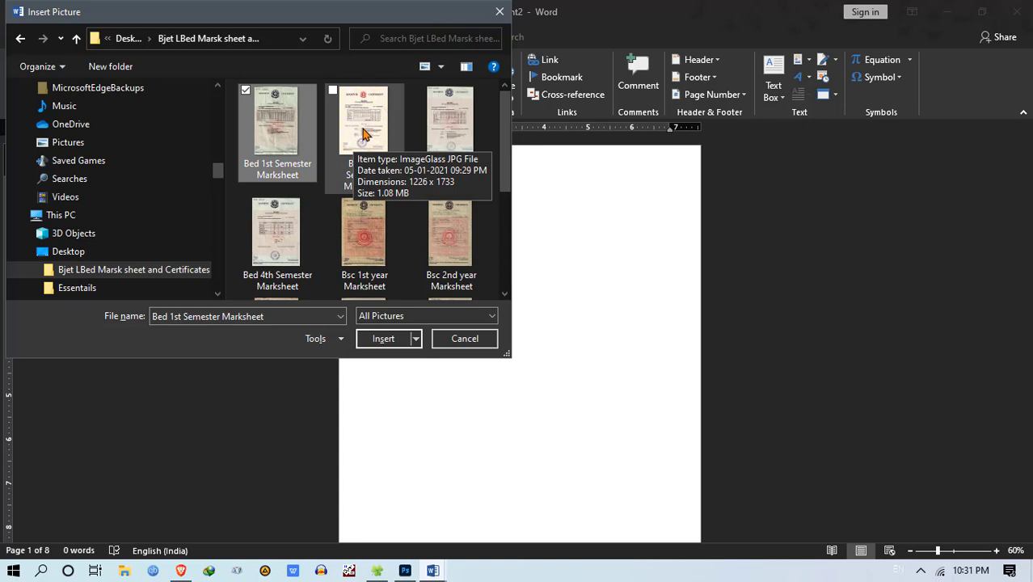
left_click(365, 131, "ctrl")
left_click(452, 135, "ctrl")
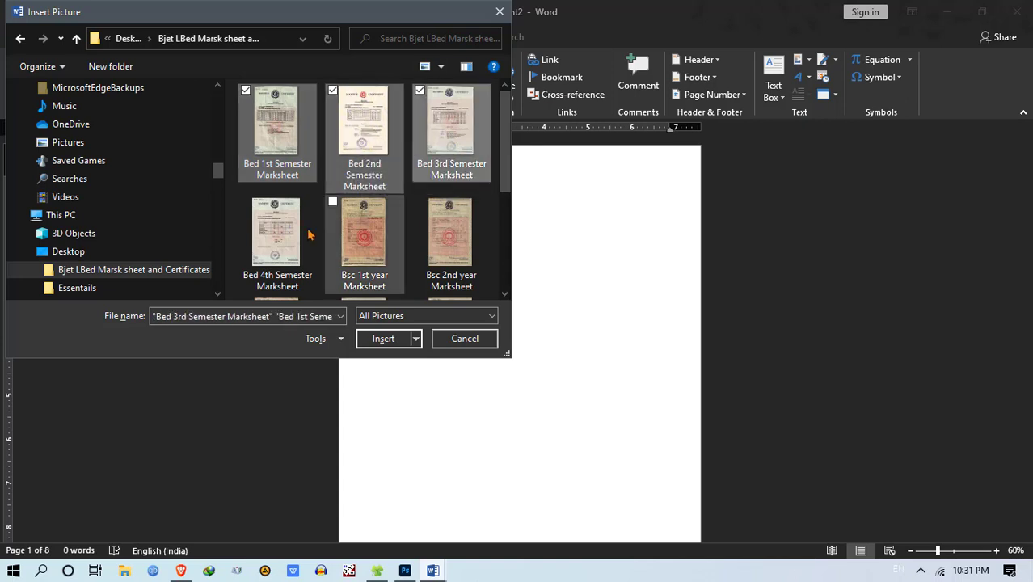
left_click(278, 229, "ctrl")
left_click(386, 343)
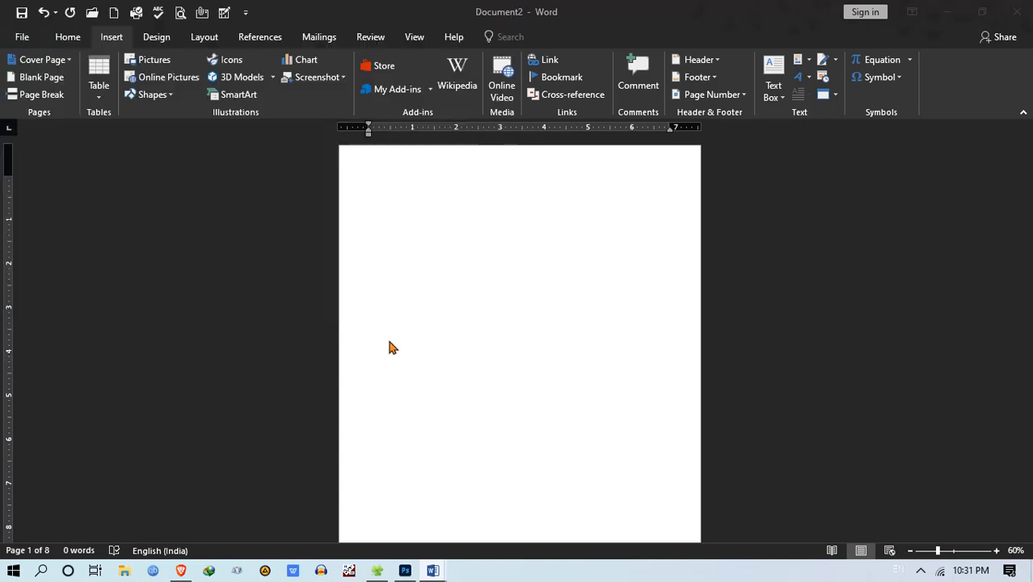
Step: Delete all the blank pages that follow the fourth semester marksheet at the end of the document
scroll(594, 323, "down", 15)
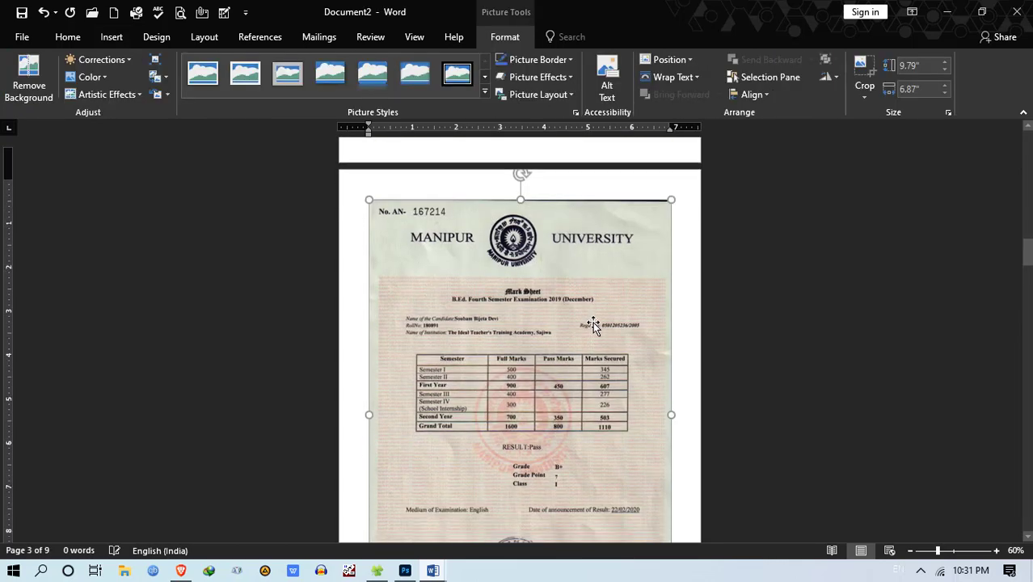
scroll(601, 331, "down", 10)
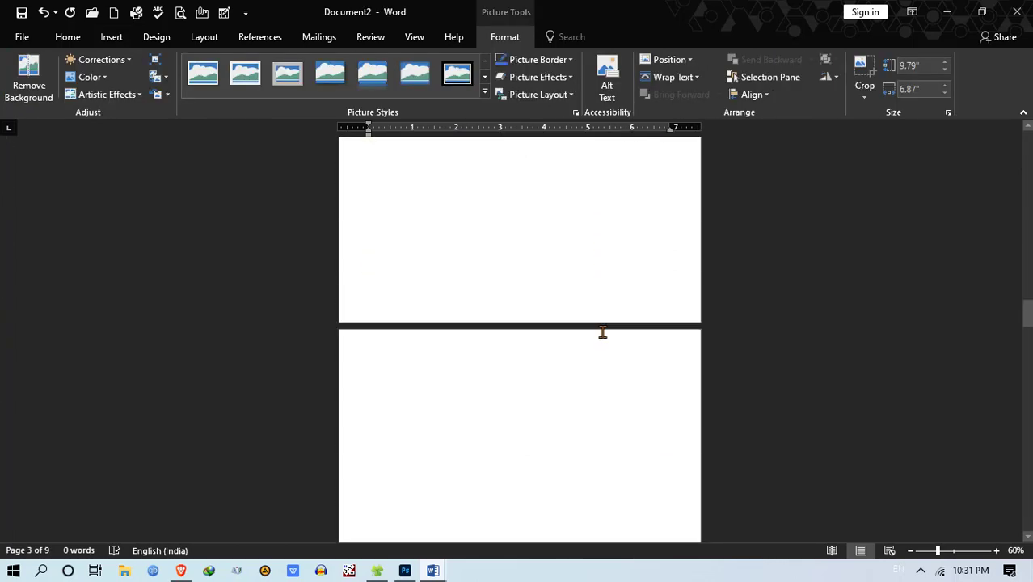
scroll(603, 334, "down", 3)
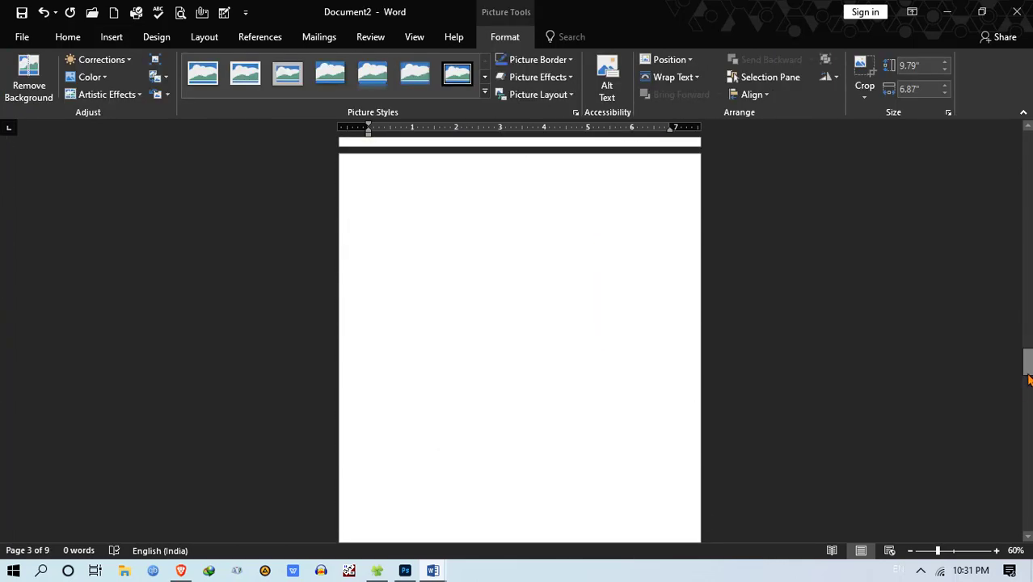
left_click_drag(1027, 367, 1027, 513)
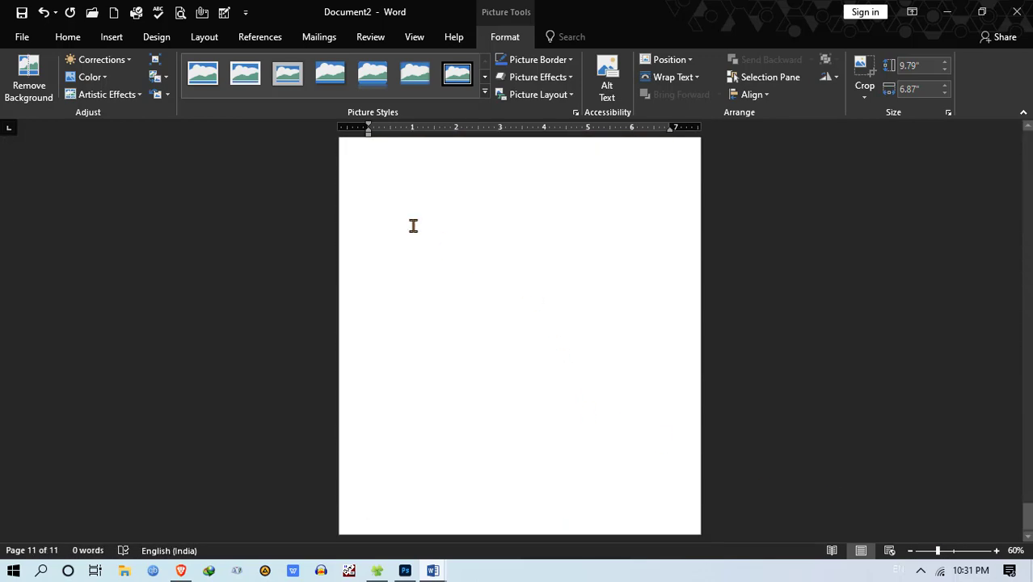
left_click(437, 235)
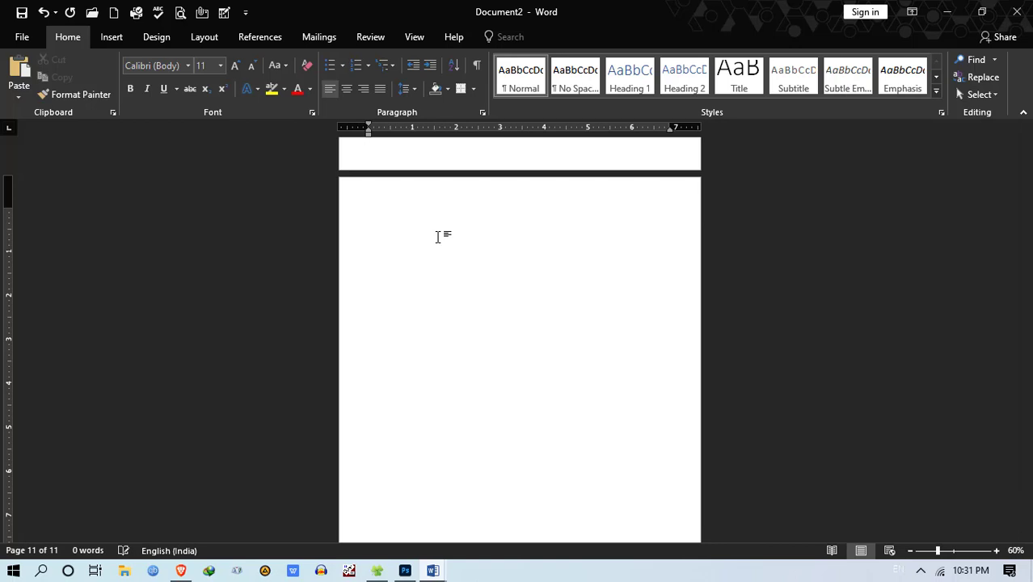
key("BackSpace")
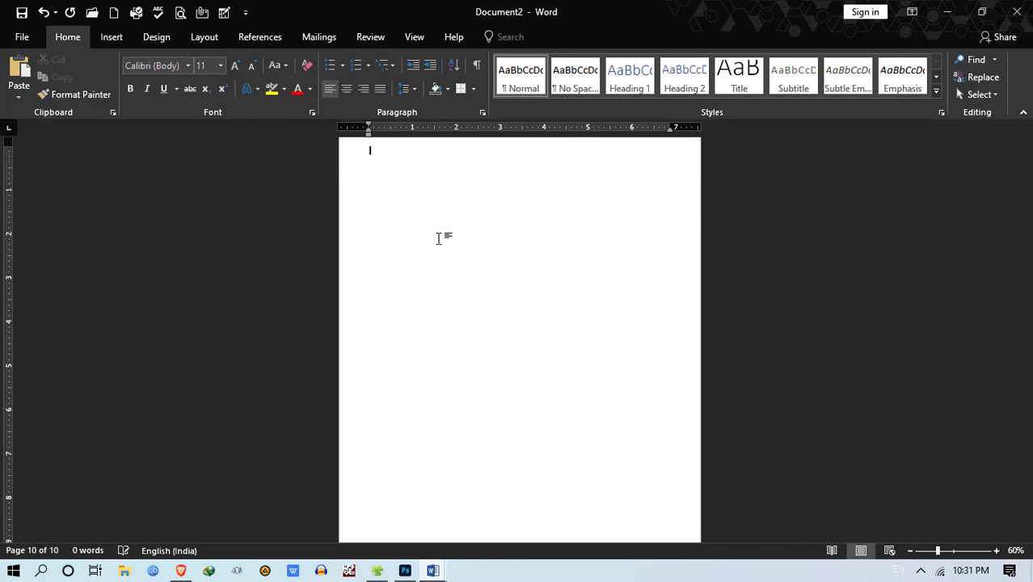
key("BackSpace")
key("BackSpace")
key("BackSpace")
key("BackSpace")
key("BackSpace")
key("BackSpace")
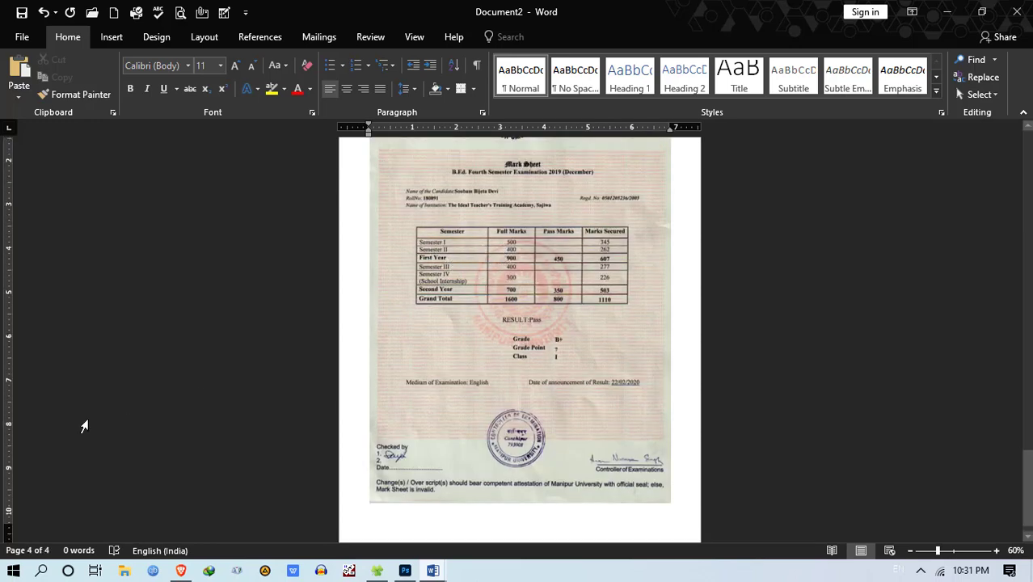
Step: Look back over the inserted marksheets, then set up saving the document as a PDF named "Bed Marksheet all Semester"
scroll(419, 366, "up", 10)
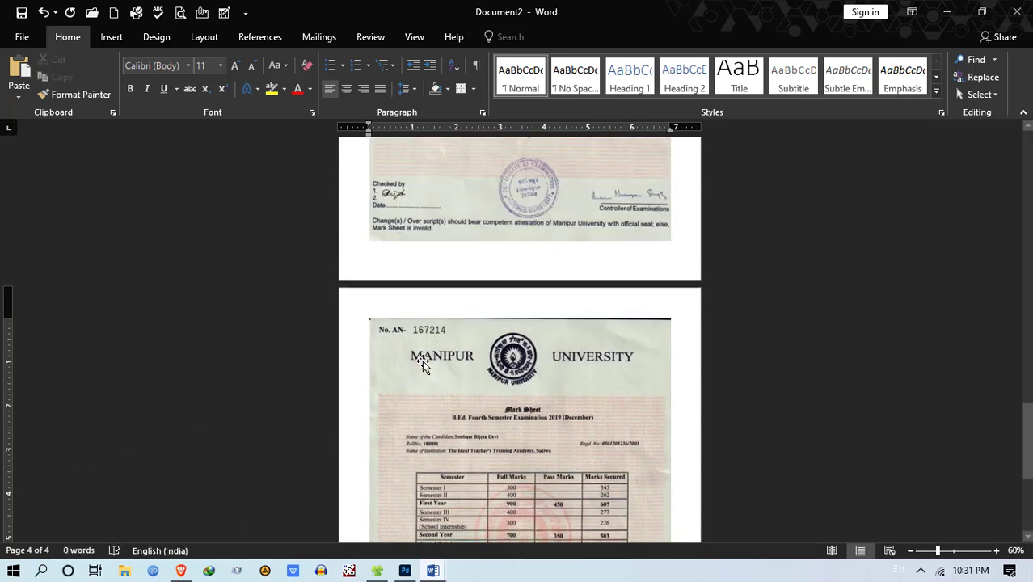
scroll(423, 363, "up", 15)
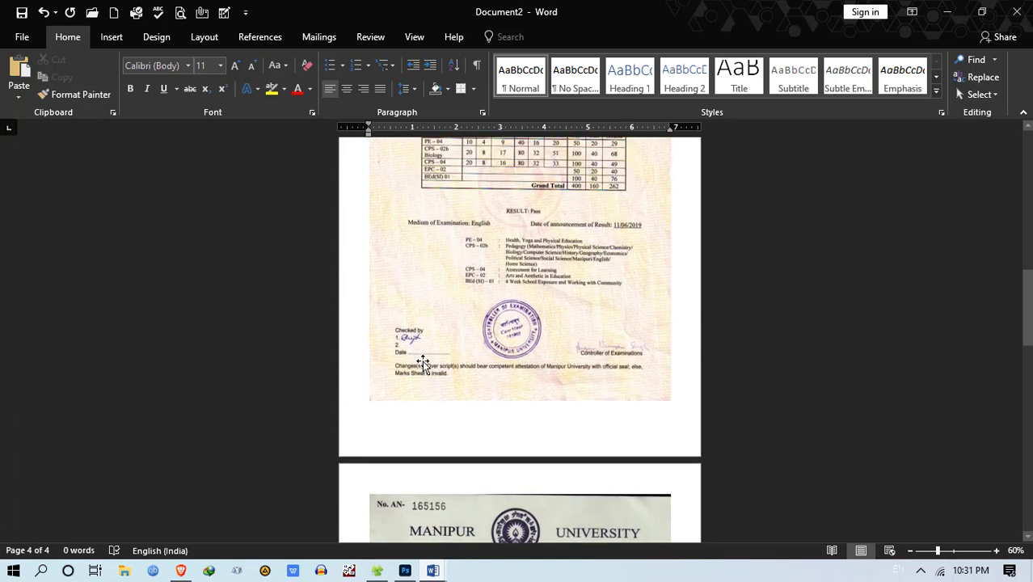
scroll(427, 363, "up", 5)
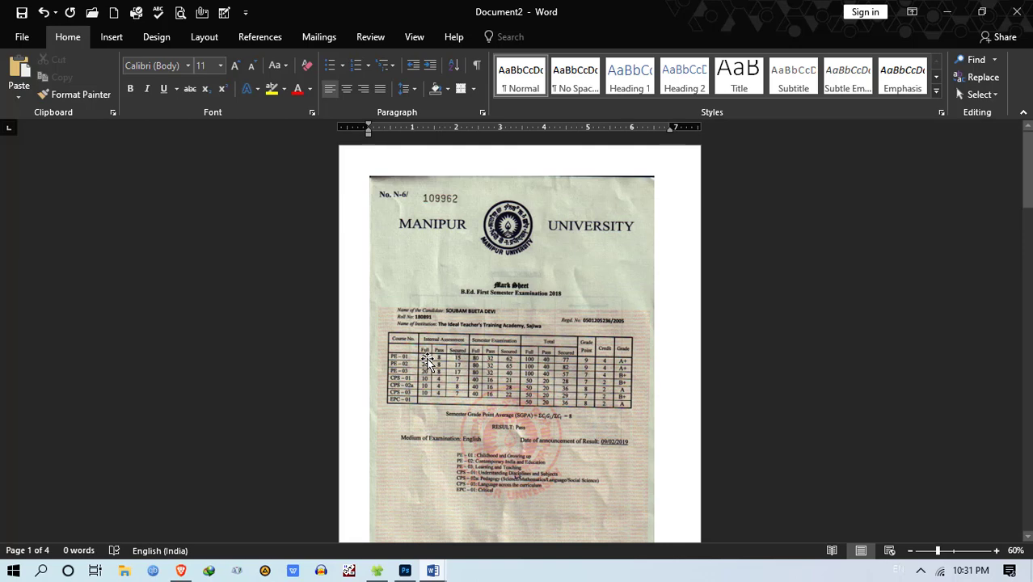
key("ctrl+s")
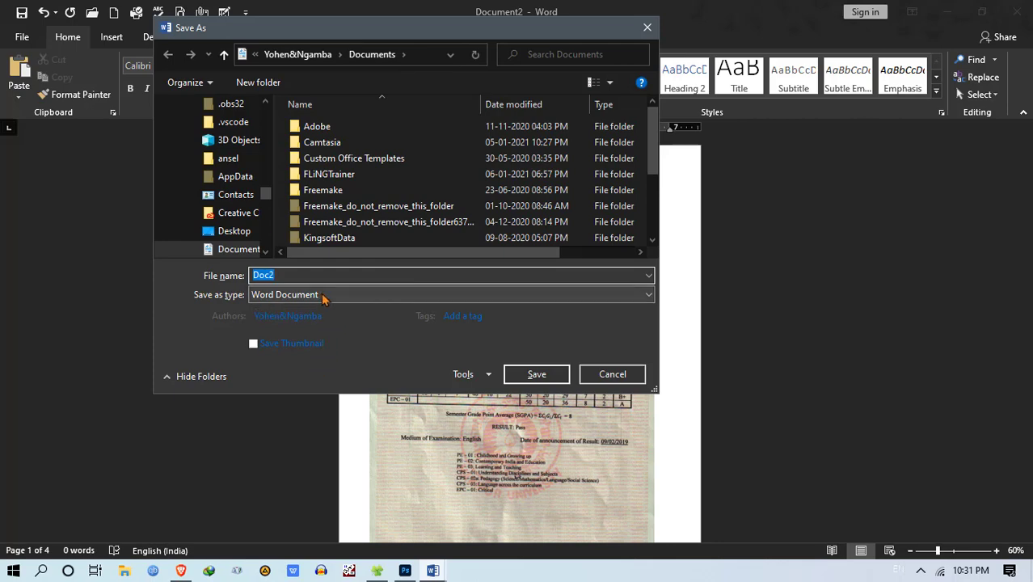
left_click(255, 295)
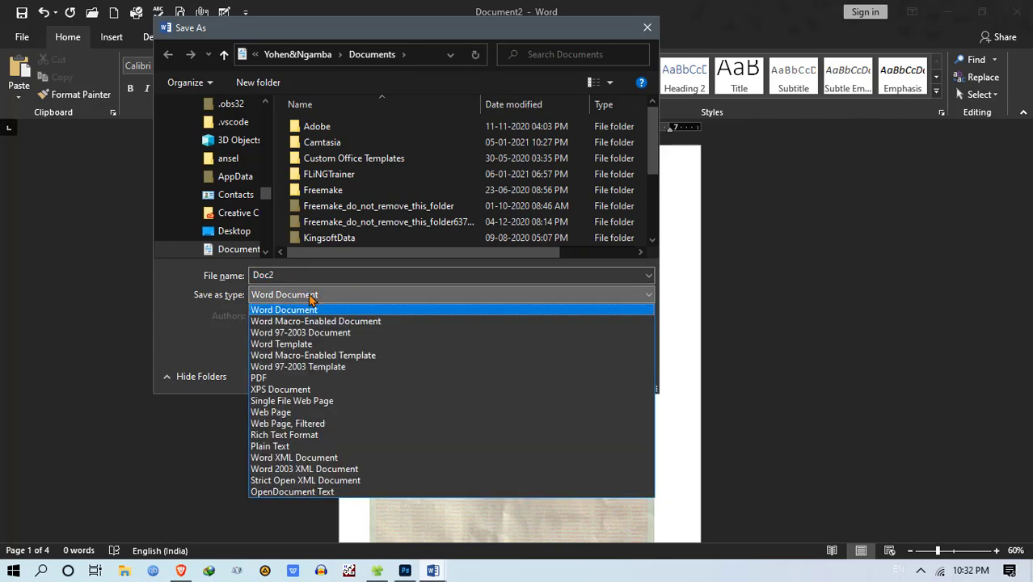
left_click(259, 379)
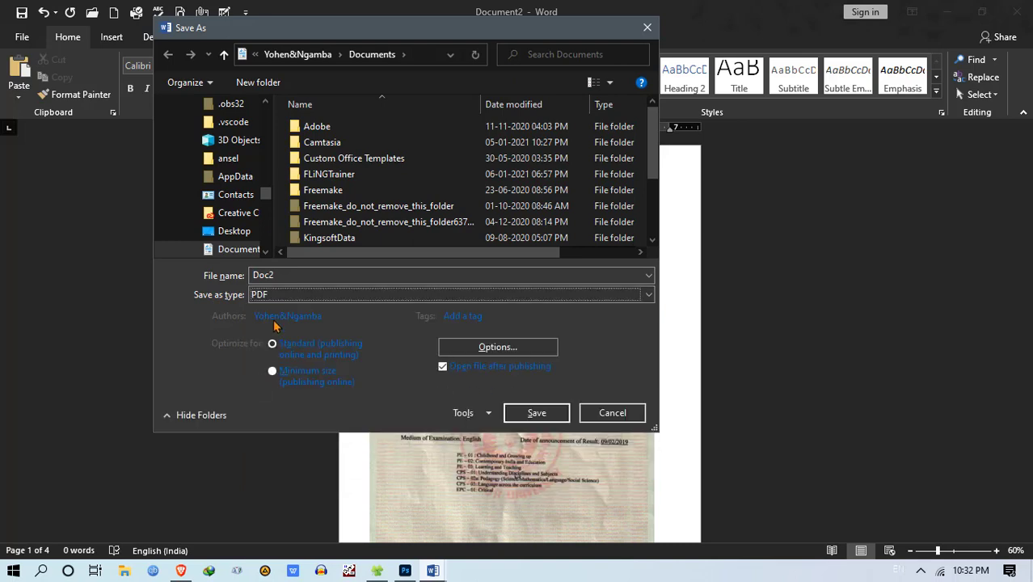
double_click(278, 275)
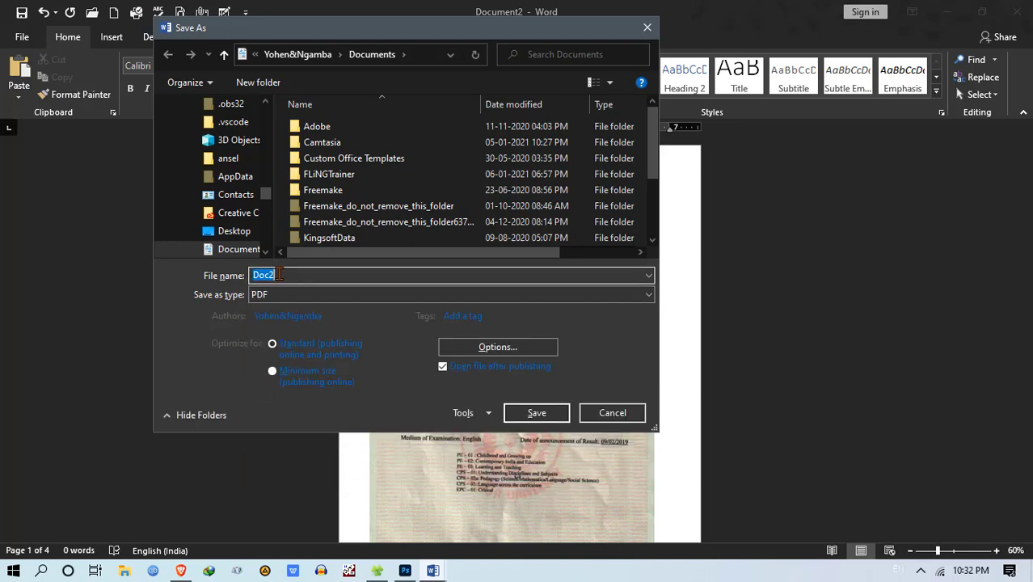
type("Bed Marksheet all Semester")
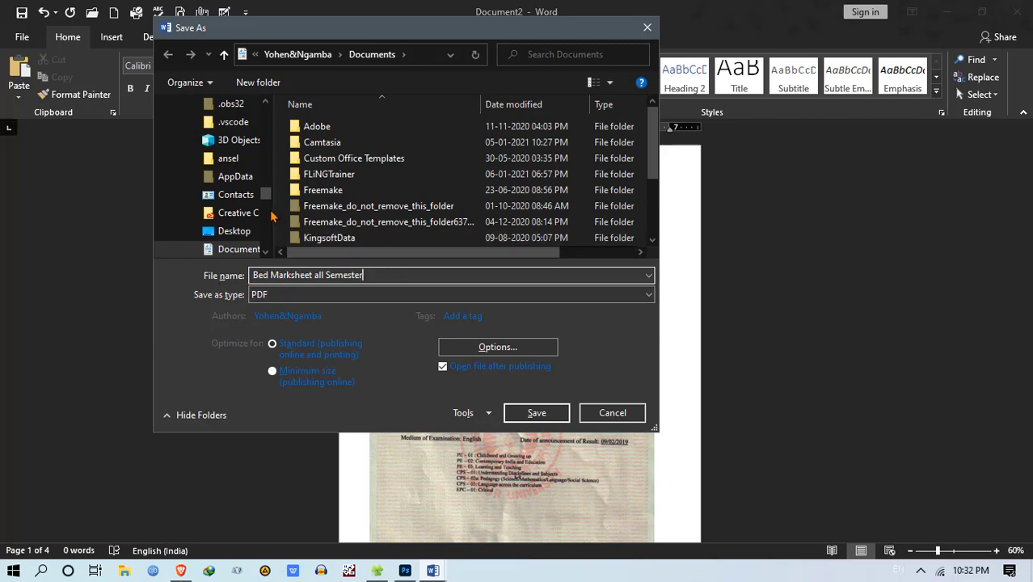
Step: Save the PDF to the marksheets and certificates folder on the Desktop, optimized for minimum size
scroll(231, 161, "up", 6)
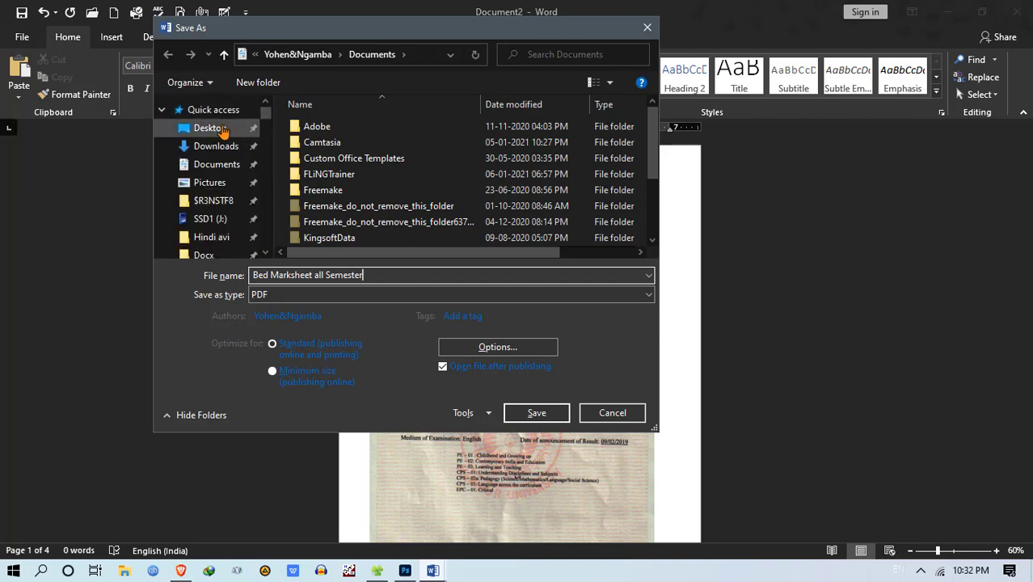
left_click(226, 129)
left_click(365, 130)
double_click(366, 129)
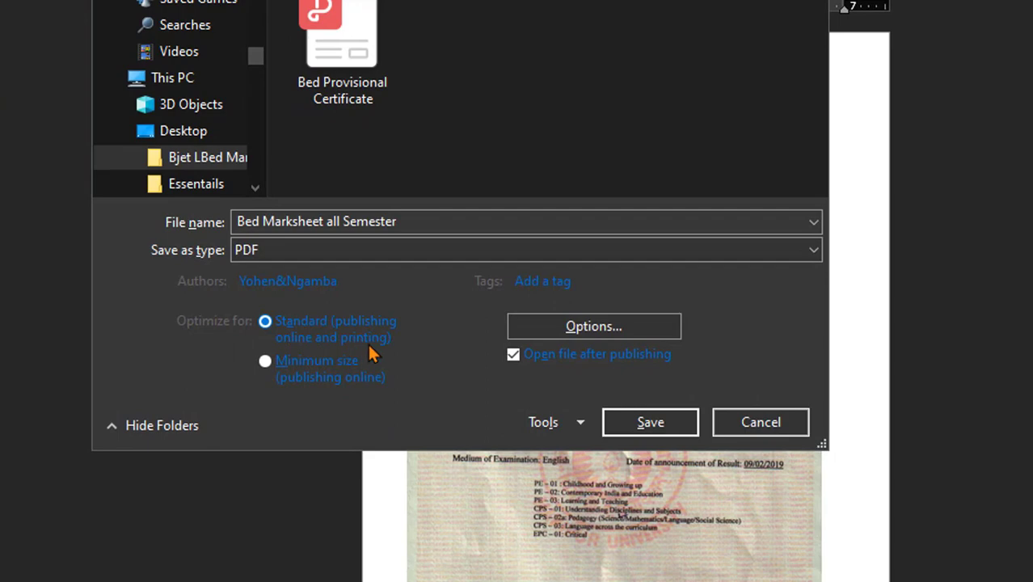
left_click(329, 369)
left_click(266, 364)
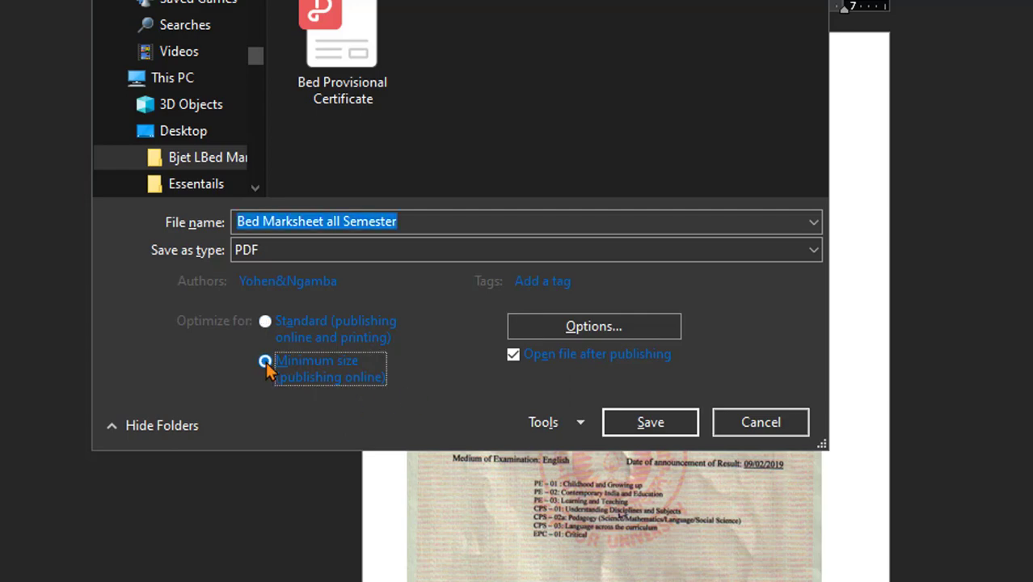
left_click(643, 424)
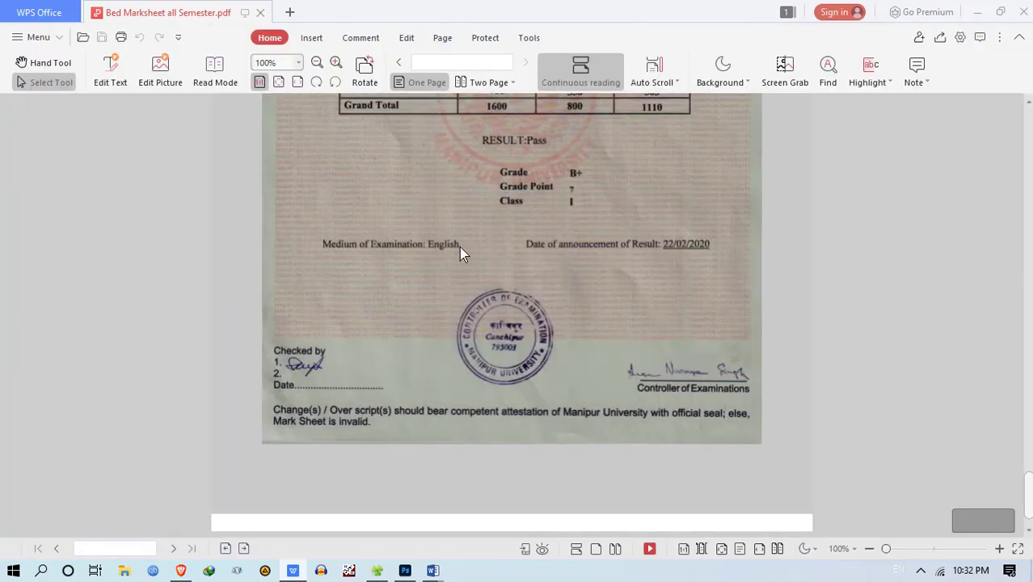
Step: Look through all pages of the exported PDF, reduce its zoom, and close the PDF viewer
scroll(616, 368, "up", 2)
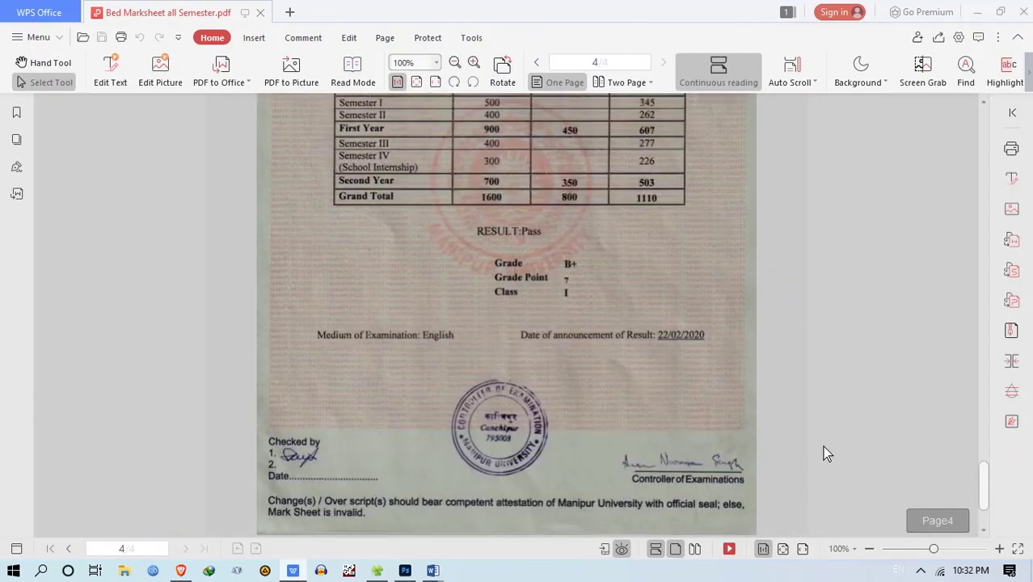
left_click_drag(988, 499, 904, 158)
scroll(666, 213, "down", 5)
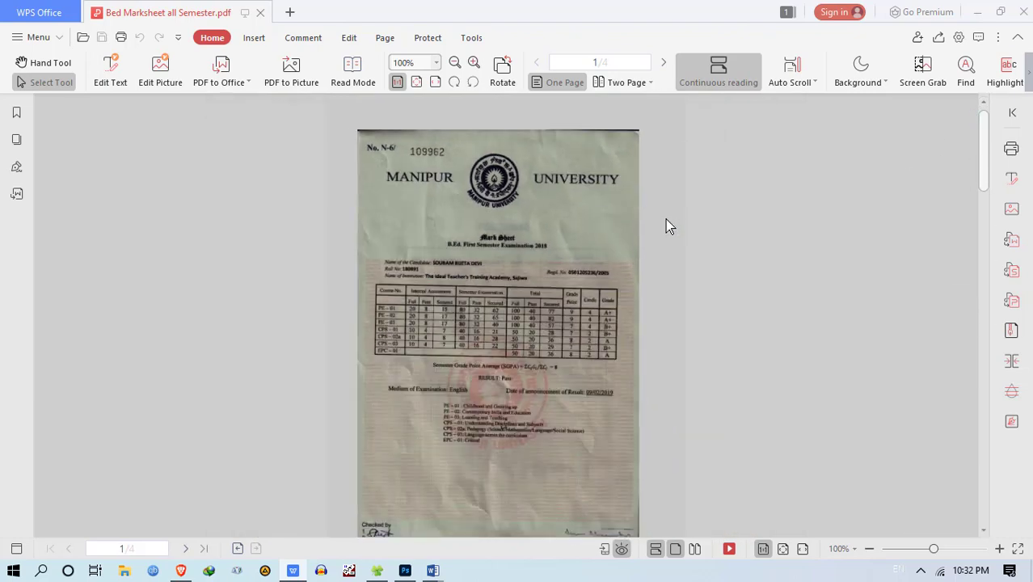
scroll(667, 243, "down", 10)
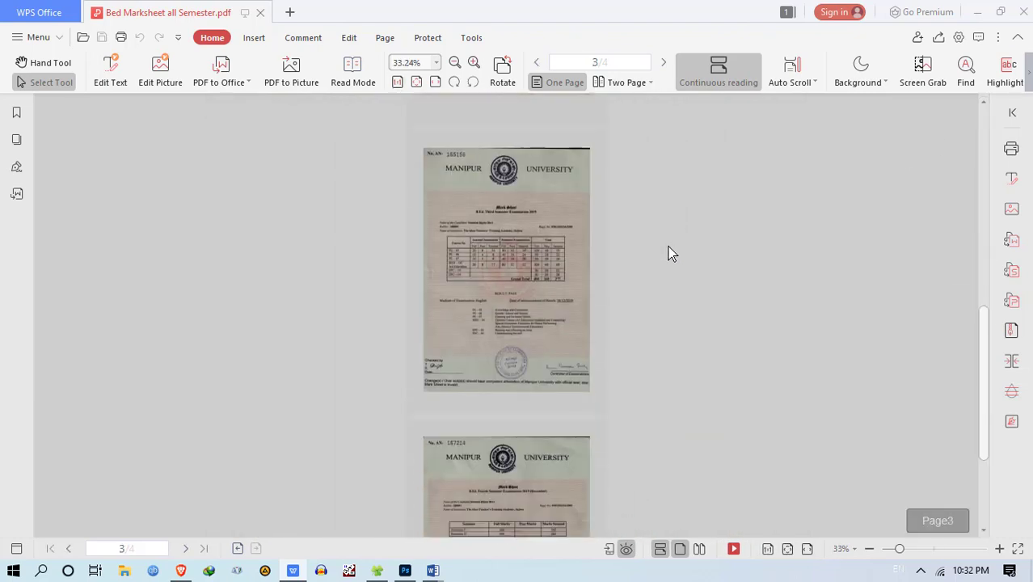
scroll(680, 300, "up", 10)
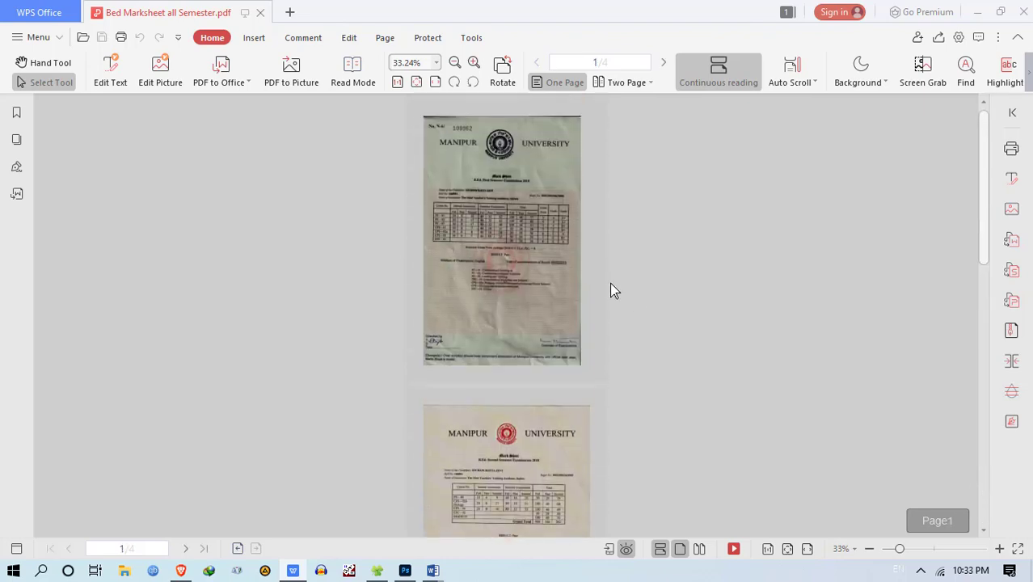
left_click(1022, 12)
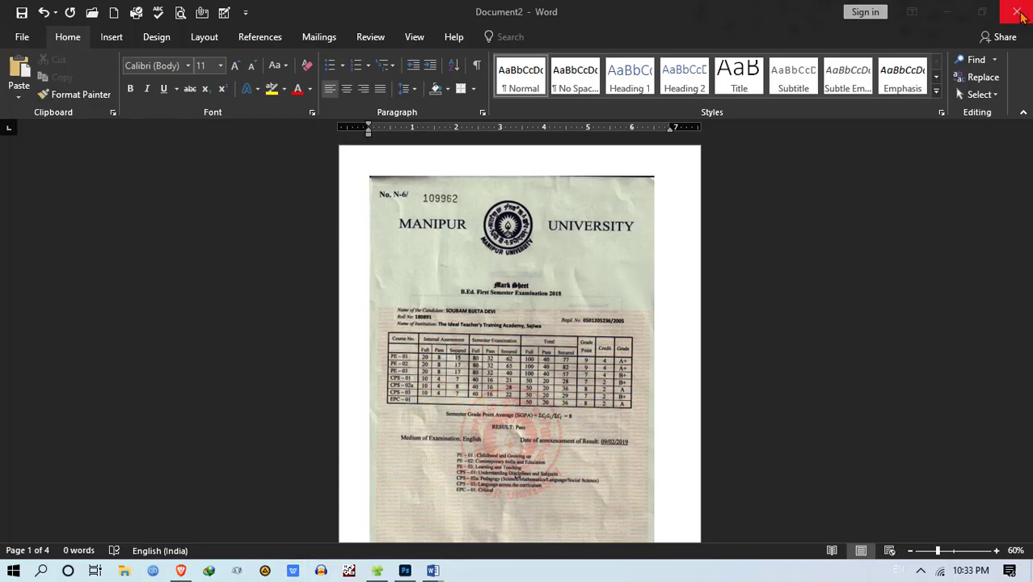
Step: Leave Word, open the marksheets and certificates folder on the Desktop, and check the size of "Bed Marksheet all Semester" in its properties
left_click(948, 14)
left_click(948, 14)
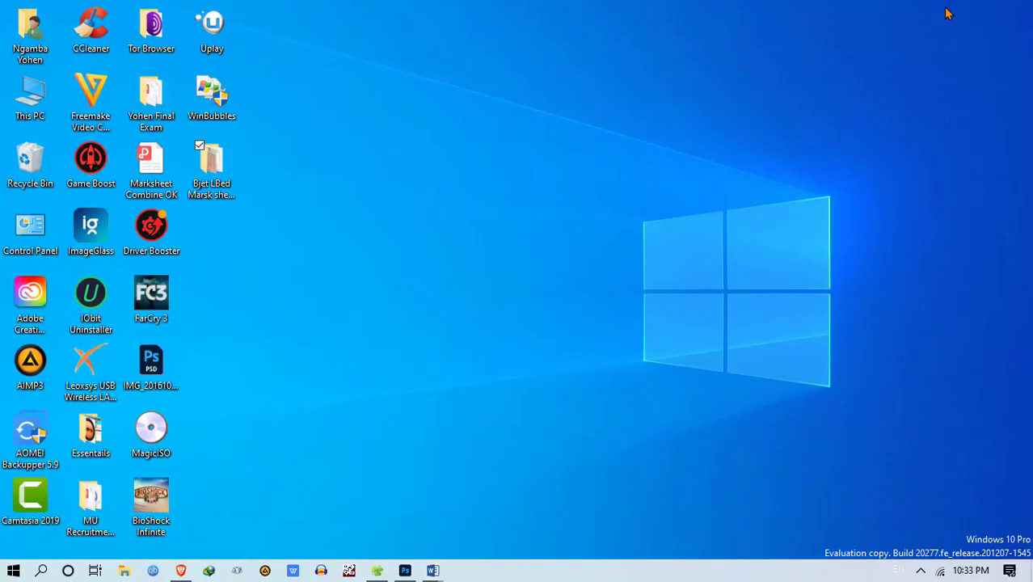
double_click(217, 188)
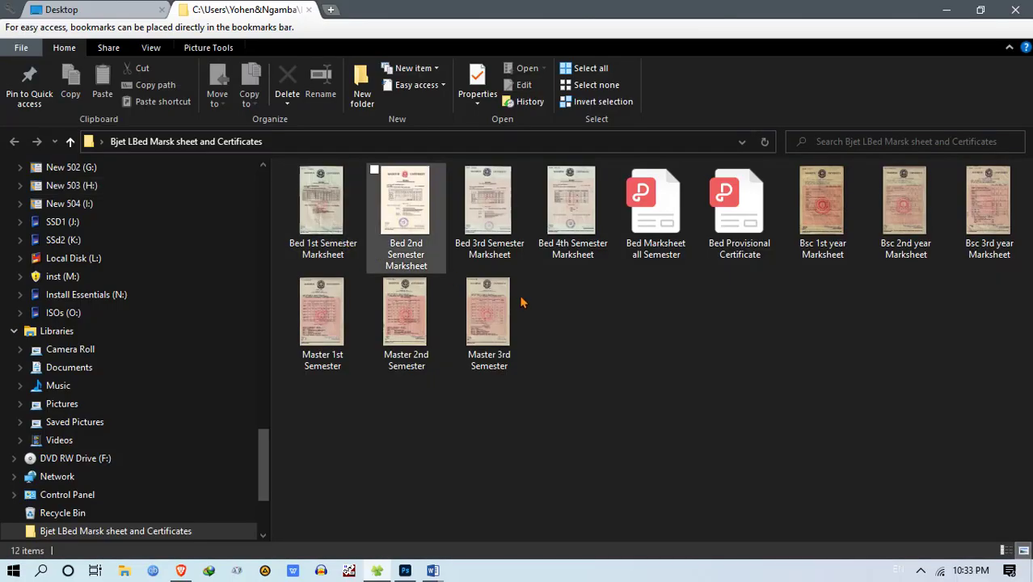
right_click(659, 229)
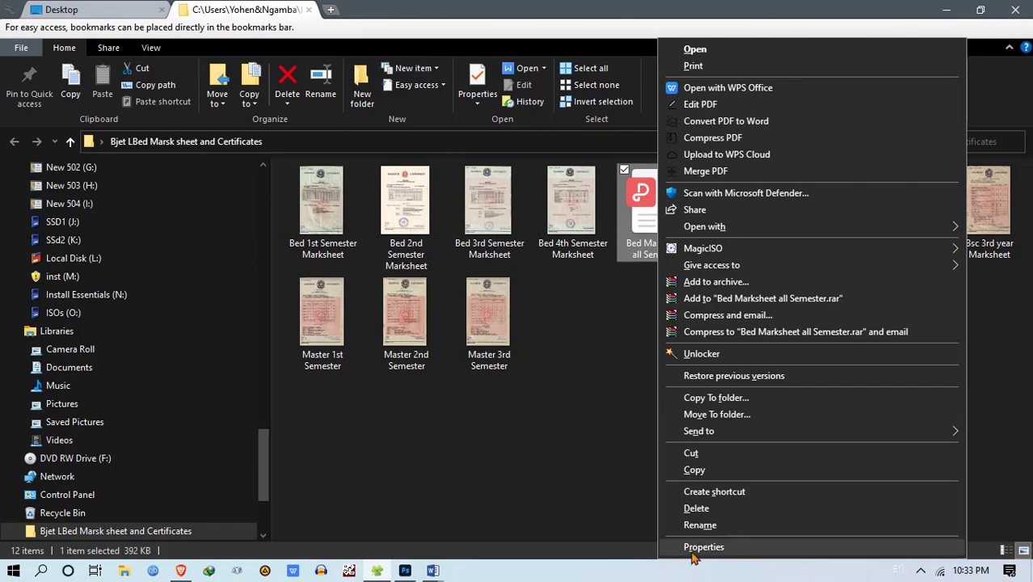
left_click(695, 553)
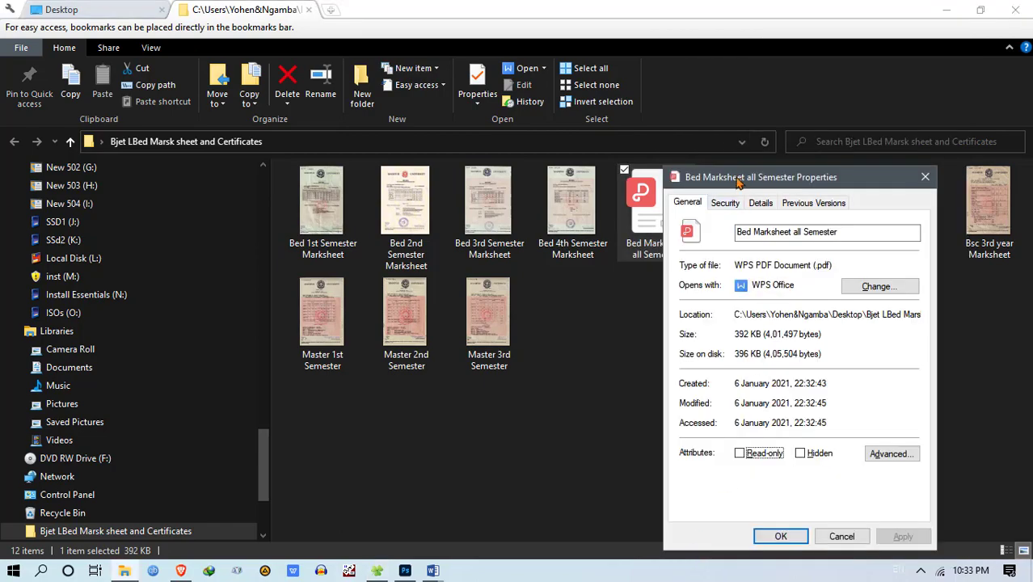
left_click_drag(734, 181, 365, 152)
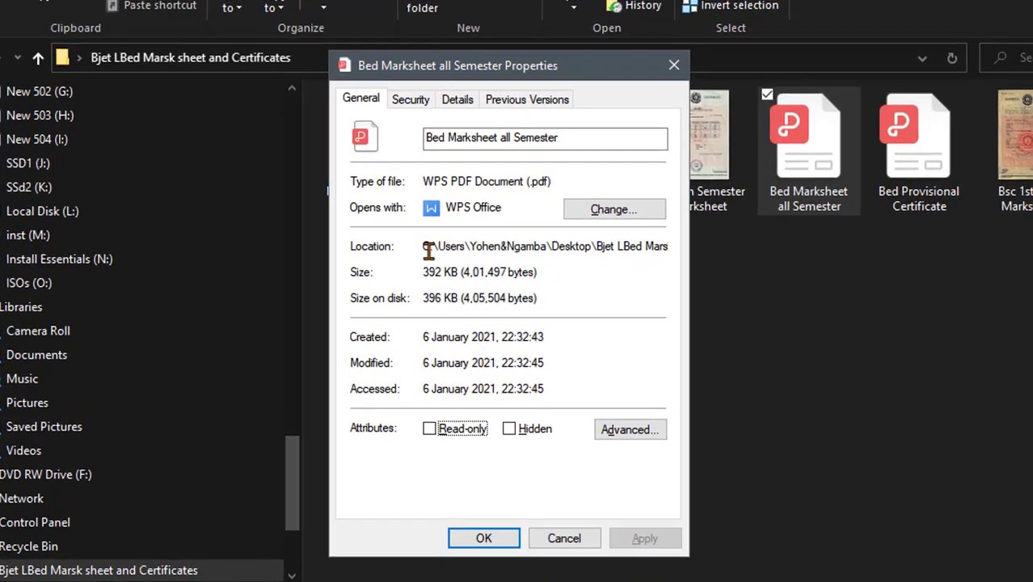
left_click_drag(430, 272, 440, 272)
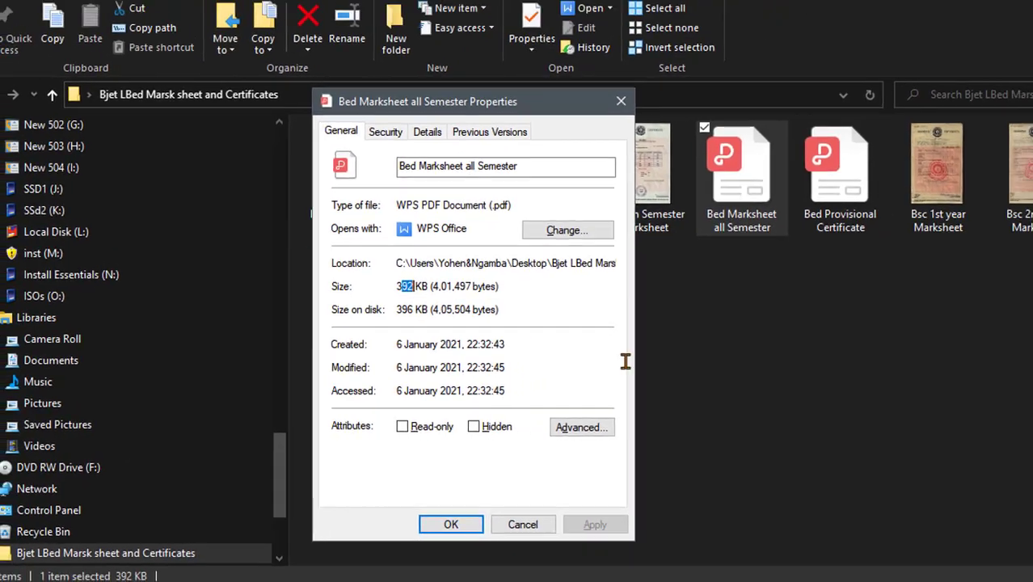
key("Escape")
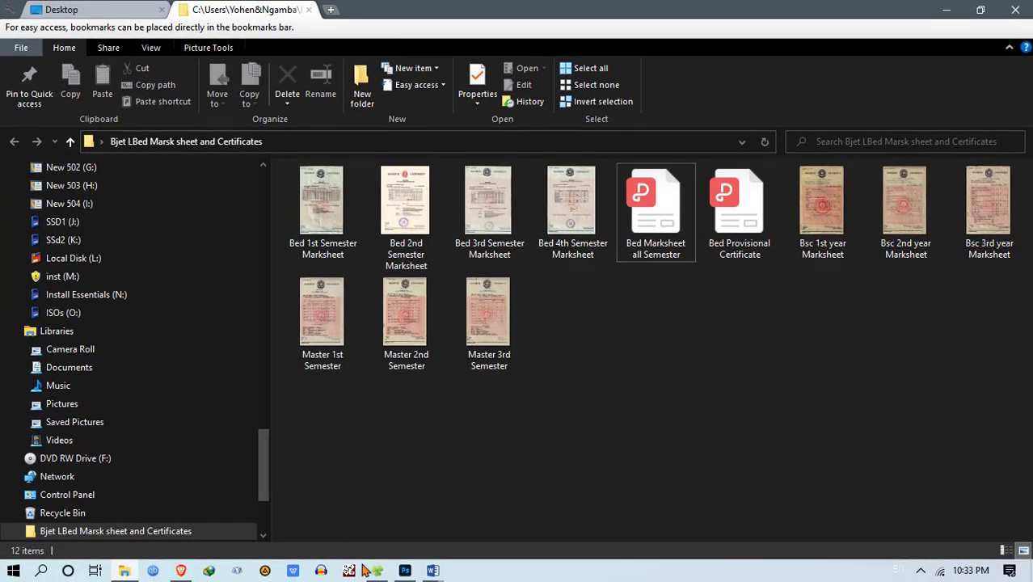
Step: Switch to the form fill-up instructions in Word and look up the size limit for combined B.Ed marksheet PDFs
mouse_move(432, 571)
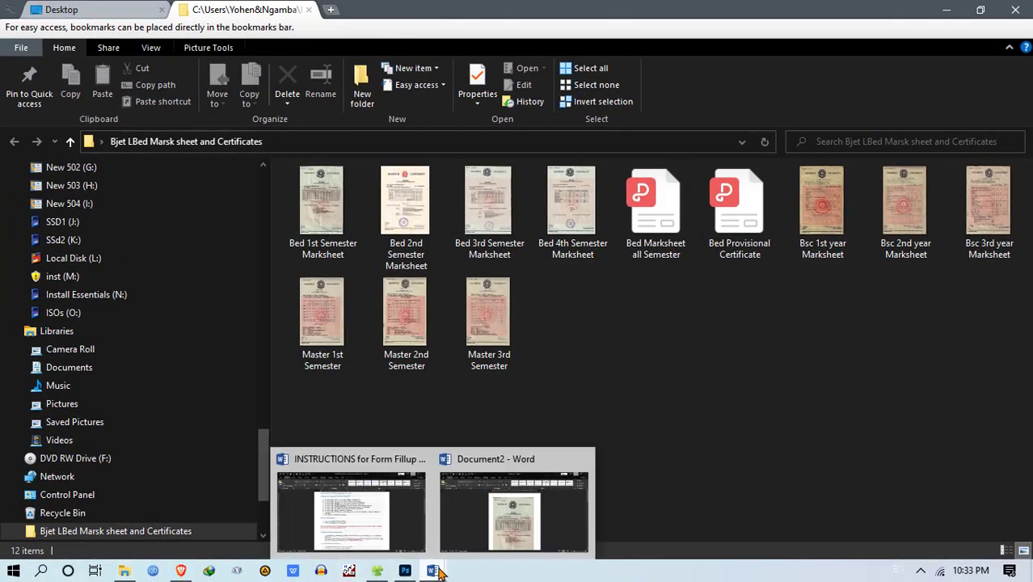
left_click(406, 533)
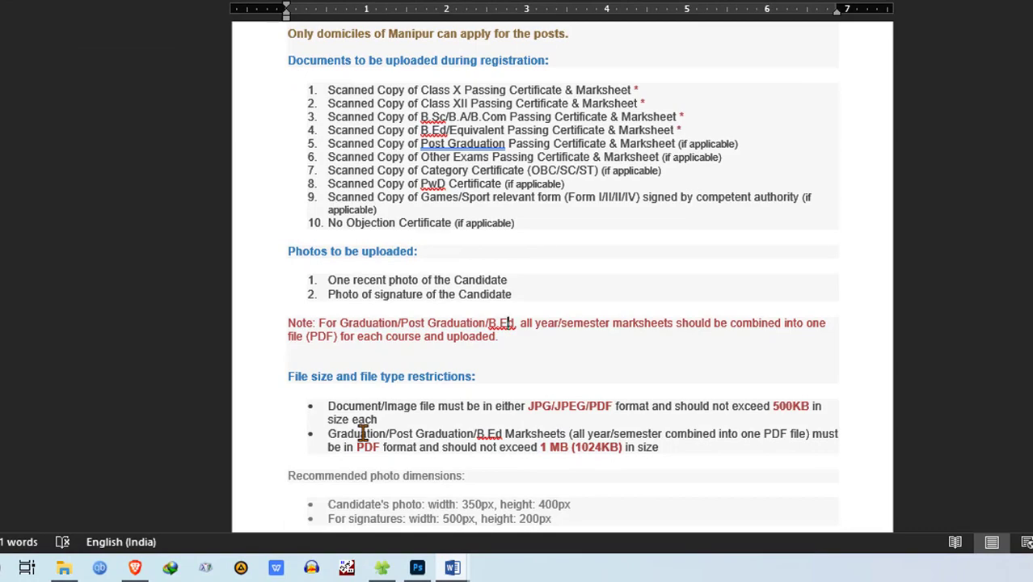
left_click(423, 434)
double_click(619, 449)
left_click(619, 477)
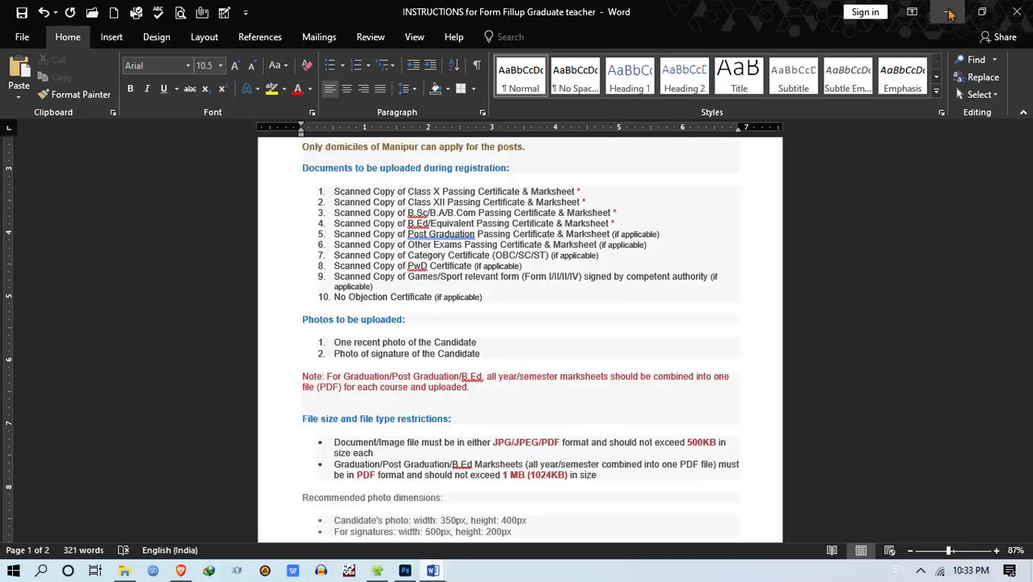
left_click(946, 9)
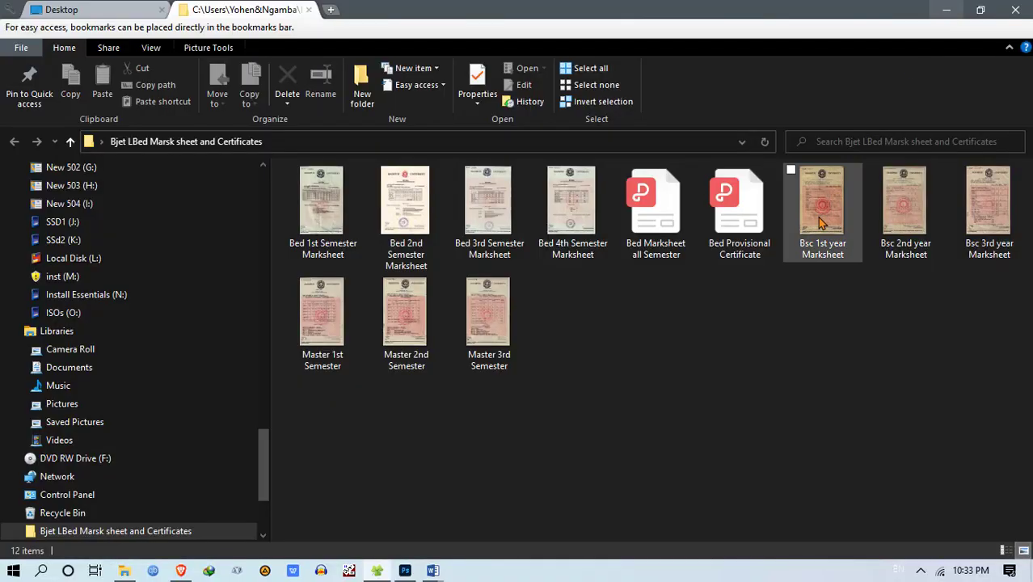
Step: Check the "Bed Marksheet all Semester" file size again in its properties to compare it with the limit, then close the properties
right_click(657, 212)
left_click(708, 551)
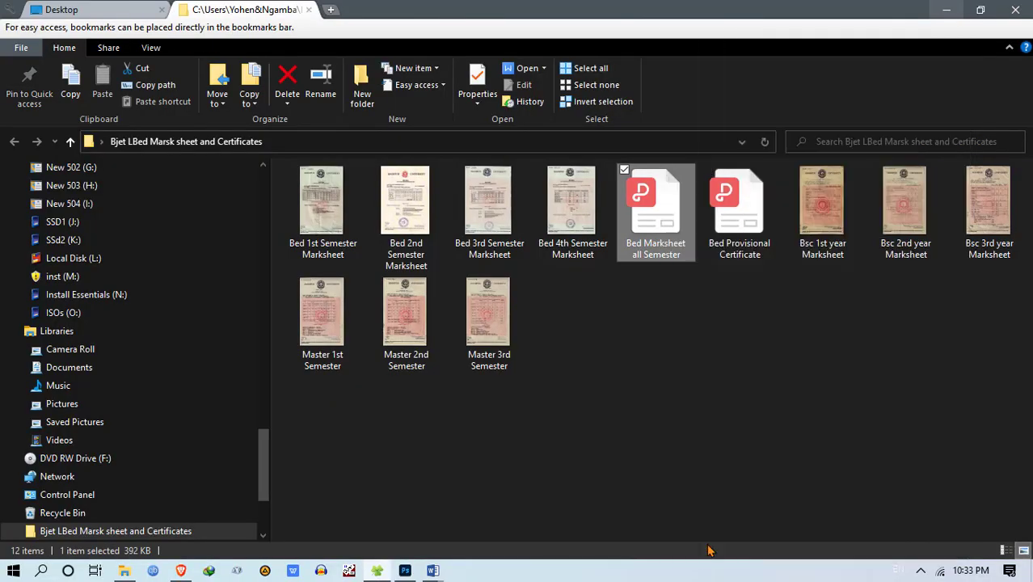
left_click_drag(377, 305, 367, 305)
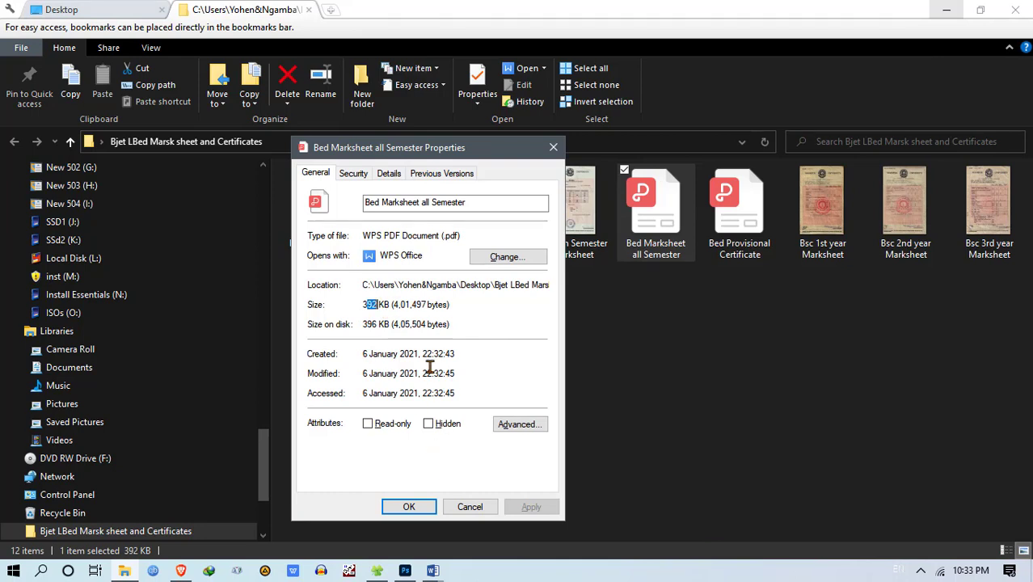
left_click(480, 304)
left_click(470, 507)
left_click(689, 394)
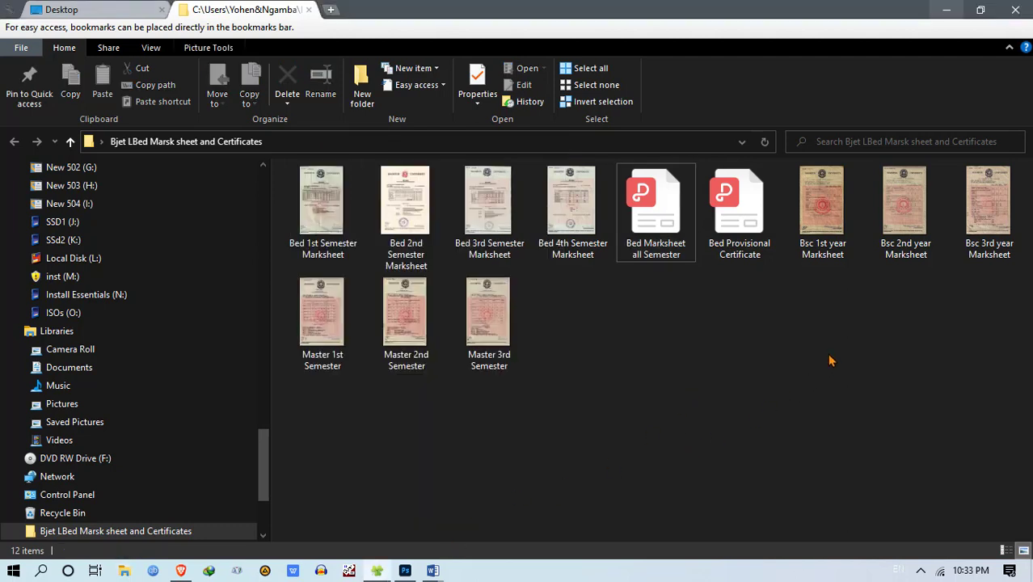
Step: Switch back to Document2 in Word and delete all its B.Ed marksheet pictures
mouse_move(433, 571)
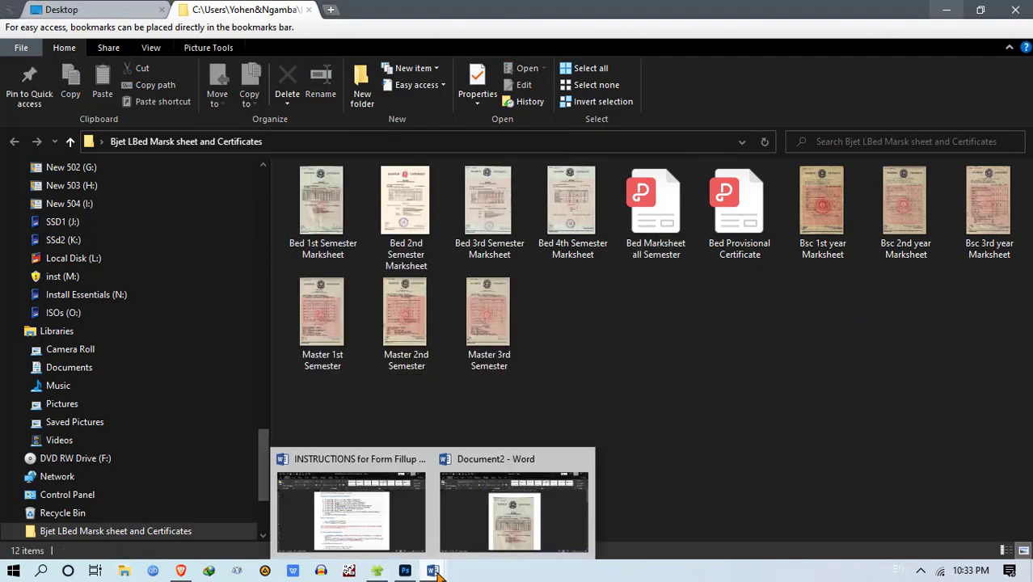
left_click(500, 522)
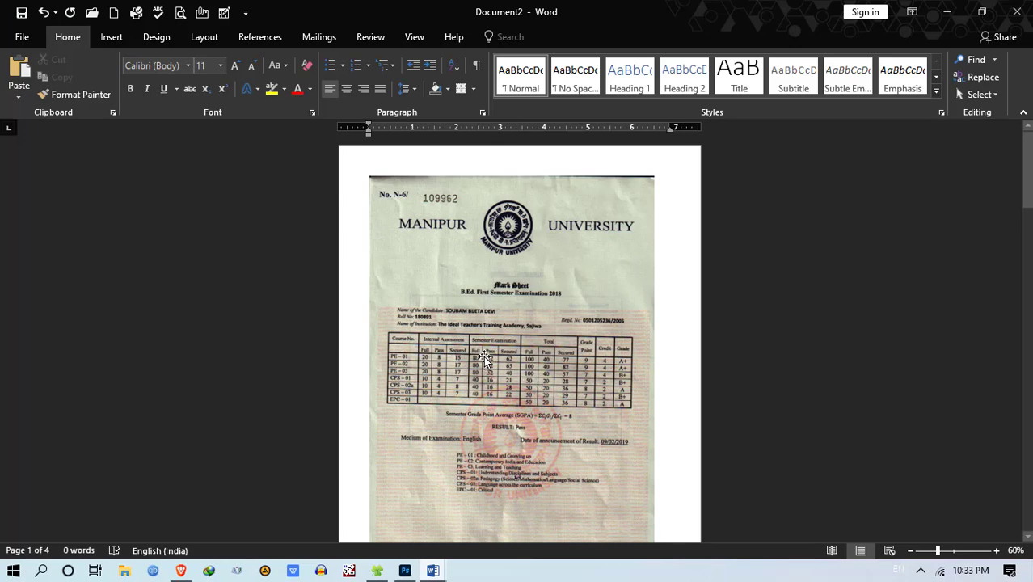
left_click(484, 311)
key("Escape")
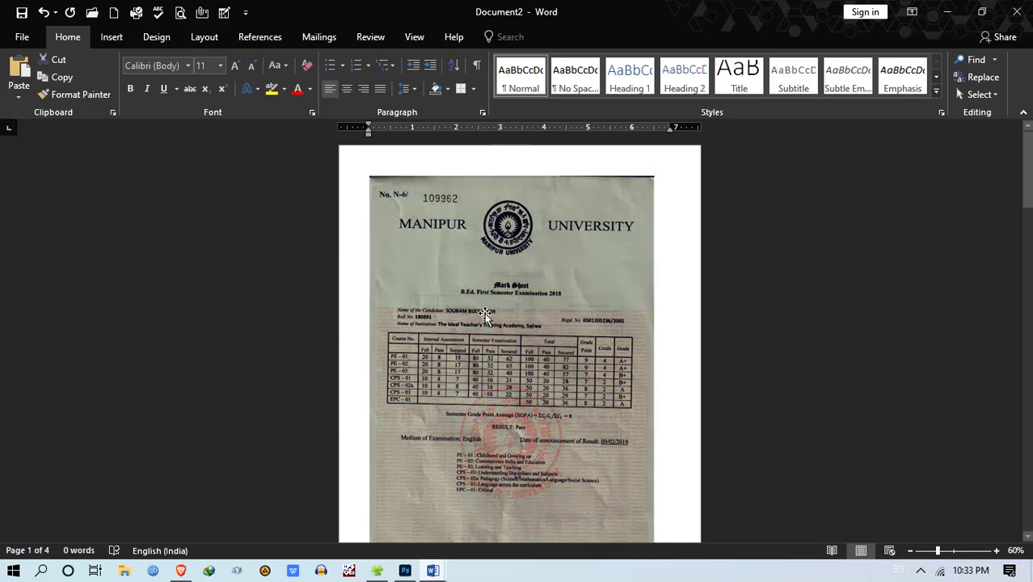
key("Delete")
scroll(494, 335, "down", 3)
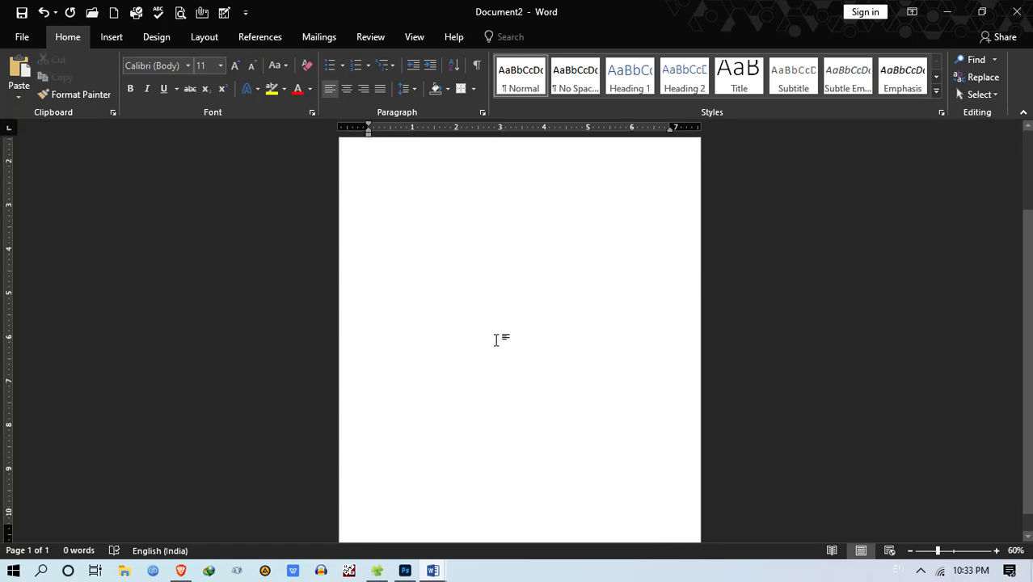
scroll(627, 385, "up", 3)
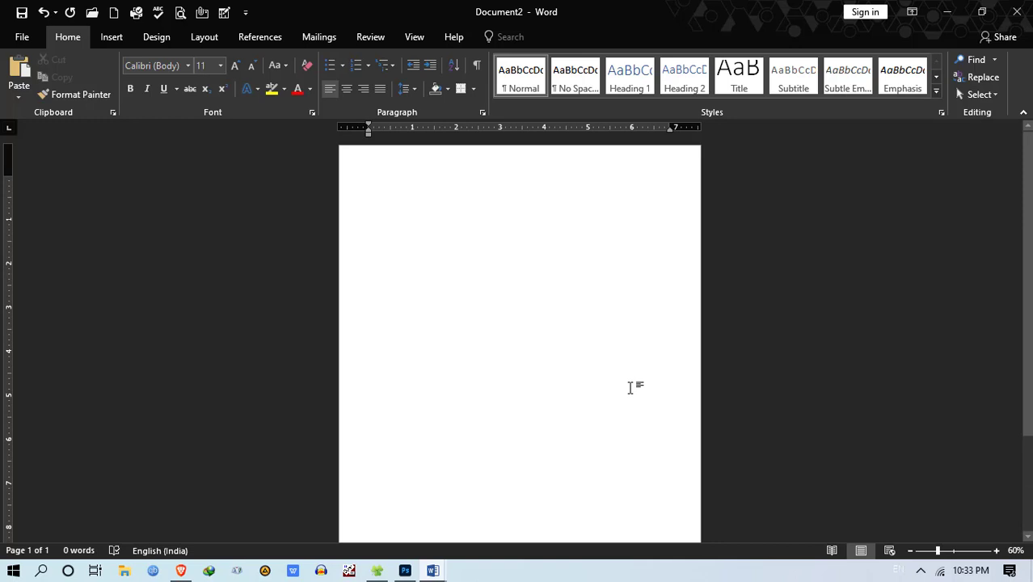
Step: Add three page breaks to the empty document and return to its beginning
scroll(631, 387, "down", 5)
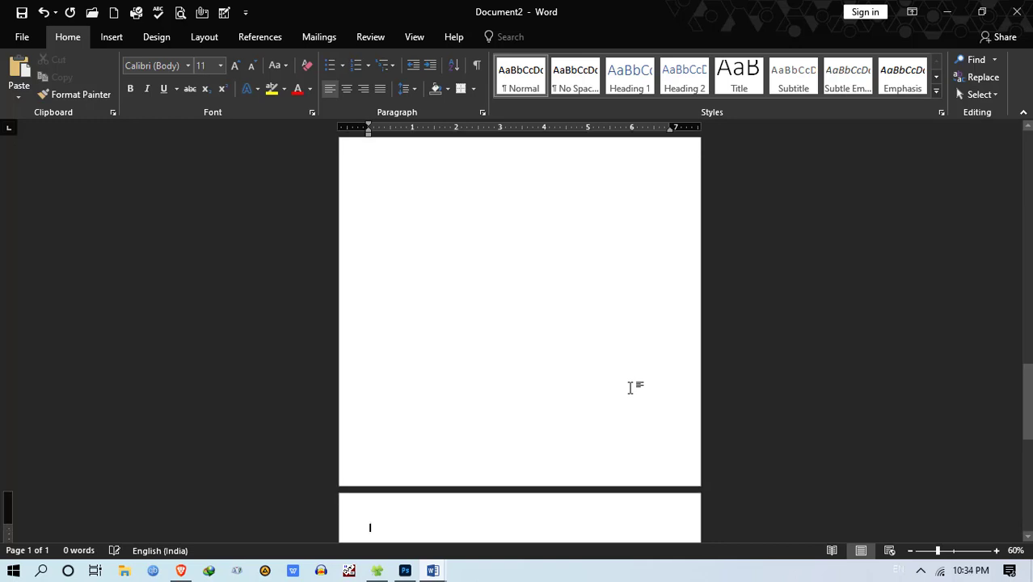
key("ctrl+Return")
key("ctrl+Return")
key("ctrl+Return")
scroll(485, 343, "down", 4)
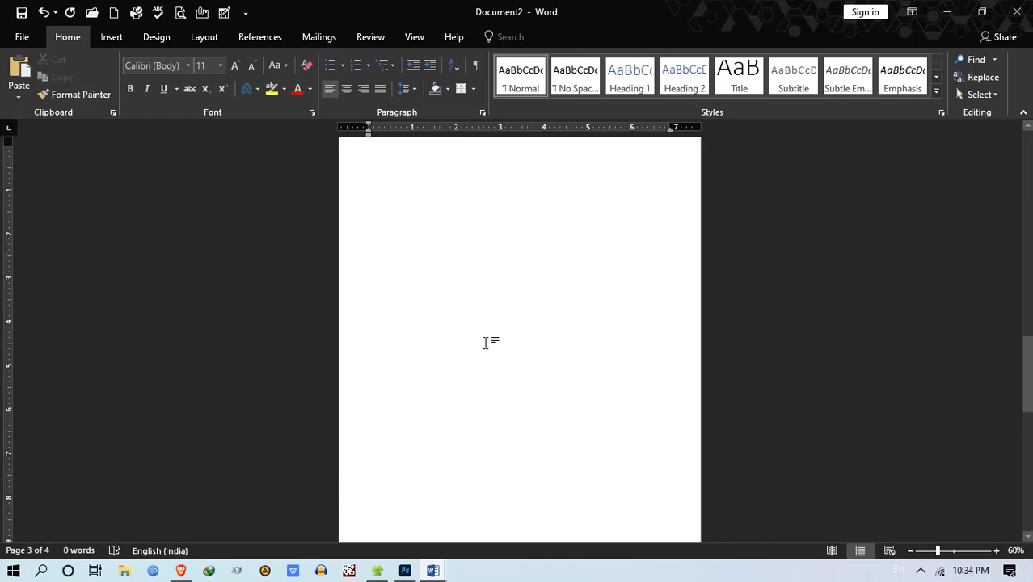
key("ctrl+Home")
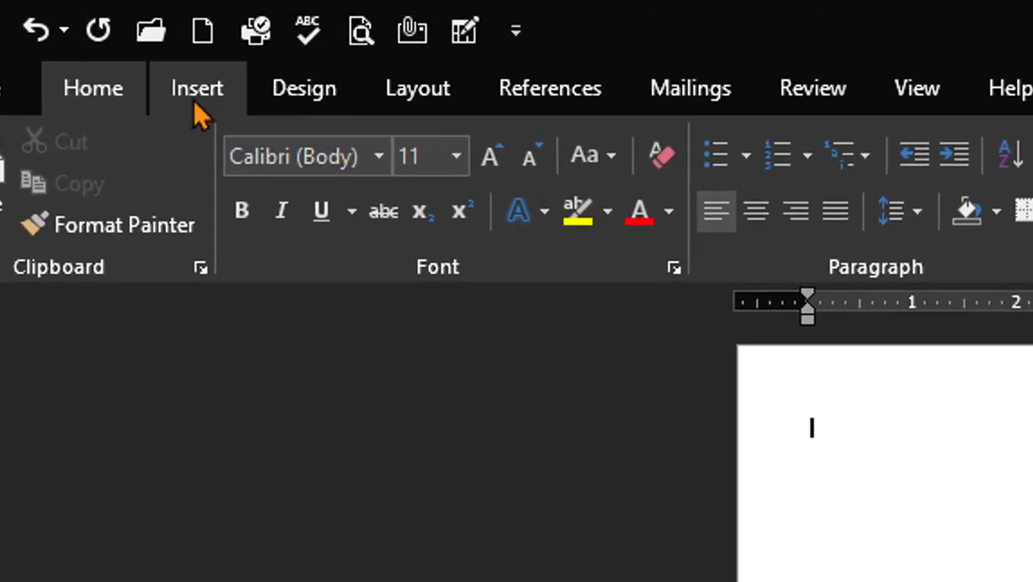
Step: Insert the pictures "Bsc 1st year Marksheet", "Bsc 2nd year Marksheet" and "Bsc 3rd year Marksheet" together at the document's start
left_click(193, 100)
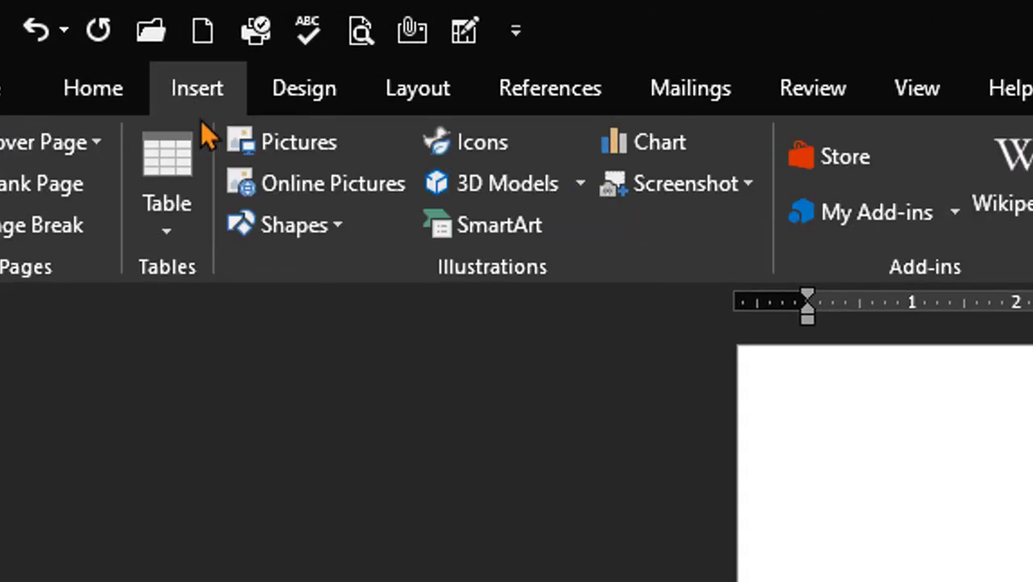
left_click(295, 152)
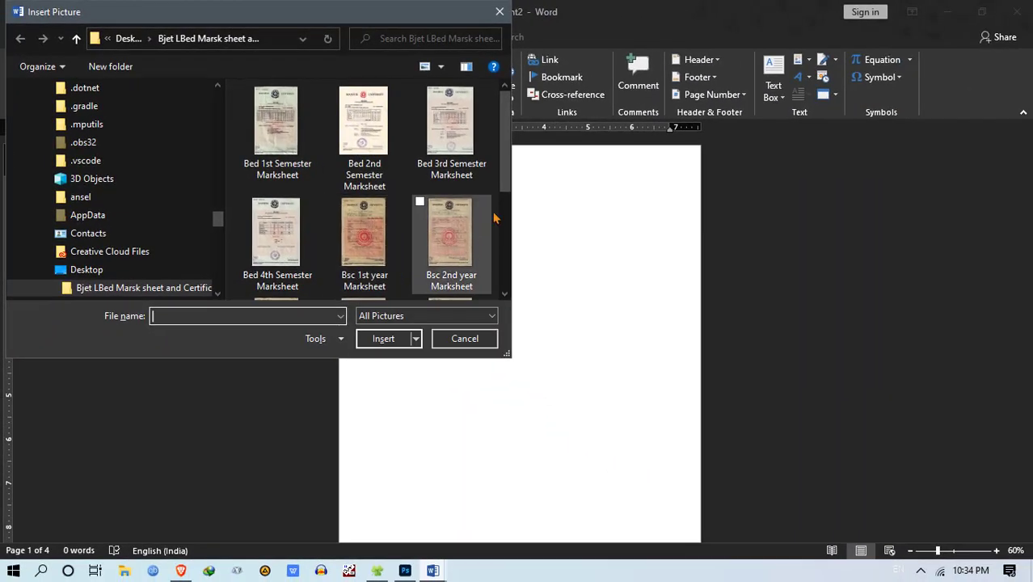
left_click_drag(507, 164, 508, 191)
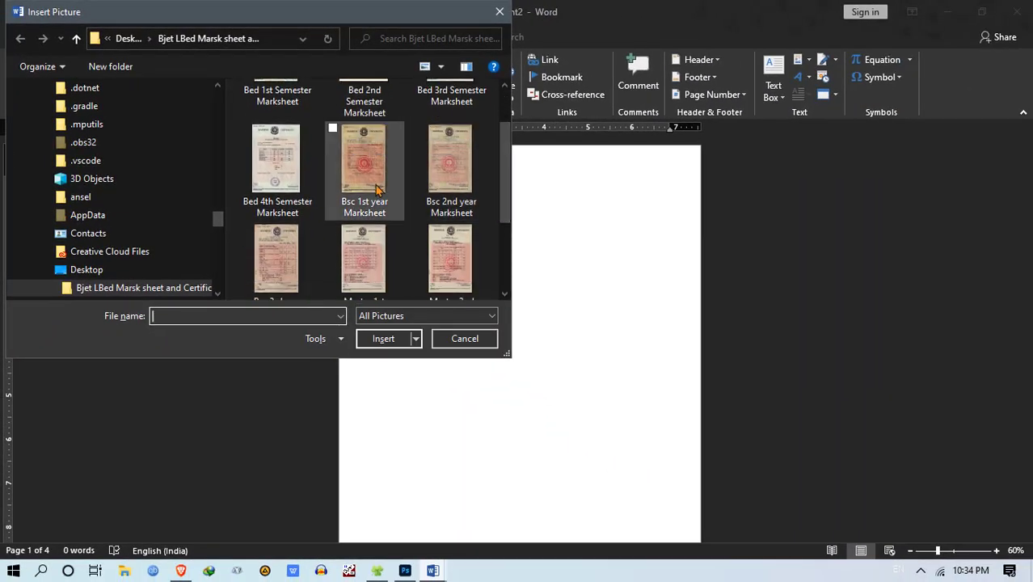
left_click(366, 171)
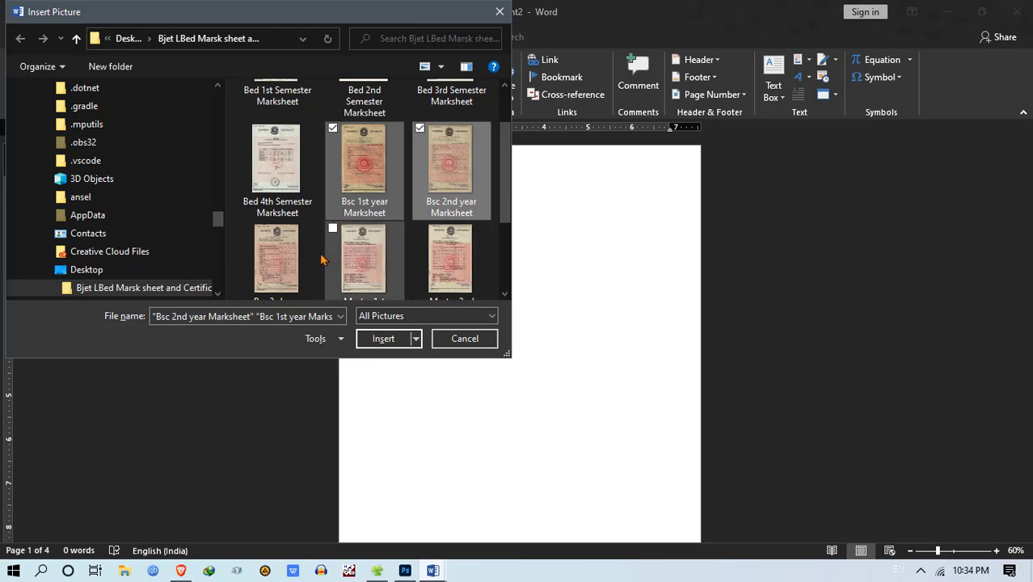
scroll(340, 202, "down", 3)
scroll(287, 218, "up", 2)
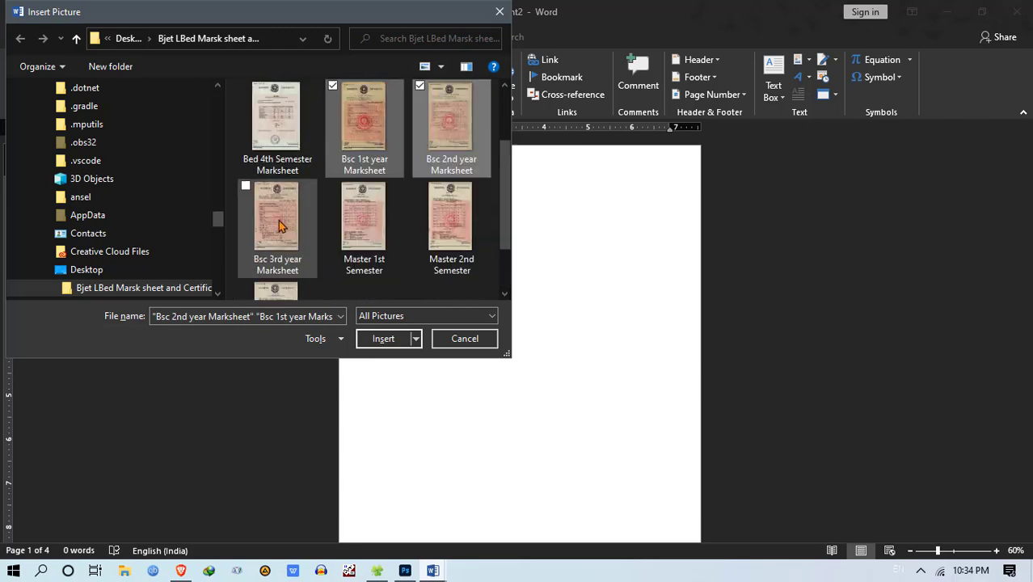
left_click(282, 226, "ctrl")
left_click(385, 339)
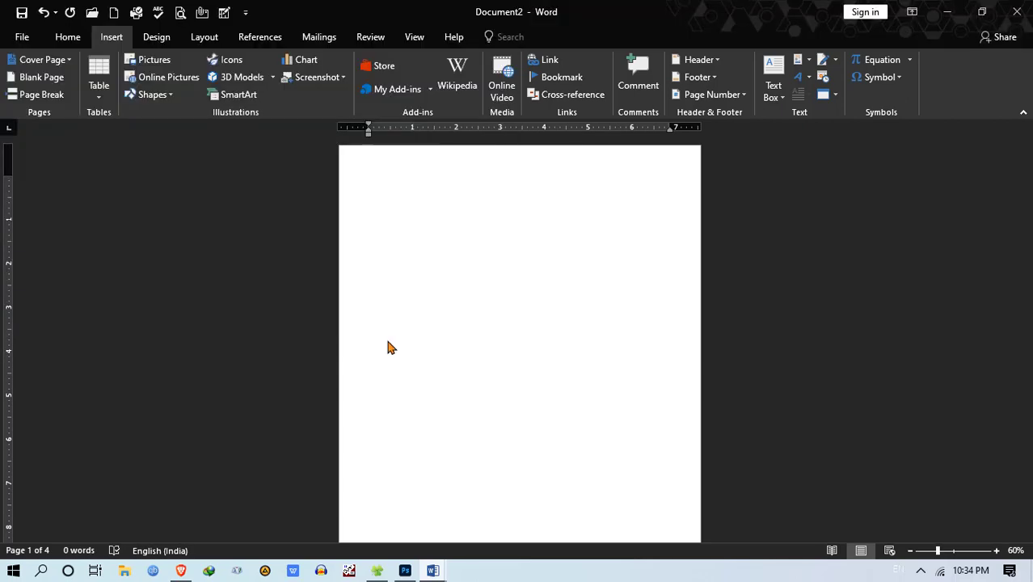
Step: Look over the inserted B.Sc. marksheets, then delete the blank pages that follow the third year marksheet
scroll(513, 366, "up", 2)
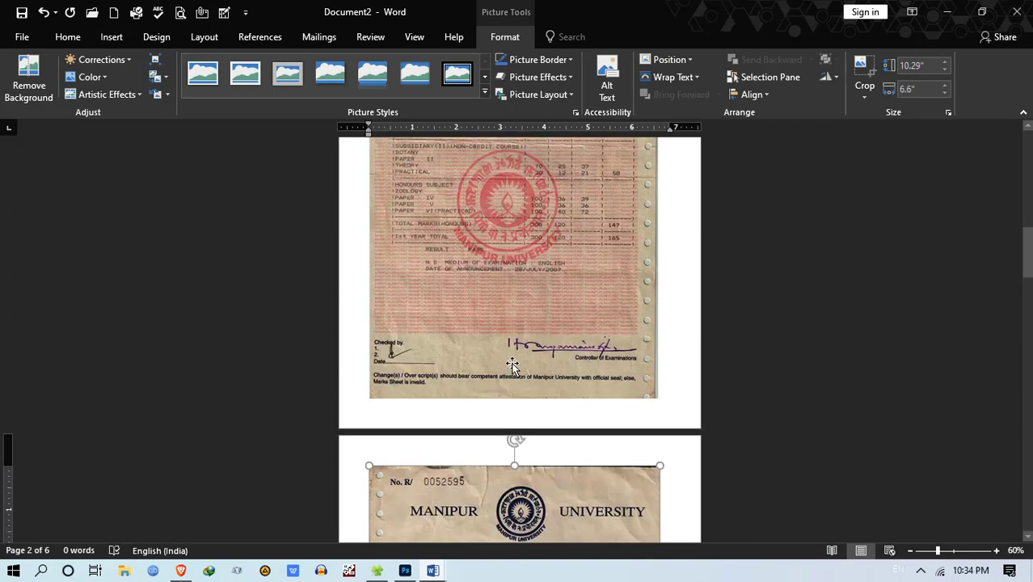
scroll(512, 366, "down", 5)
scroll(513, 366, "up", 6)
scroll(513, 366, "down", 10)
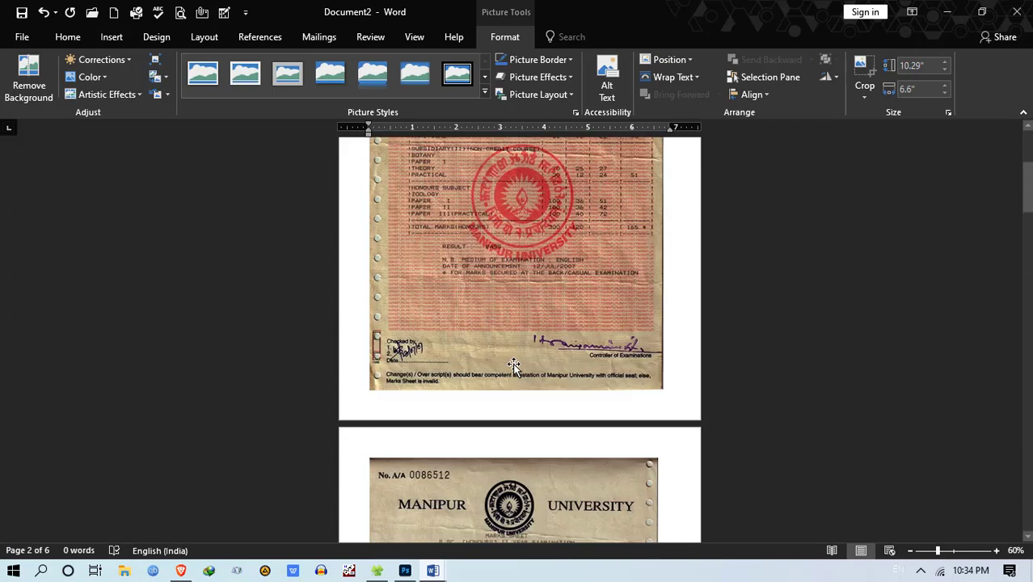
scroll(514, 365, "down", 8)
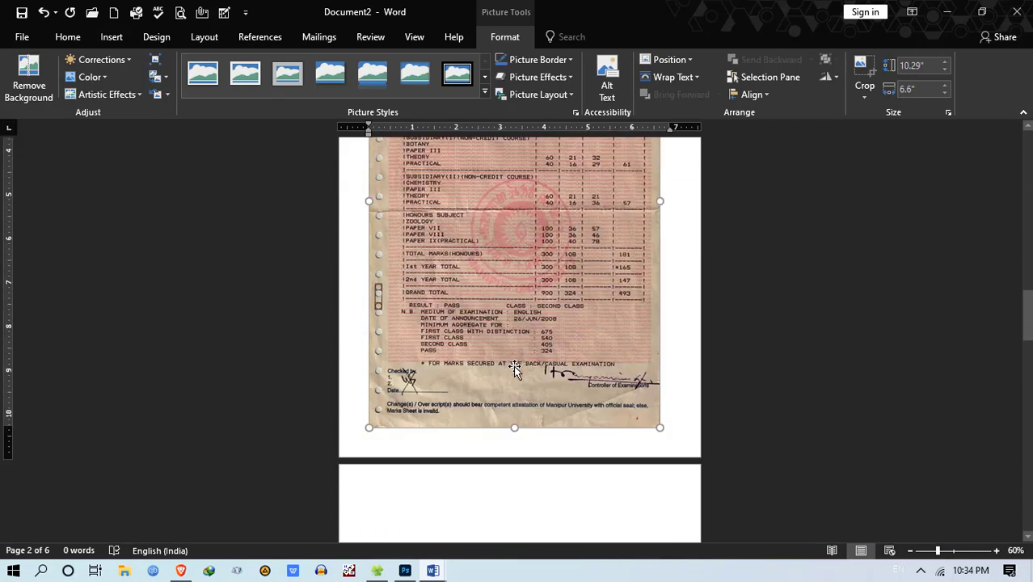
left_click(468, 349)
key("BackSpace")
key("BackSpace")
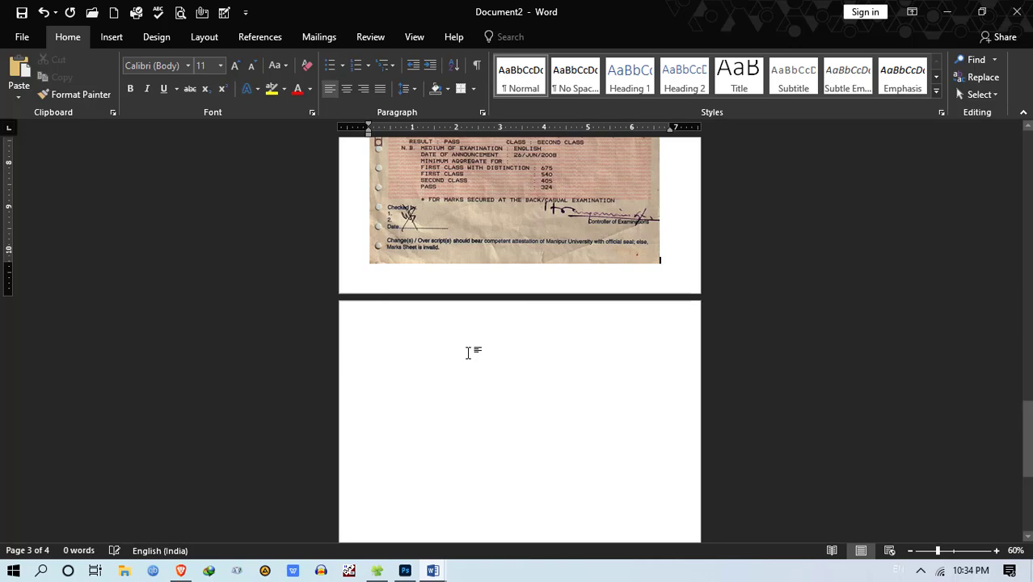
Step: Export the three-page B.Sc. document as a PDF named "Bsc Marksheet All year", optimized for minimum size
scroll(468, 354, "up", 3)
scroll(468, 353, "up", 15)
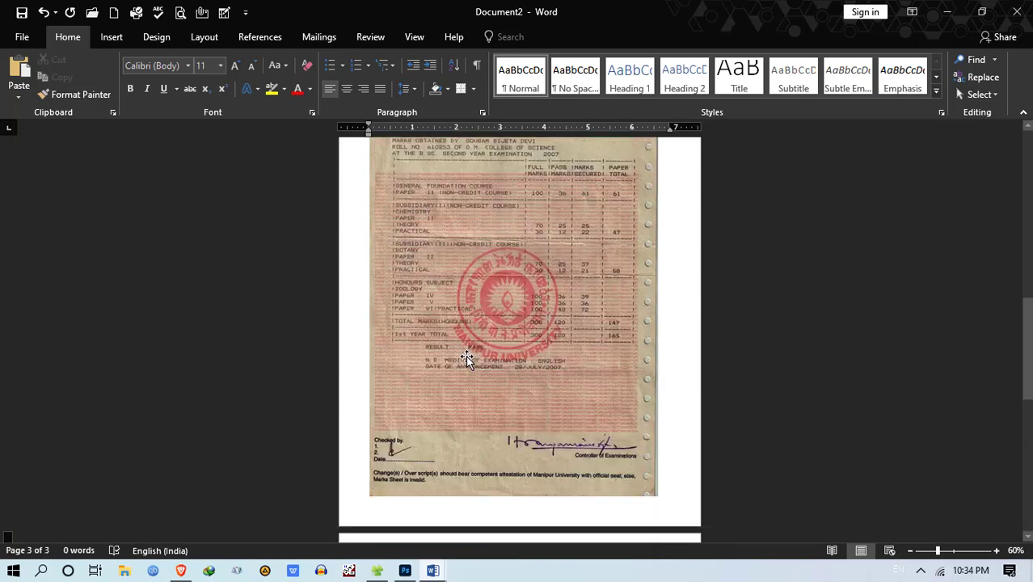
scroll(461, 354, "up", 9)
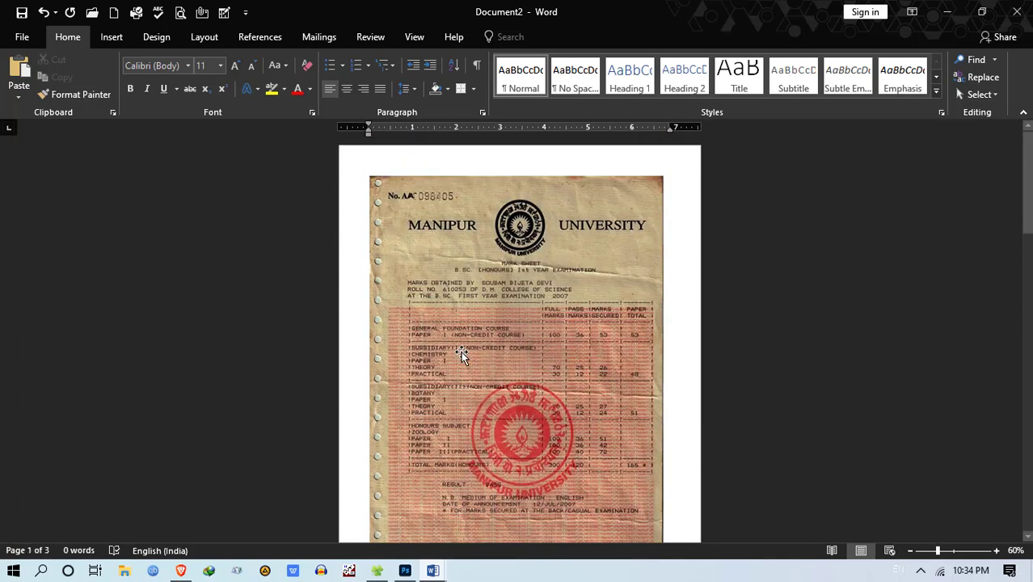
key("F12")
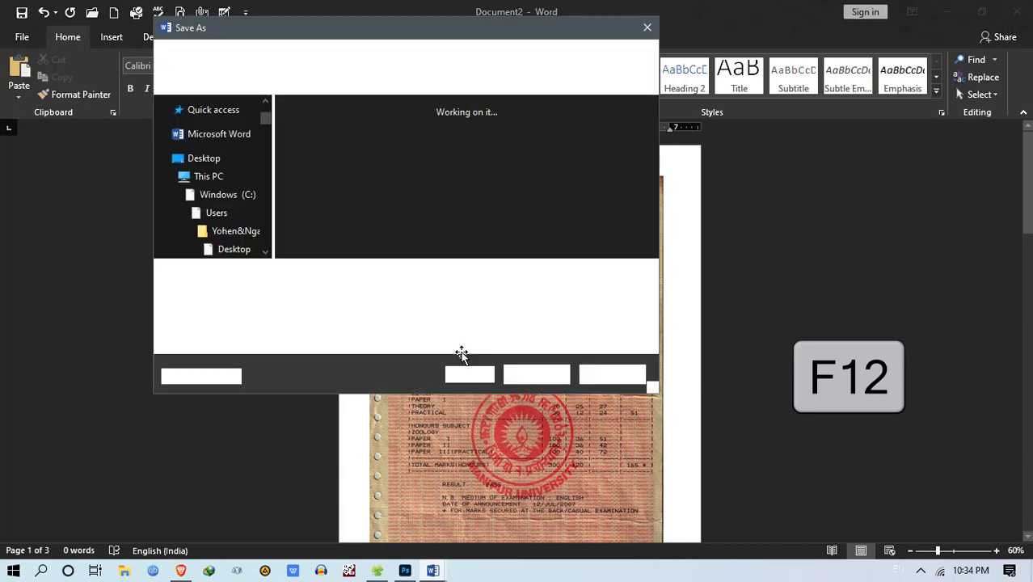
left_click(306, 295)
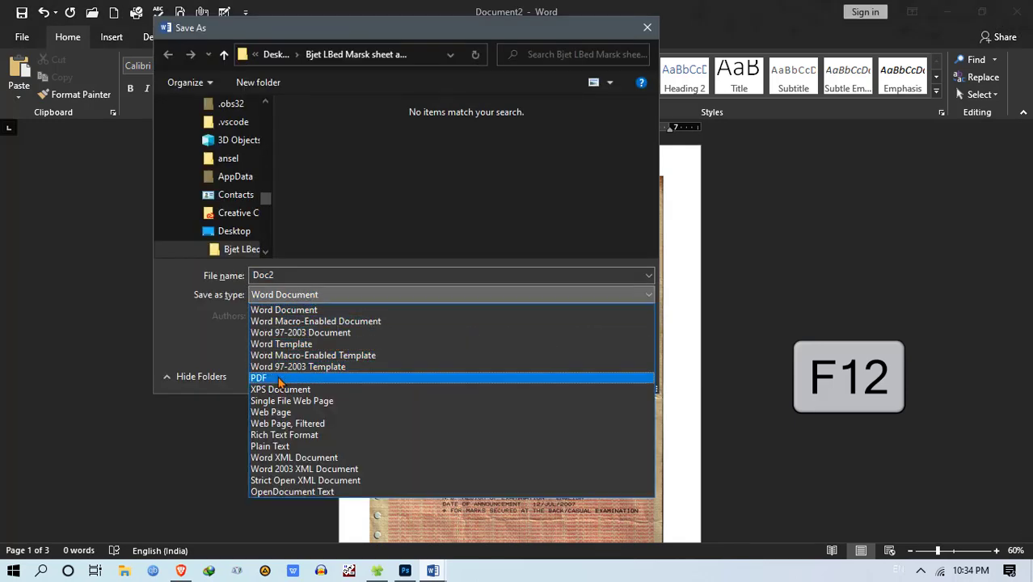
left_click(279, 377)
left_click(288, 275)
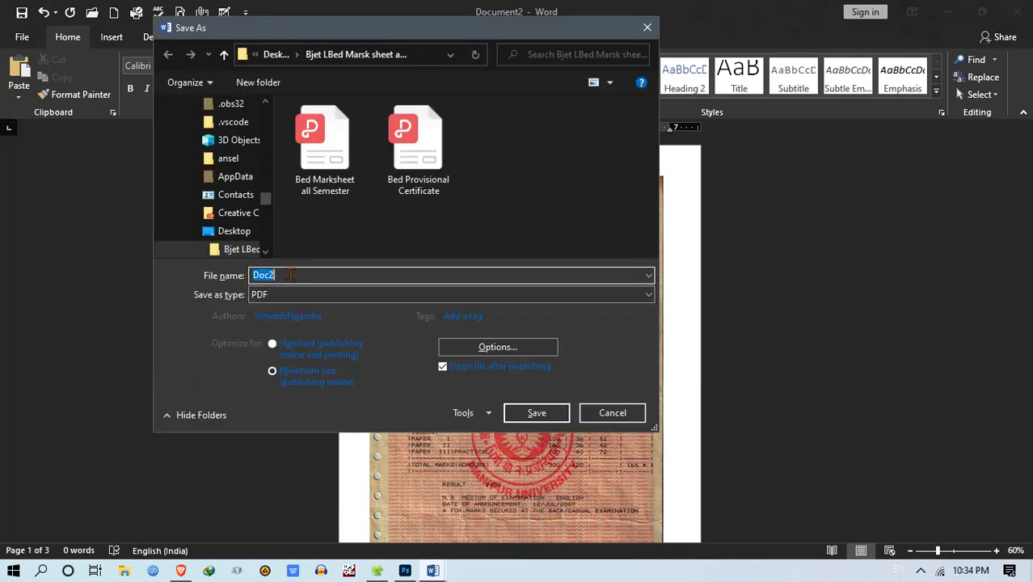
type("Bsc")
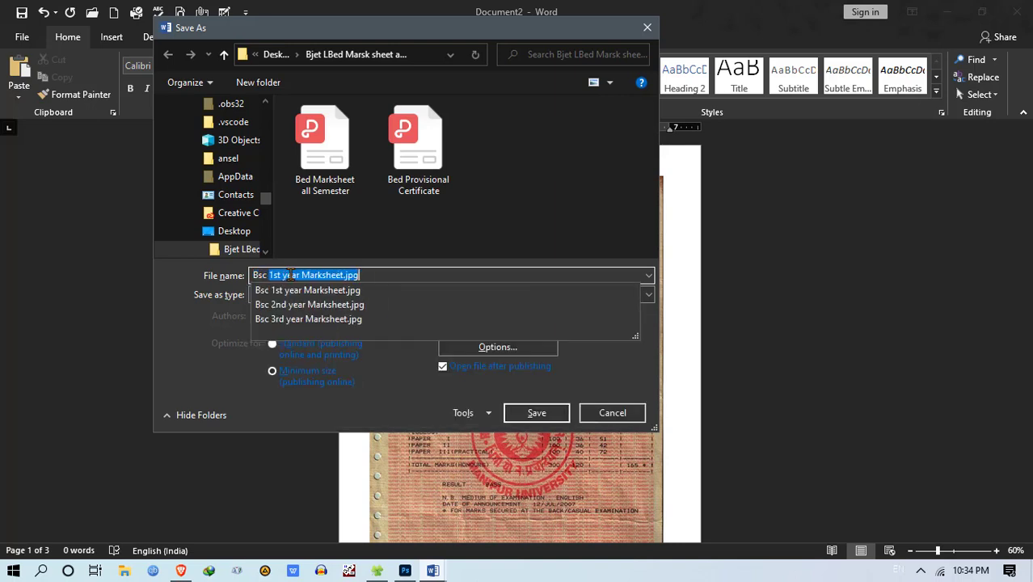
type(" Marksheet All year")
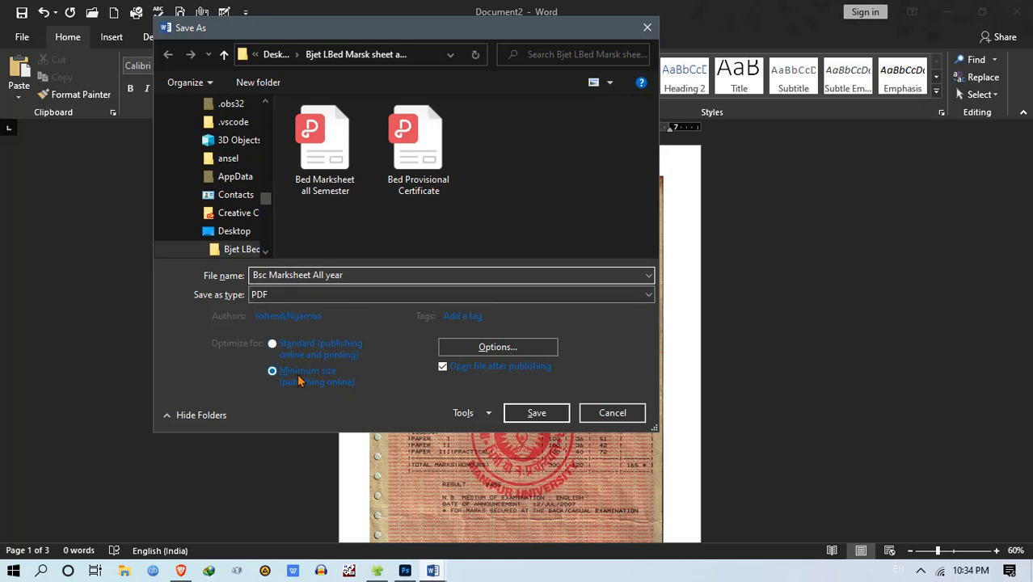
left_click(538, 413)
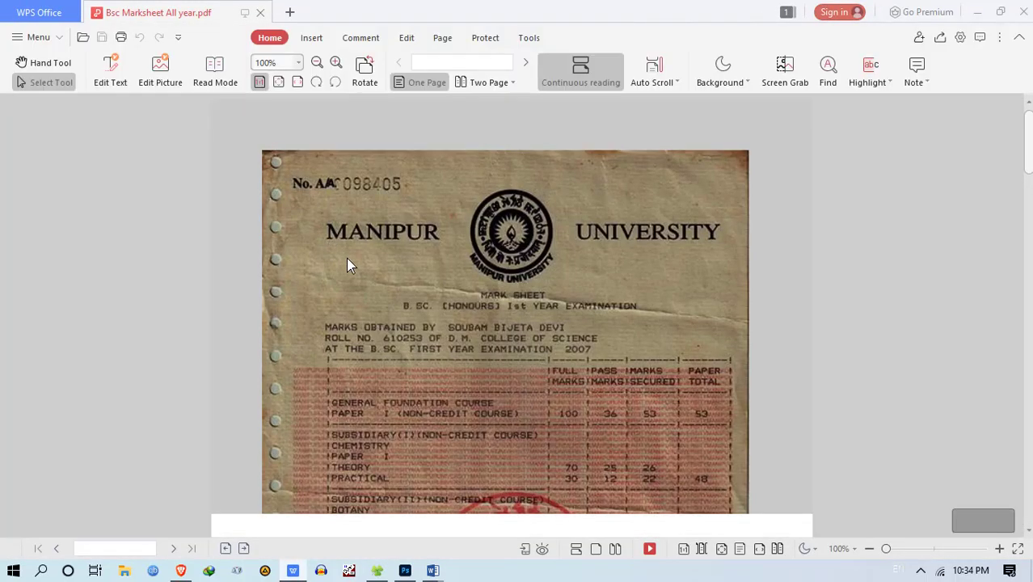
Step: Look through the pages of the exported B.Sc. marksheet PDF, then close it
scroll(637, 290, "down", 10)
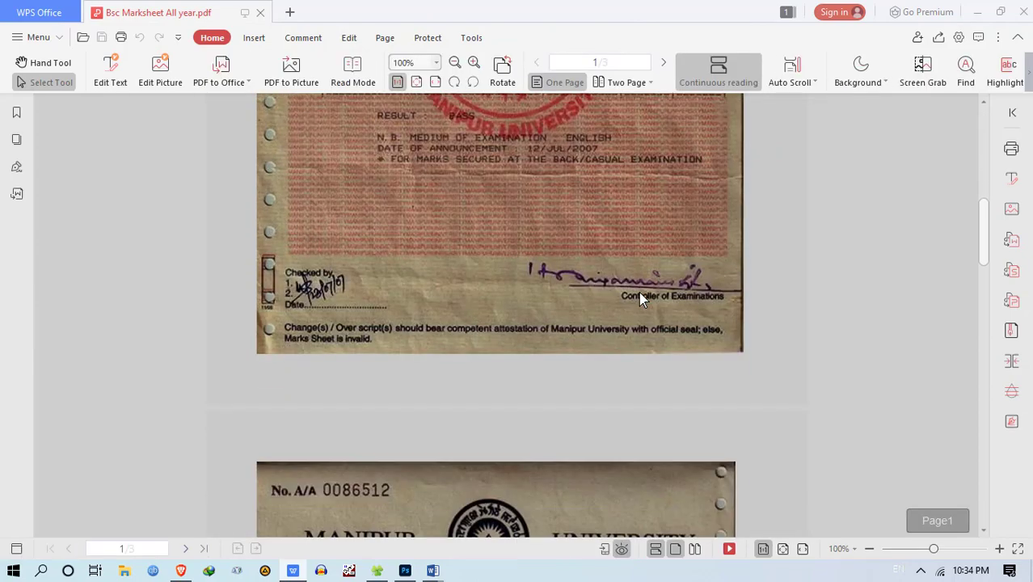
scroll(990, 336, "down", 3)
left_click_drag(992, 272, 983, 121)
left_click(1026, 11)
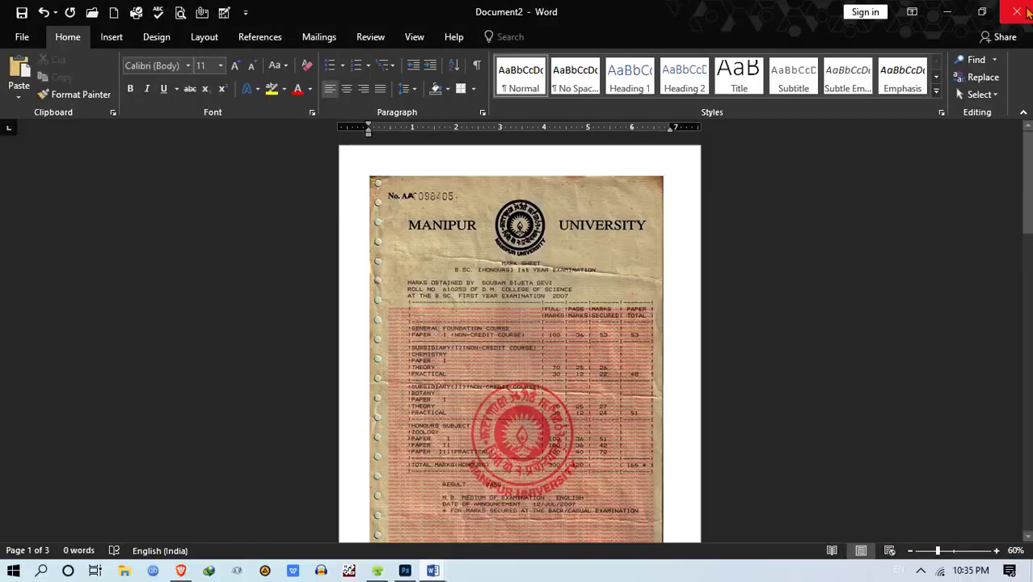
Step: Switch to the marksheet folder in File Explorer and check the file size of the "Bsc Marksheet All year" PDF
left_click(948, 11)
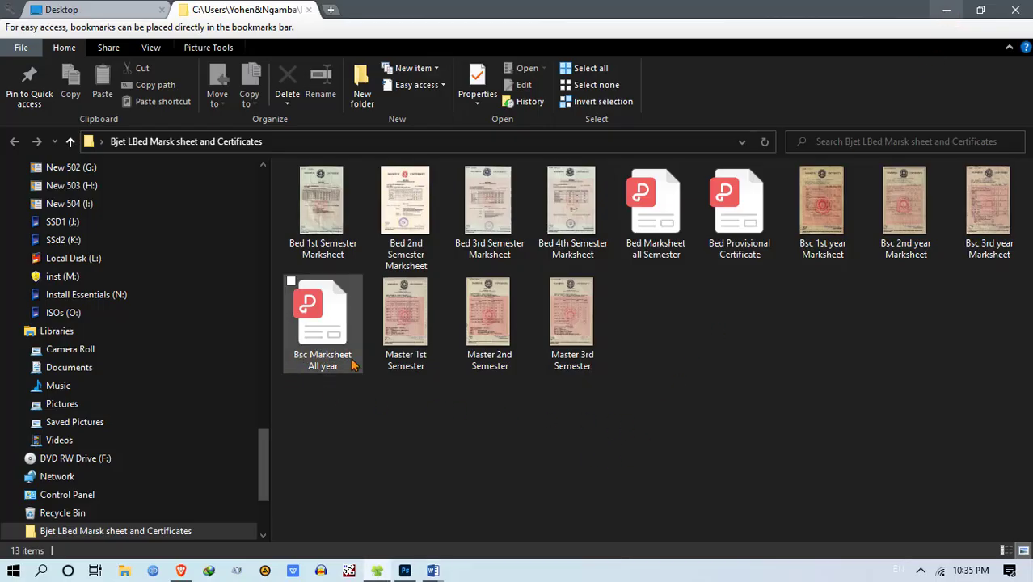
left_click(316, 346)
right_click(315, 346)
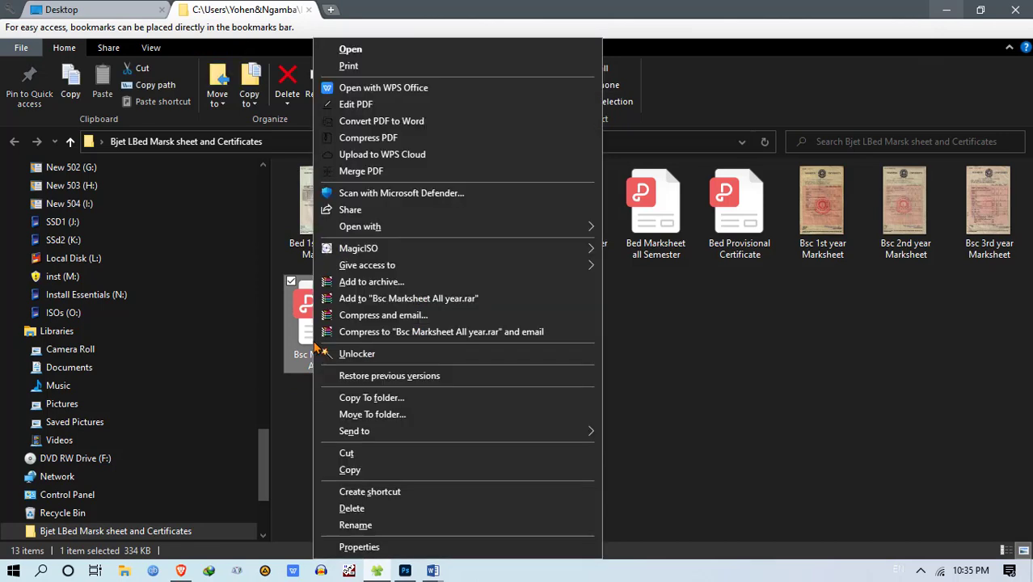
left_click(358, 548)
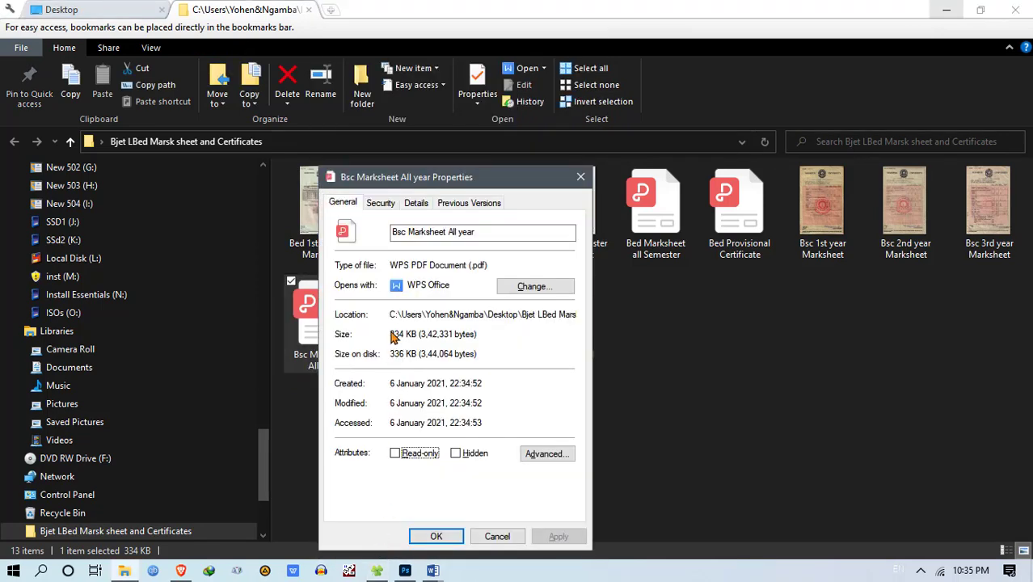
left_click_drag(393, 338, 441, 339)
left_click(512, 342)
left_click(498, 537)
left_click(664, 435)
Step: Switch back to Document2 in Word and delete all its B.Sc. marksheet pictures
mouse_move(435, 571)
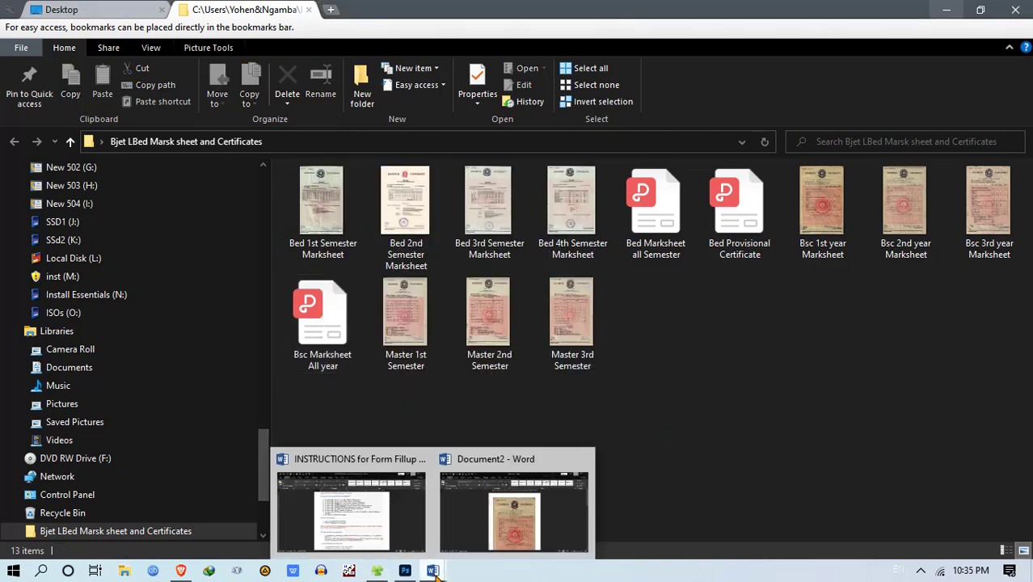
left_click(501, 536)
left_click(507, 230)
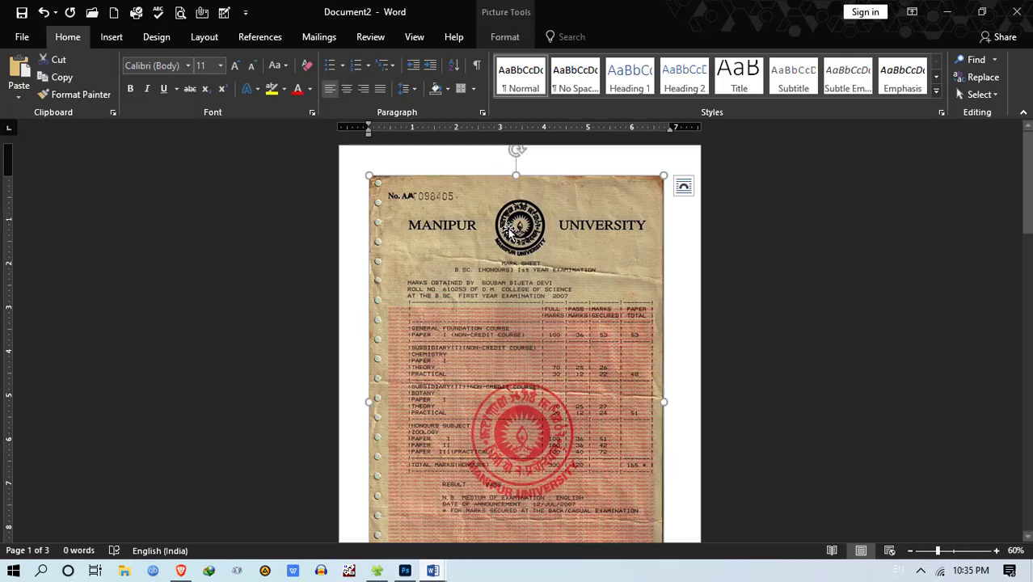
key("Delete")
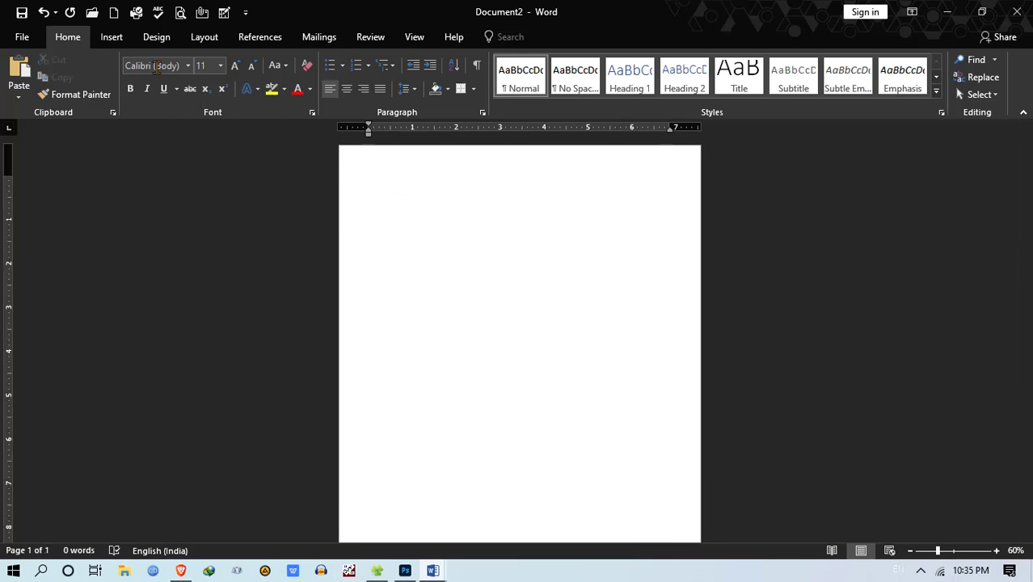
Step: Insert the pictures "Master 1st Semester", "Master 2nd Semester" and "Master 3rd Semester" together into the empty document
left_click(105, 38)
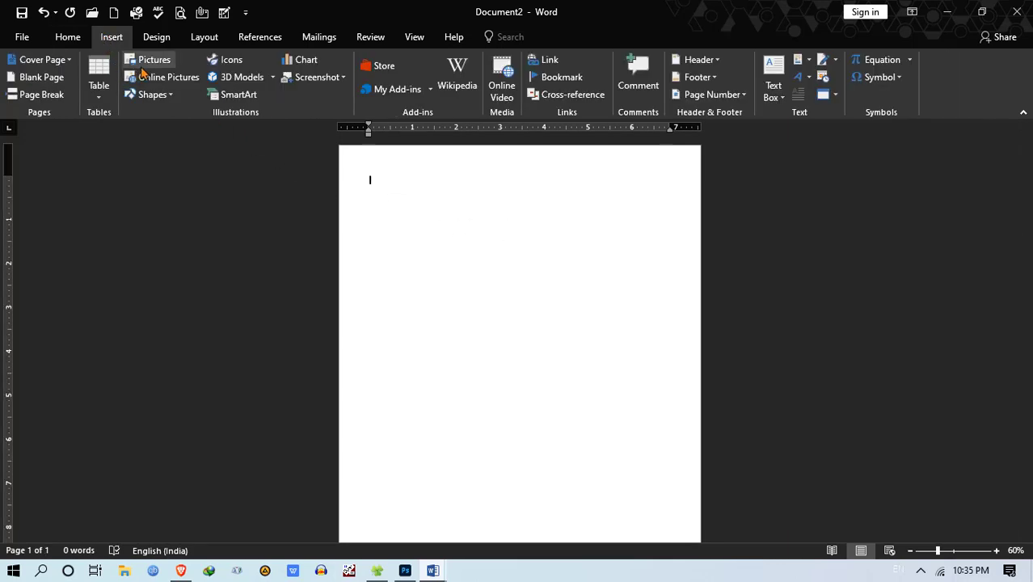
left_click(142, 64)
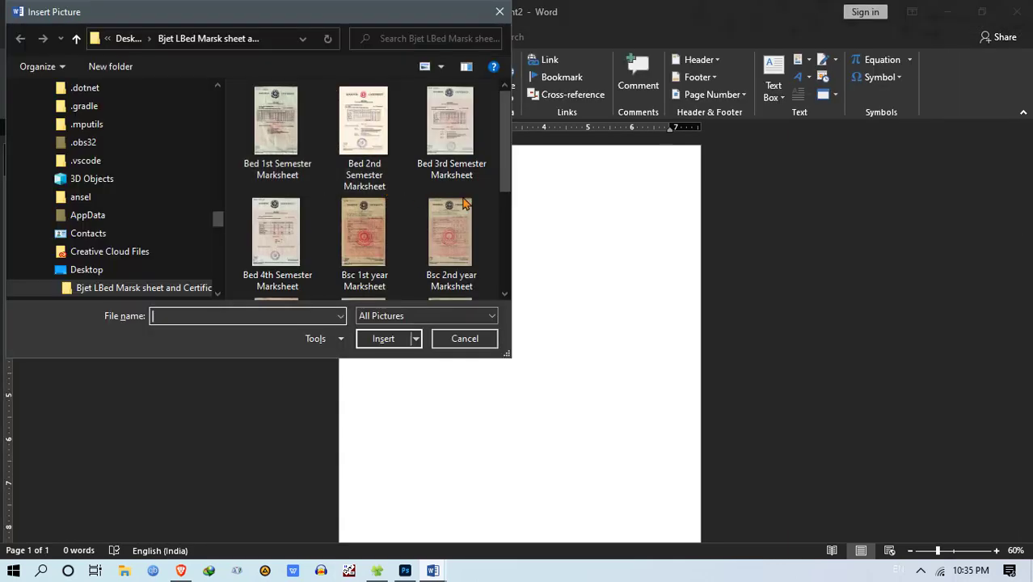
left_click_drag(507, 160, 507, 276)
left_click(378, 154)
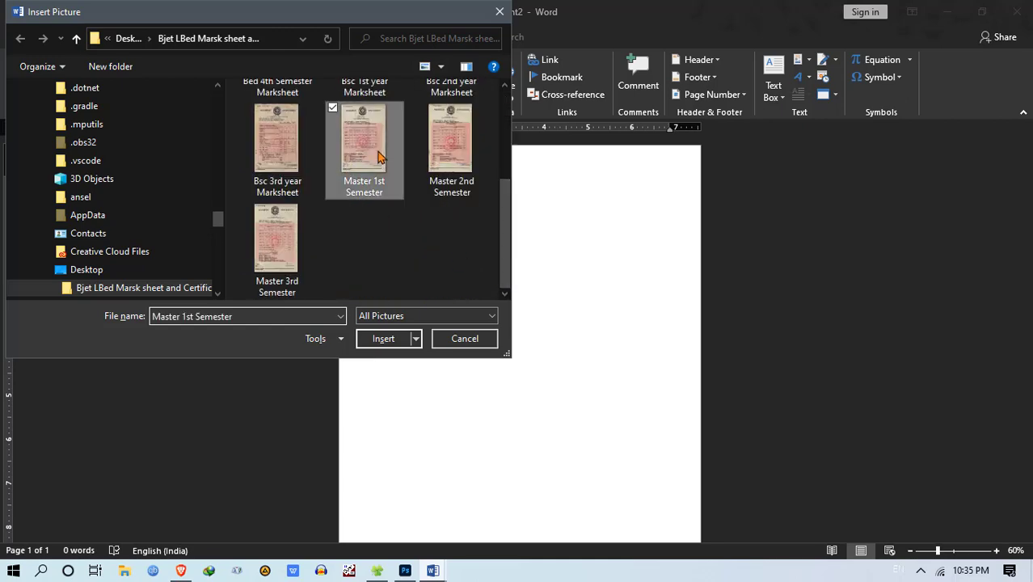
left_click(437, 154, "ctrl")
left_click(277, 239, "ctrl")
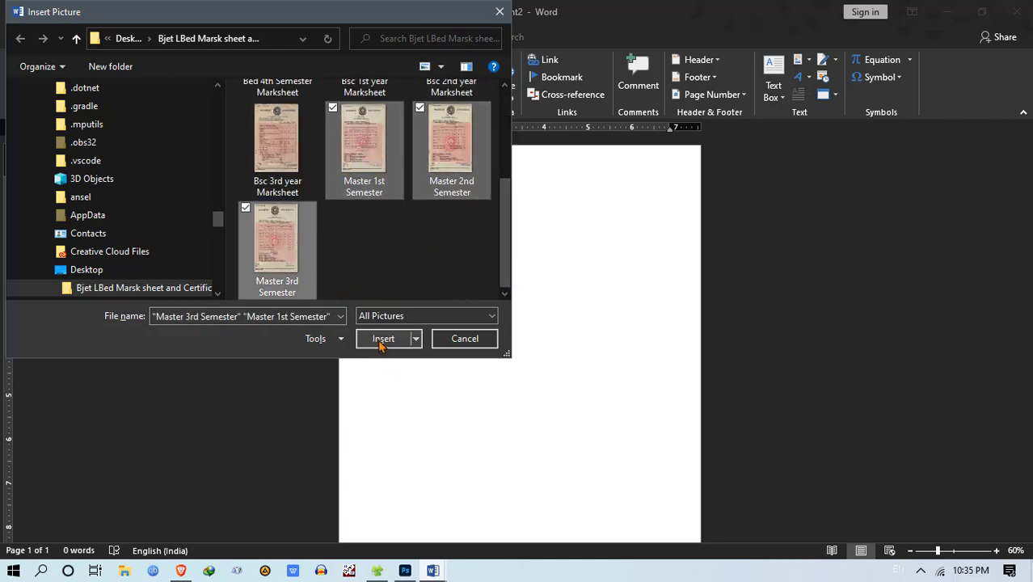
left_click(383, 338)
Step: Look over the inserted Master marksheets, then export the document as a minimum-size PDF named "Master Marksheet all"
scroll(554, 358, "down", 4)
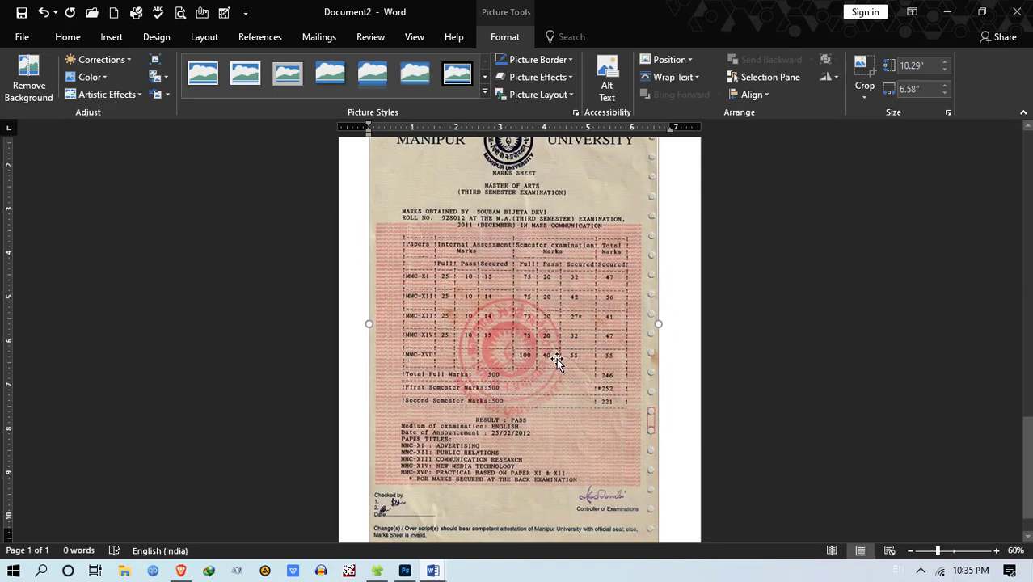
scroll(557, 360, "up", 15)
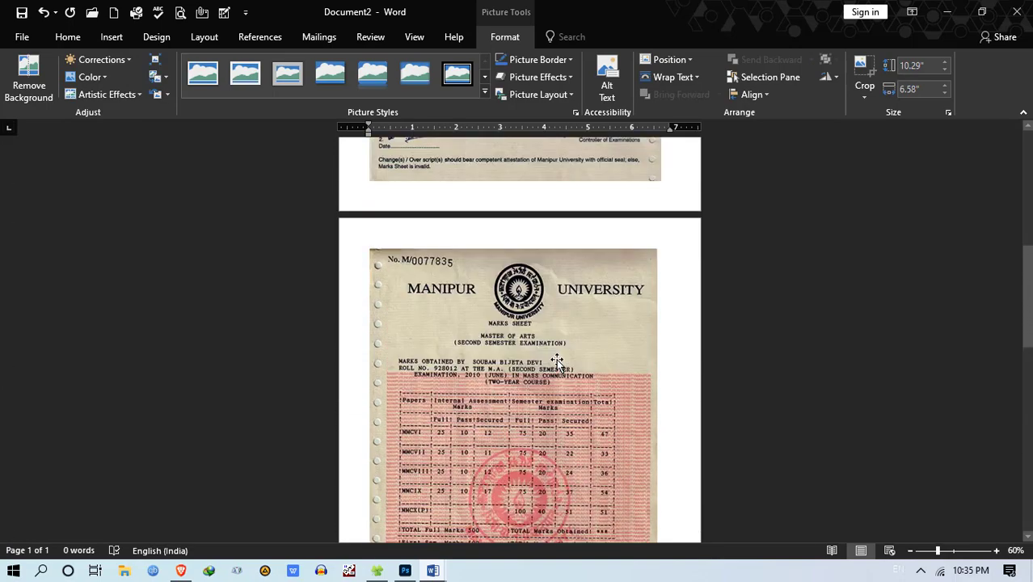
scroll(557, 359, "up", 7)
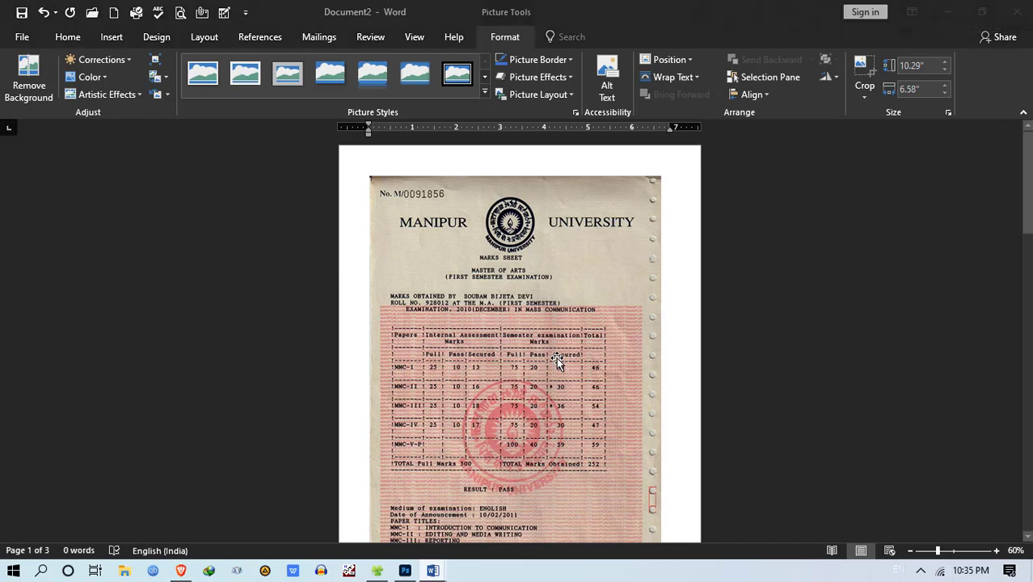
key("F12")
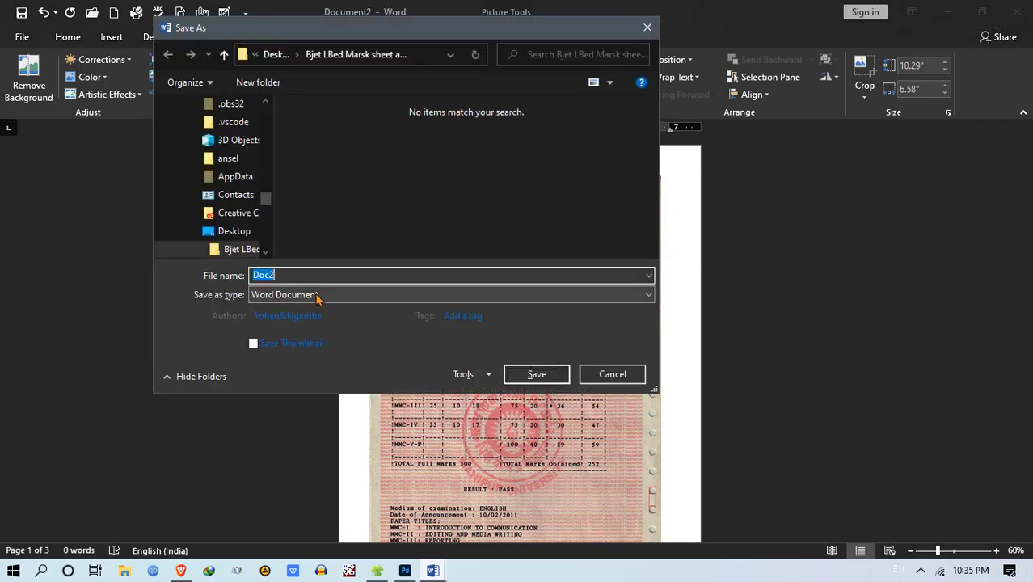
left_click(317, 296)
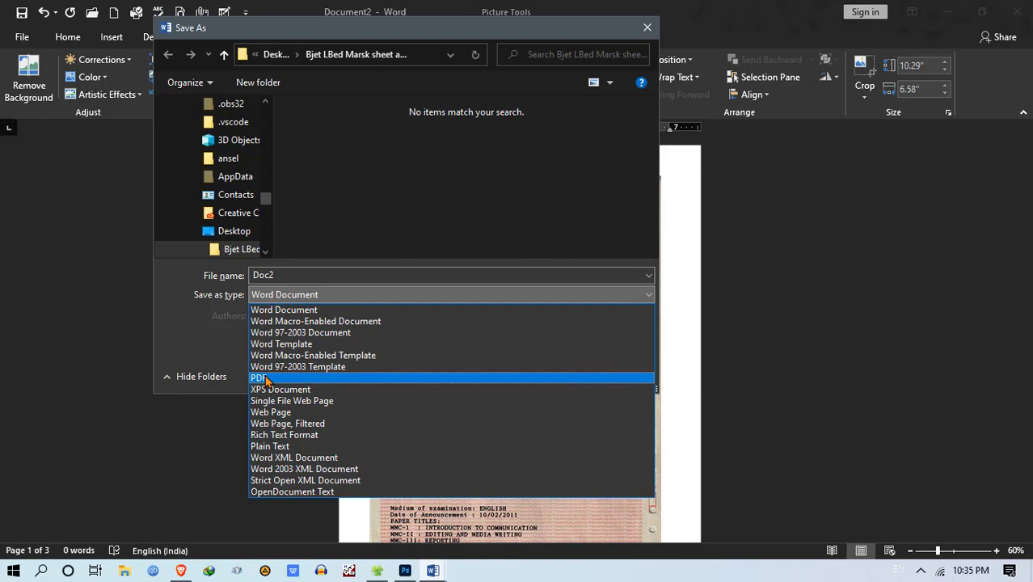
left_click(265, 378)
left_click(281, 276)
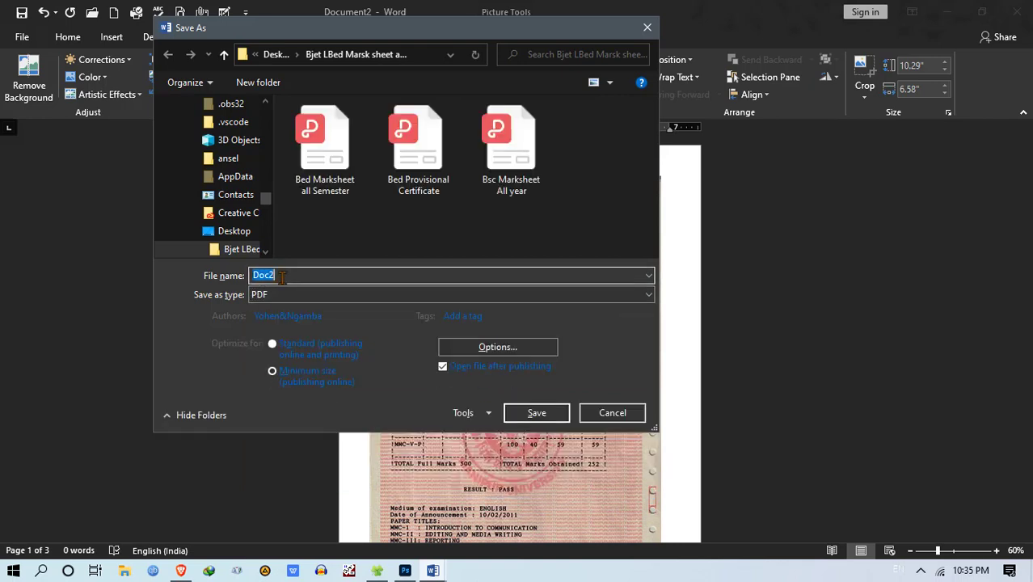
type("Master")
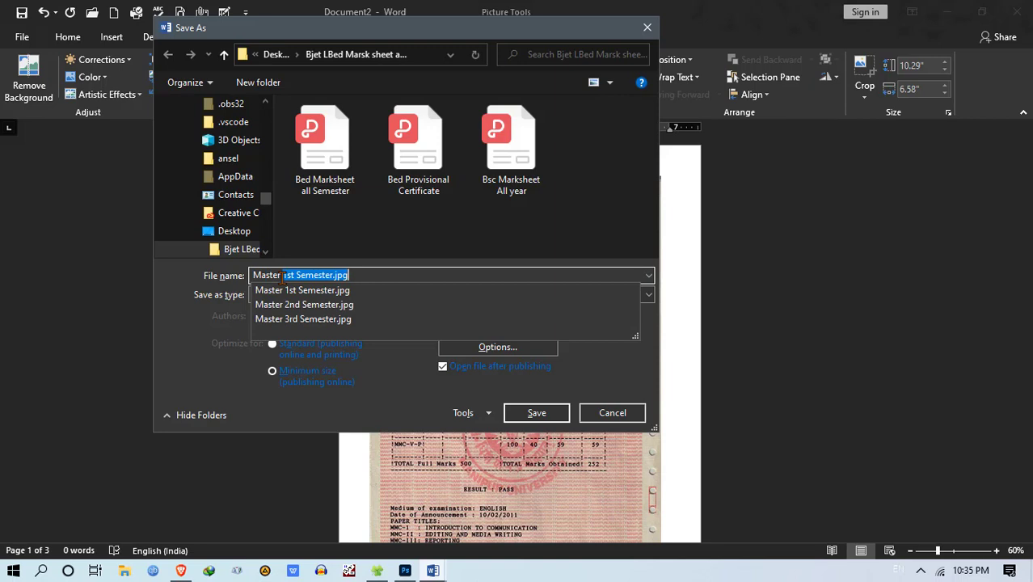
type(" Marksheet all")
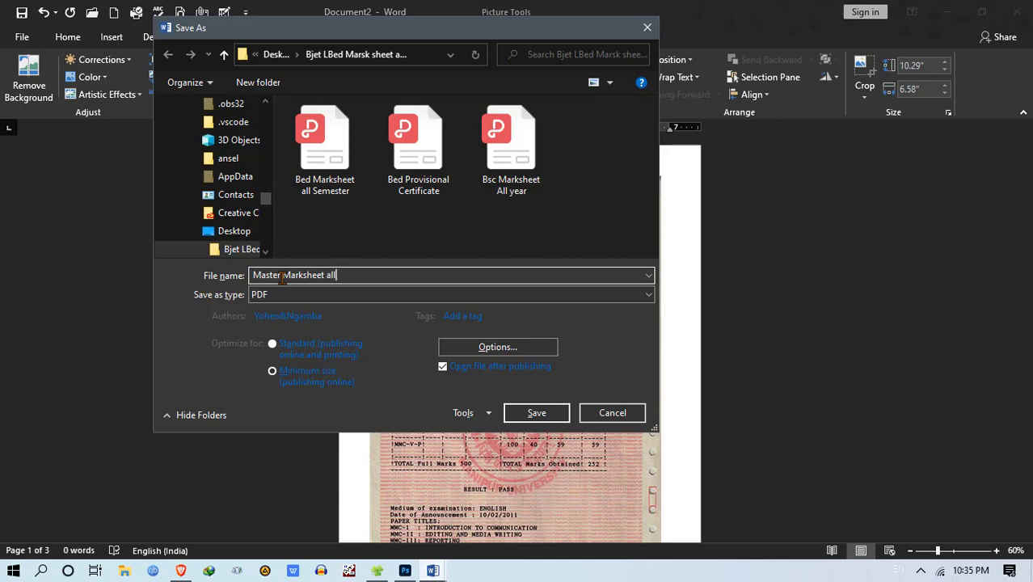
left_click(537, 414)
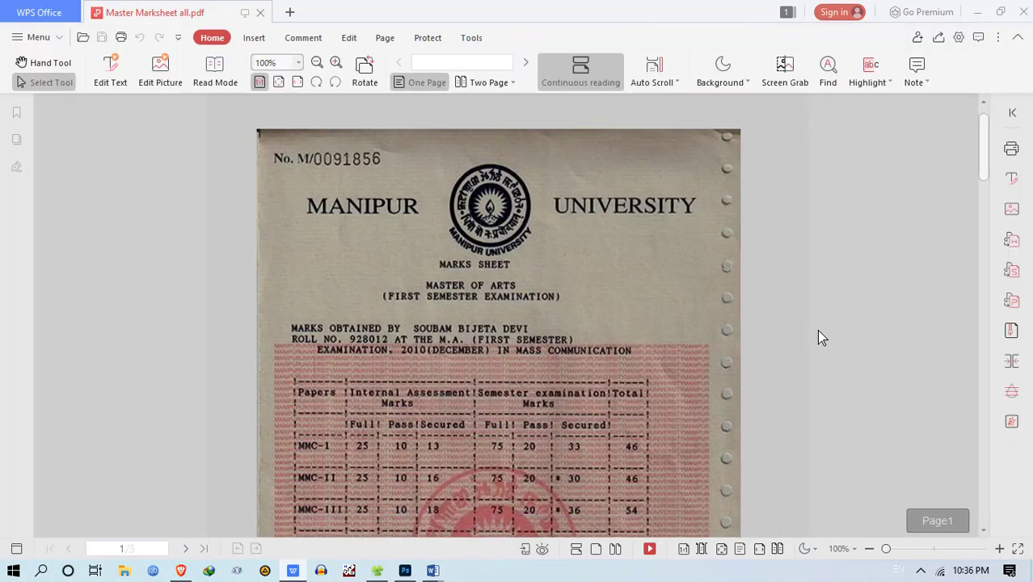
Step: Look through the exported Master marksheet PDF, then close both it and Document2 without saving the document
scroll(816, 336, "down", 15)
scroll(816, 338, "down", 10)
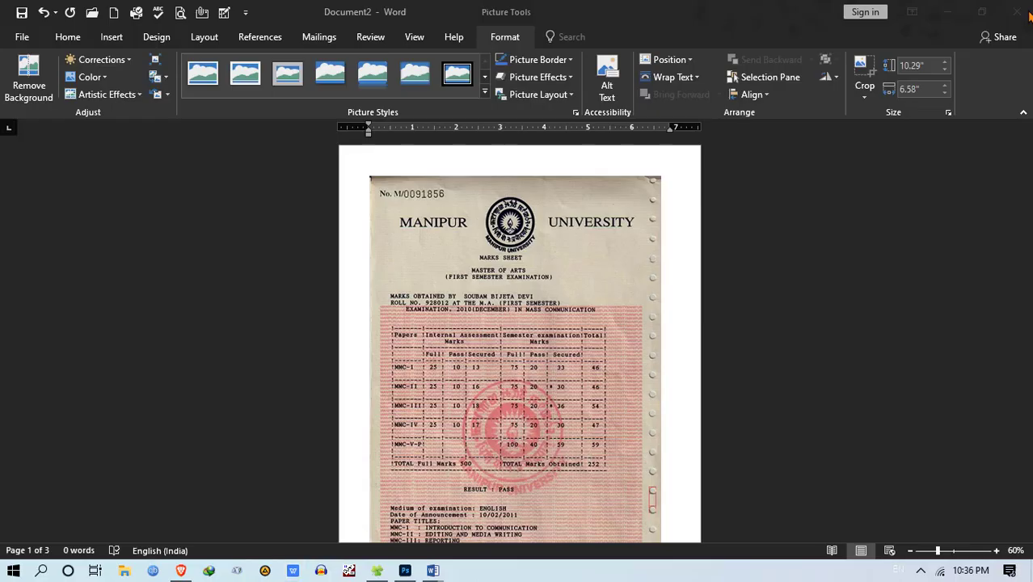
left_click(1023, 12)
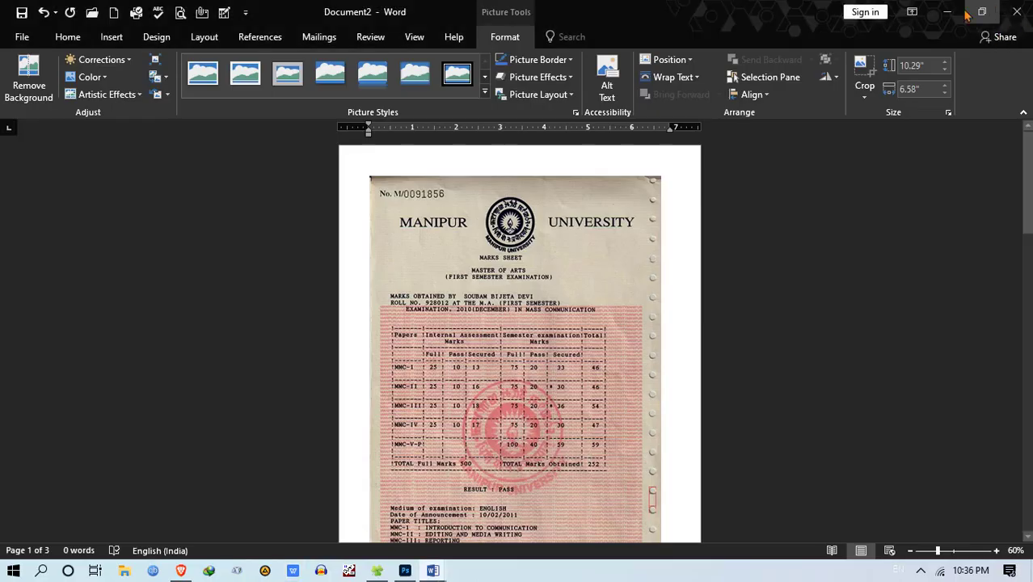
left_click(1018, 12)
left_click(518, 304)
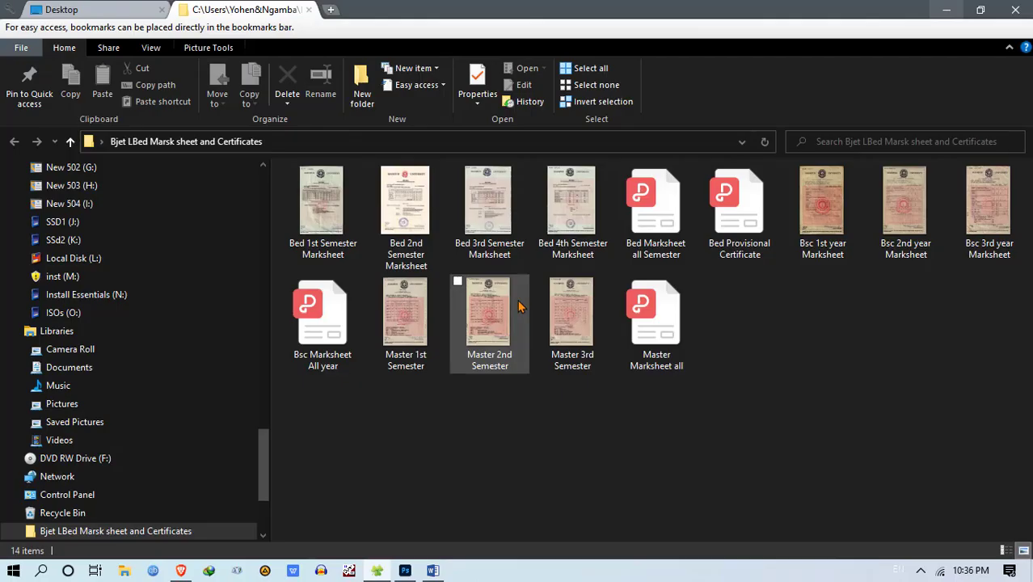
Step: Check the file size of the "Master Marksheet all" PDF in the folder, then select the "Bsc Marksheet All year" PDF
right_click(658, 321)
left_click(700, 548)
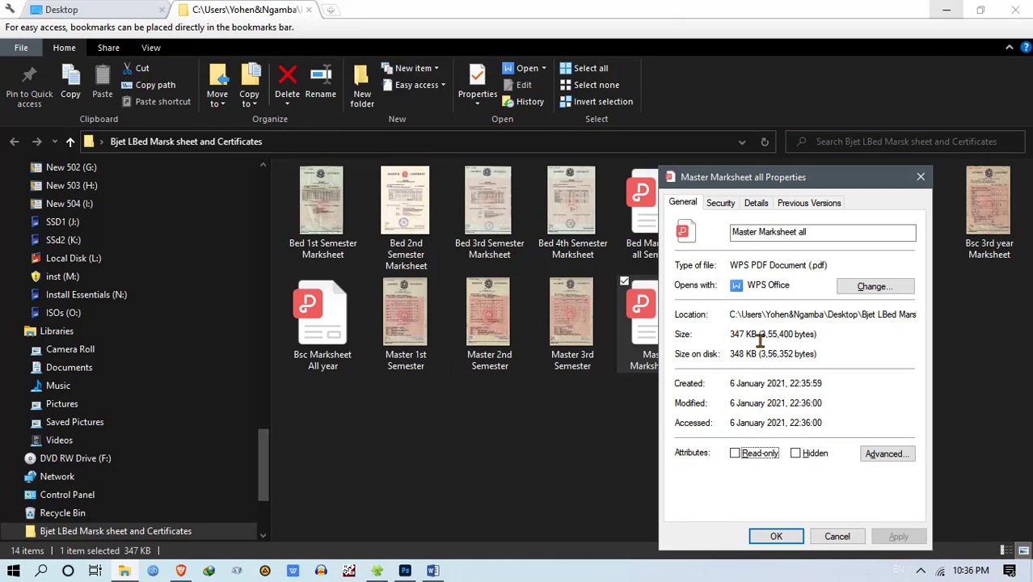
left_click(837, 536)
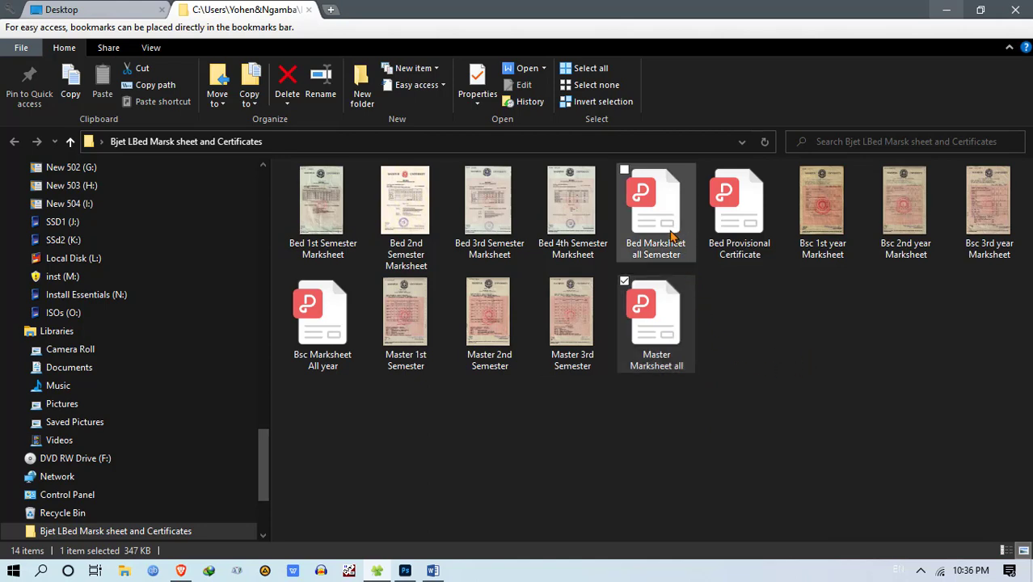
left_click(331, 319)
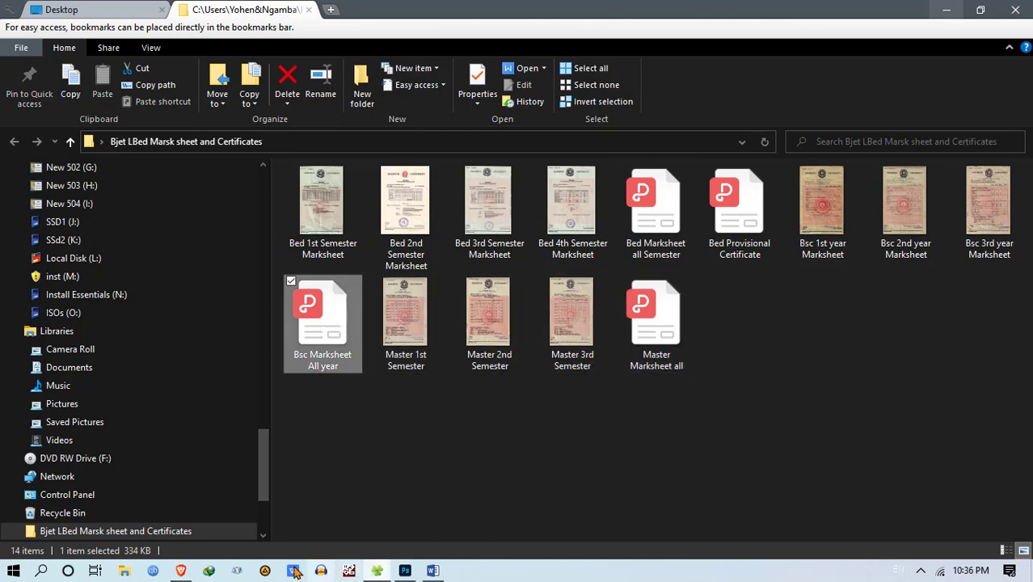
Step: Switch to the form instructions in Word and check the recommended dimensions for the candidate's photo and signature
left_click(432, 571)
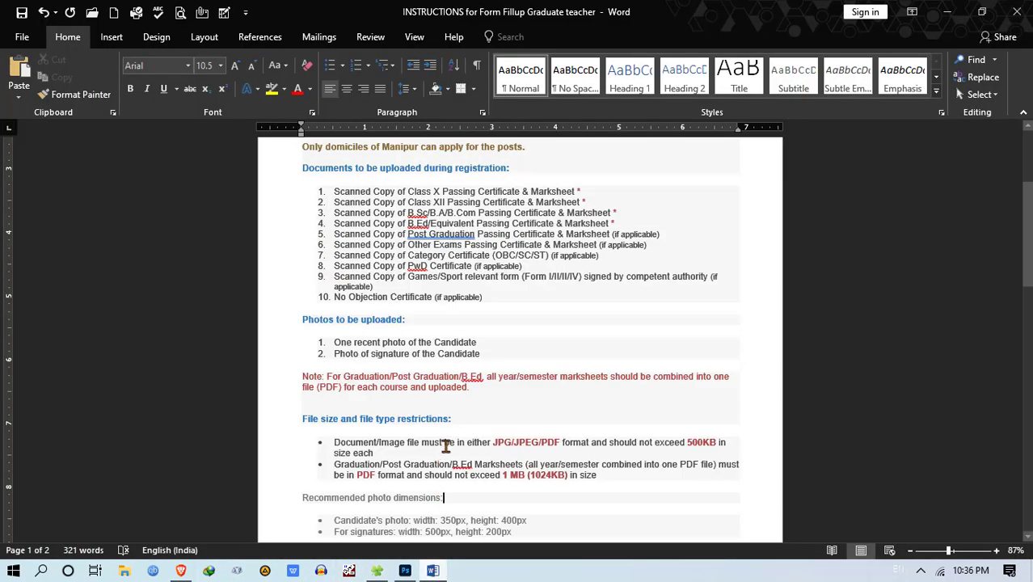
scroll(478, 441, "down", 2)
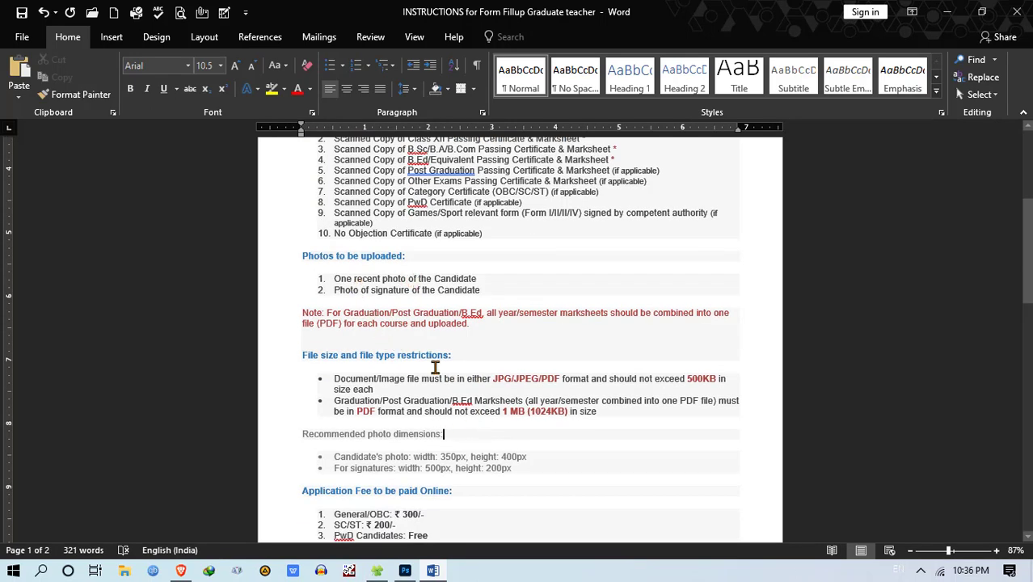
scroll(434, 461, "down", 1)
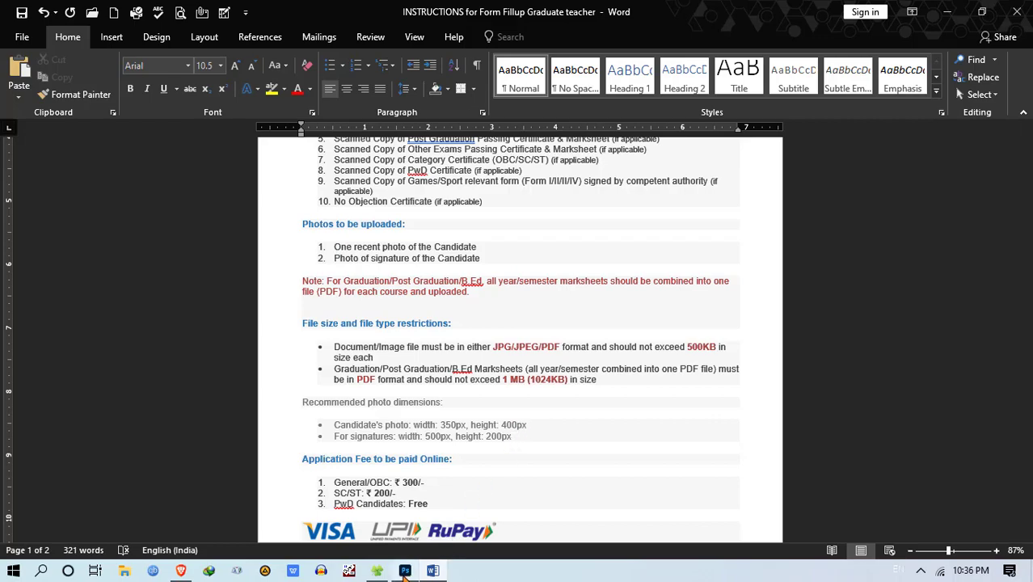
Step: Switch to Photoshop and create a new document 350 pixels wide and 400 pixels high at 72 pixels/inch
left_click(396, 489)
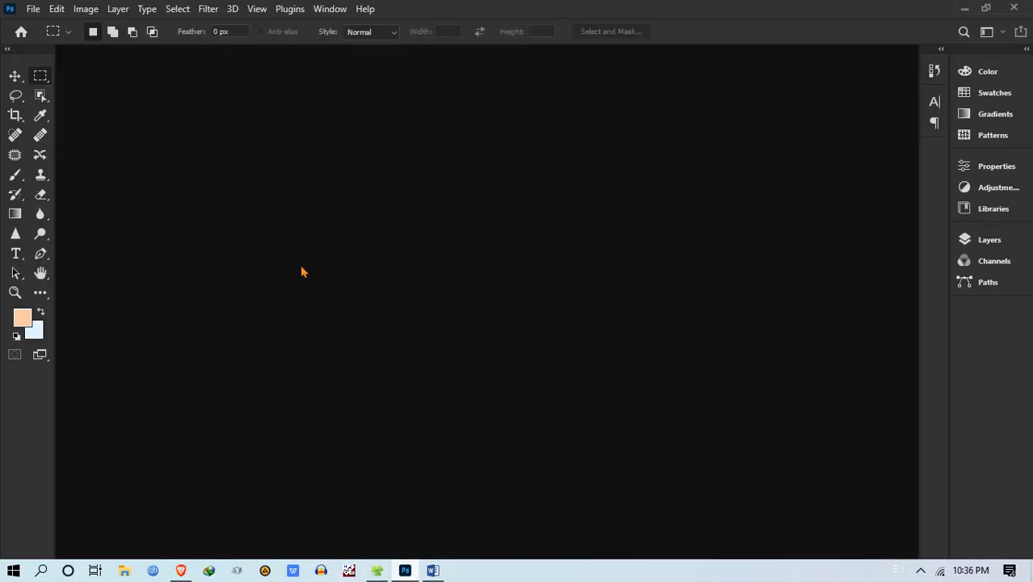
left_click(33, 8)
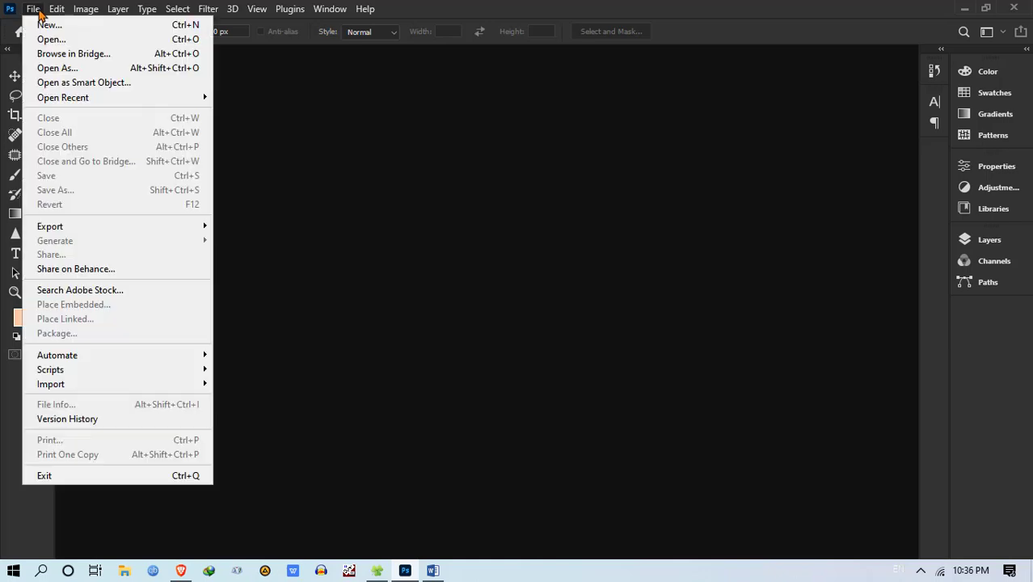
left_click(46, 22)
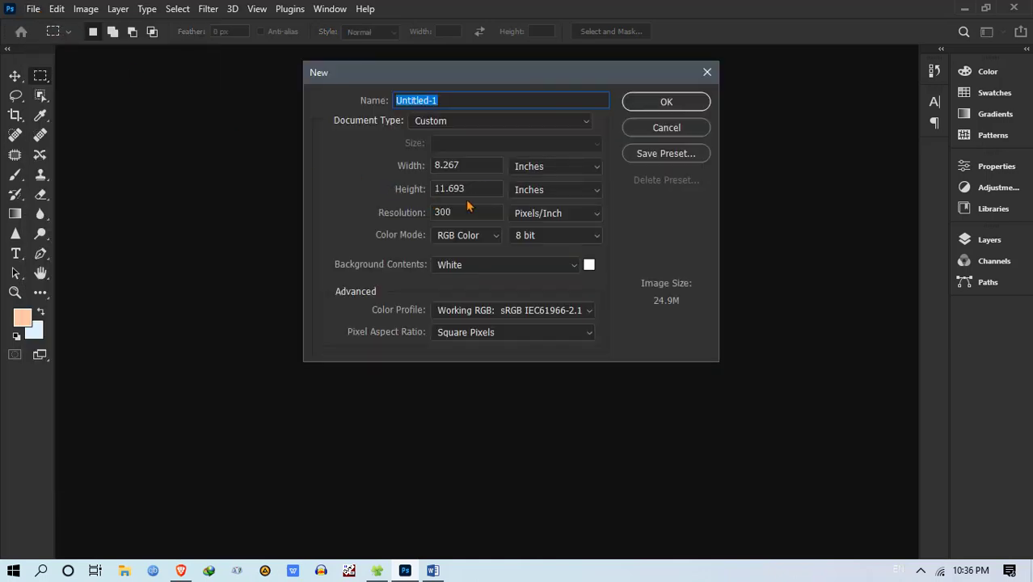
left_click(547, 173)
left_click(549, 179)
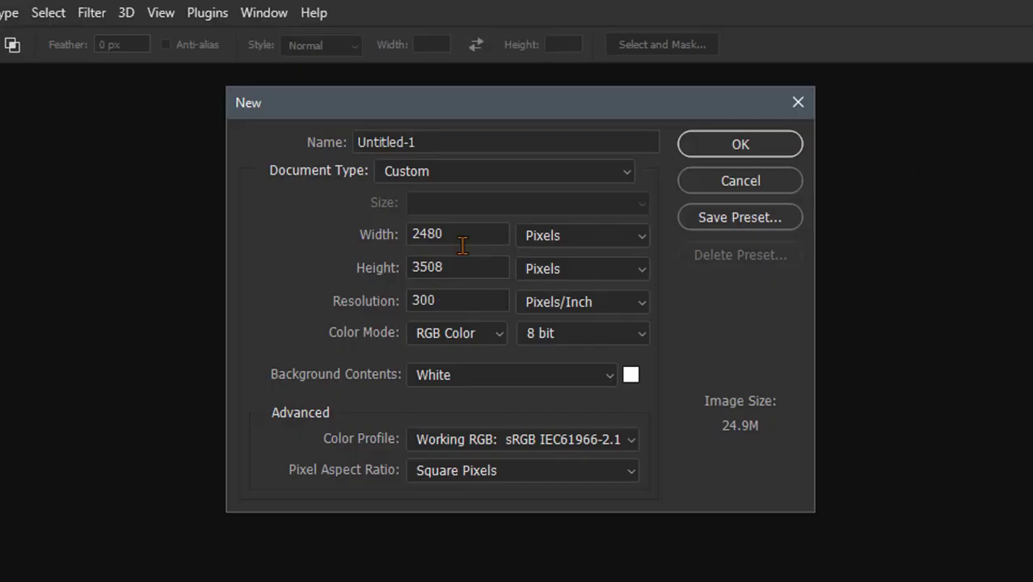
left_click_drag(461, 245, 292, 241)
type("350")
left_click_drag(450, 267, 348, 264)
left_click_drag(485, 268, 328, 271)
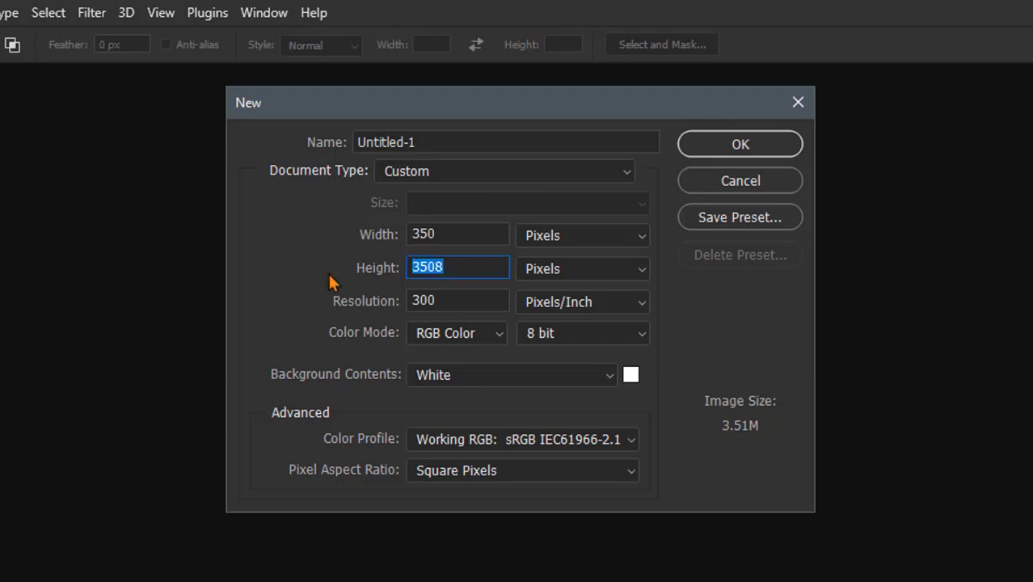
type("400")
left_click_drag(467, 300, 306, 309)
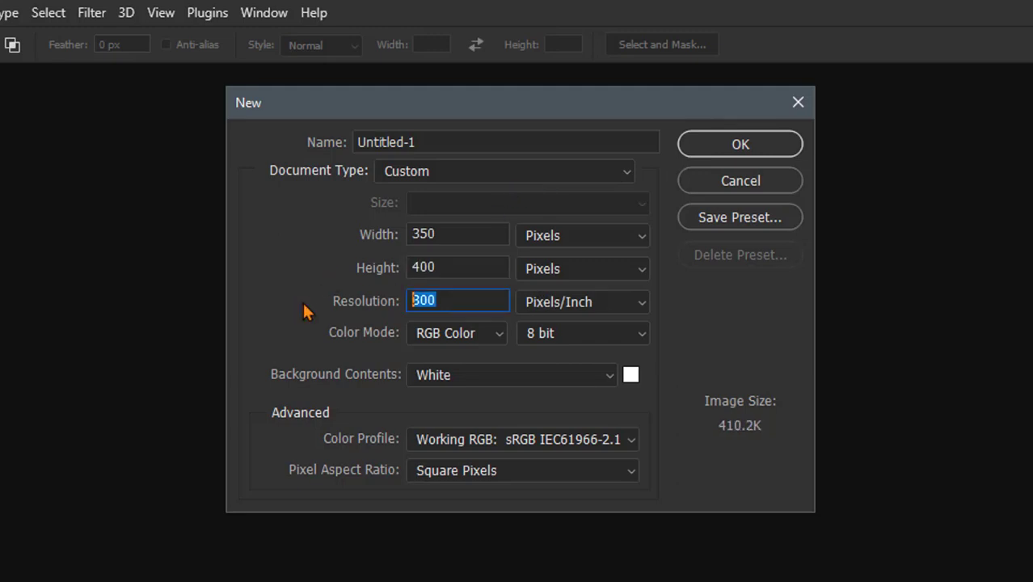
type("72")
left_click(738, 145)
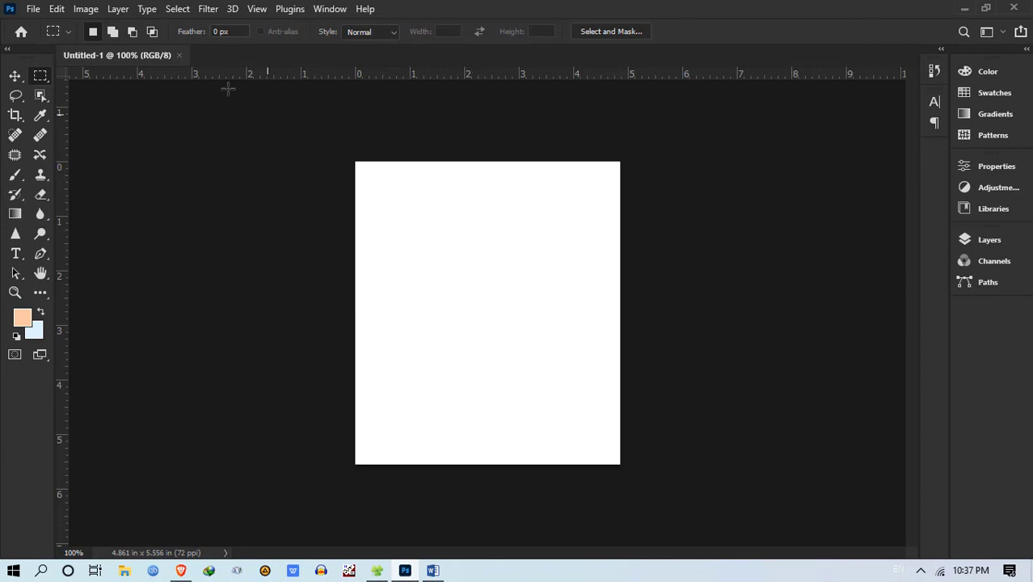
Step: Open the "Passport" photo from the "others\bjt cerfc\Ready Docs" folder on Local Disk (P:)
left_click(37, 10)
left_click(50, 39)
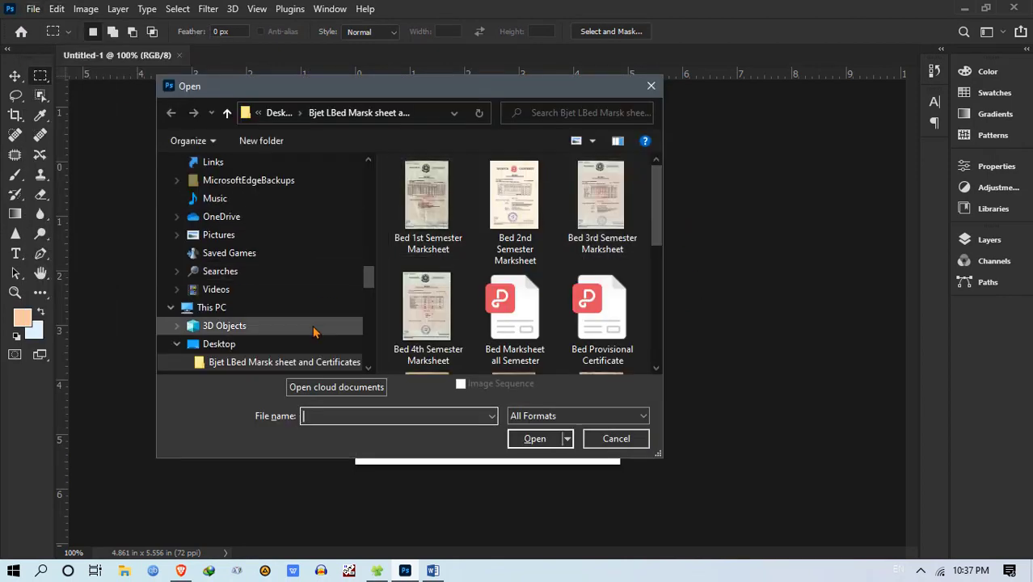
left_click(211, 308)
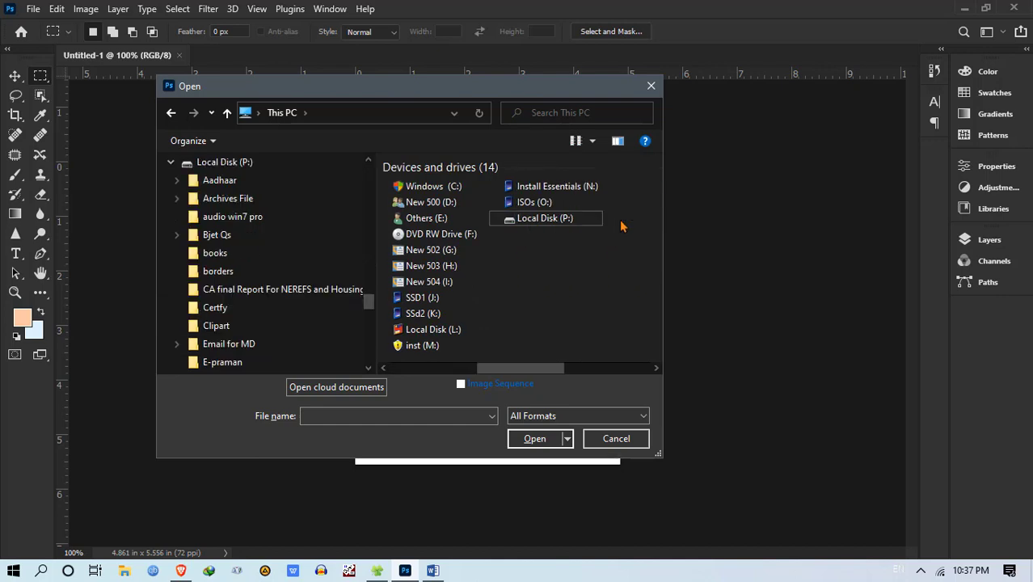
double_click(533, 218)
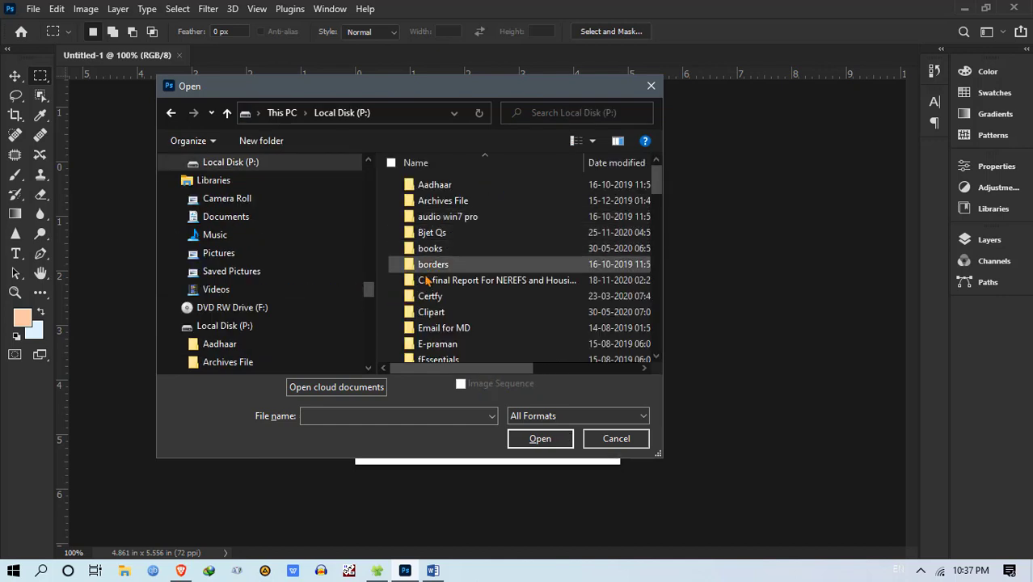
scroll(441, 332, "down", 2)
scroll(439, 311, "up", 2)
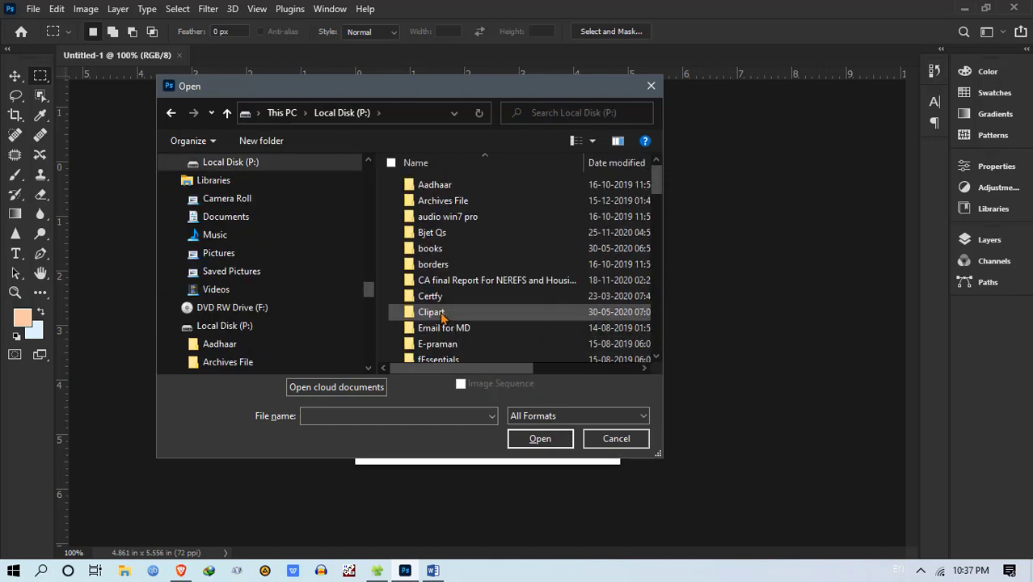
scroll(441, 299, "down", 4)
scroll(442, 301, "down", 2)
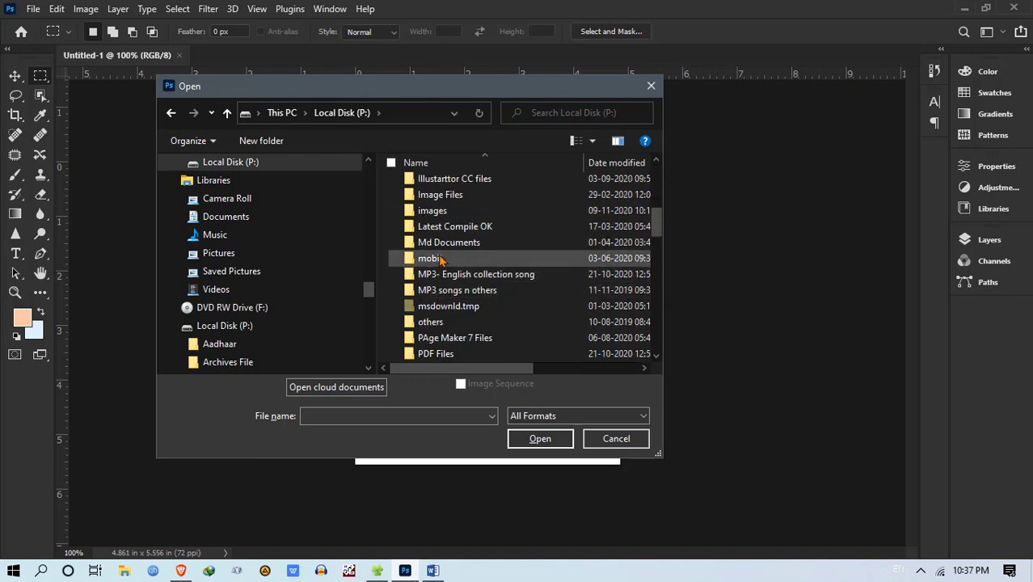
double_click(431, 322)
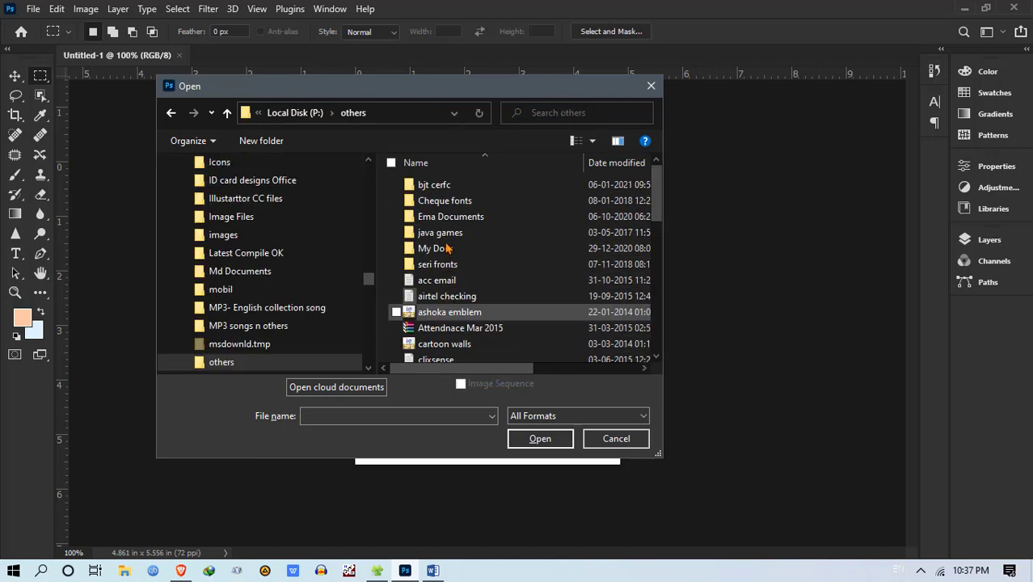
double_click(437, 179)
left_click_drag(658, 213, 667, 360)
double_click(507, 210)
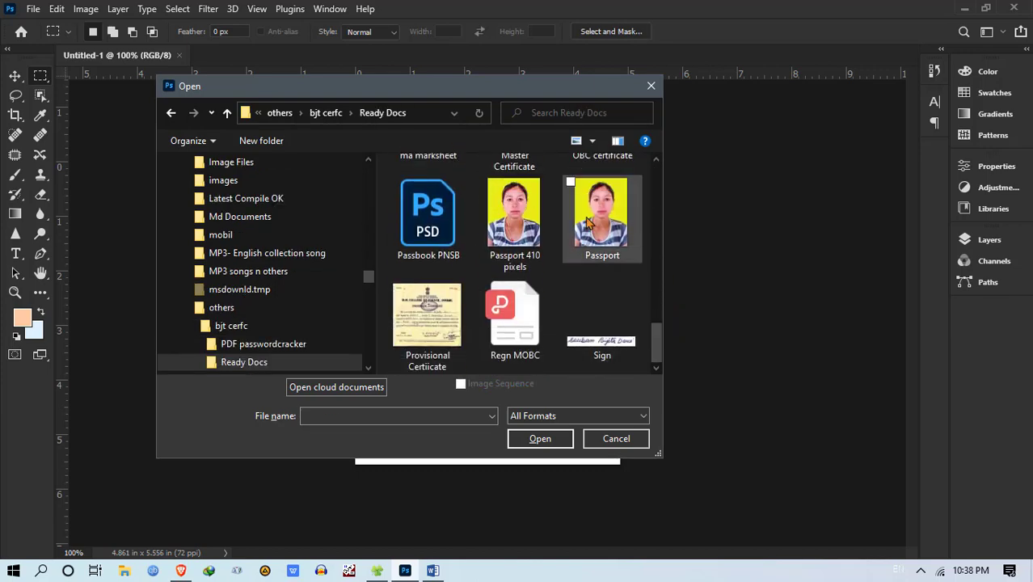
left_click(603, 215)
left_click(540, 440)
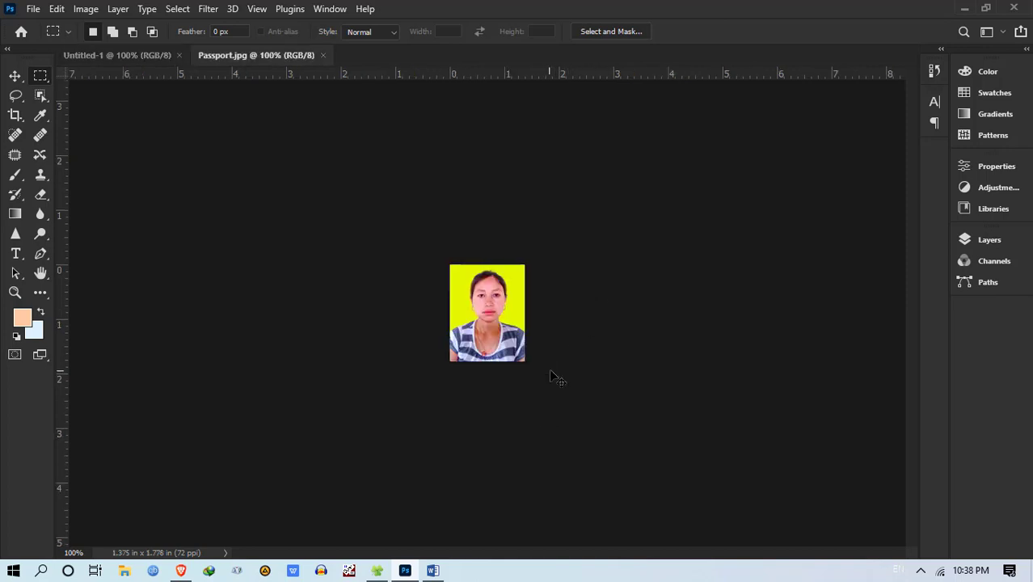
Step: Convert the passport photo's locked background into a normal layer and paste a copy of the whole photo into Untitled-1
left_click(1003, 241)
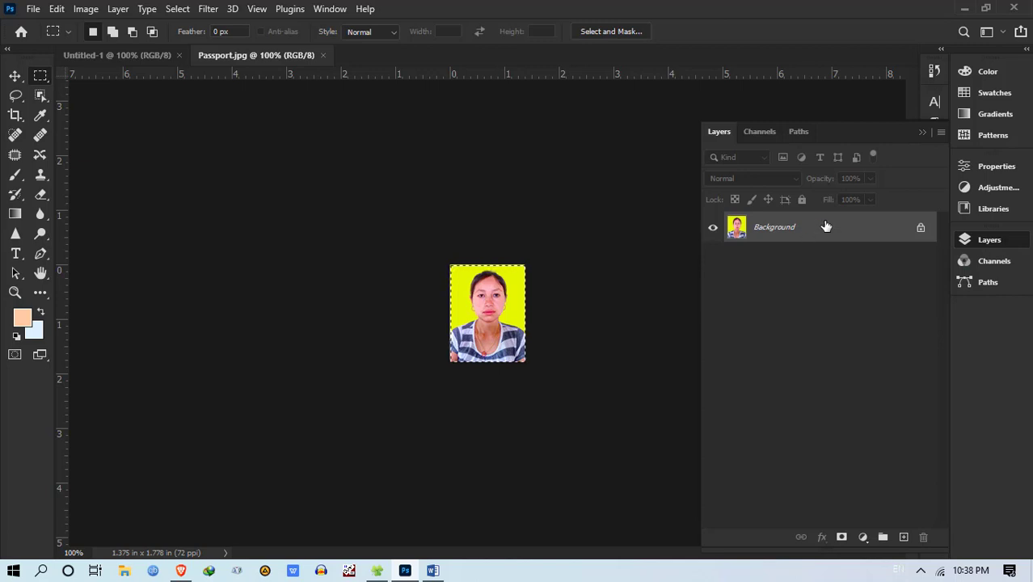
double_click(825, 228)
left_click(639, 164)
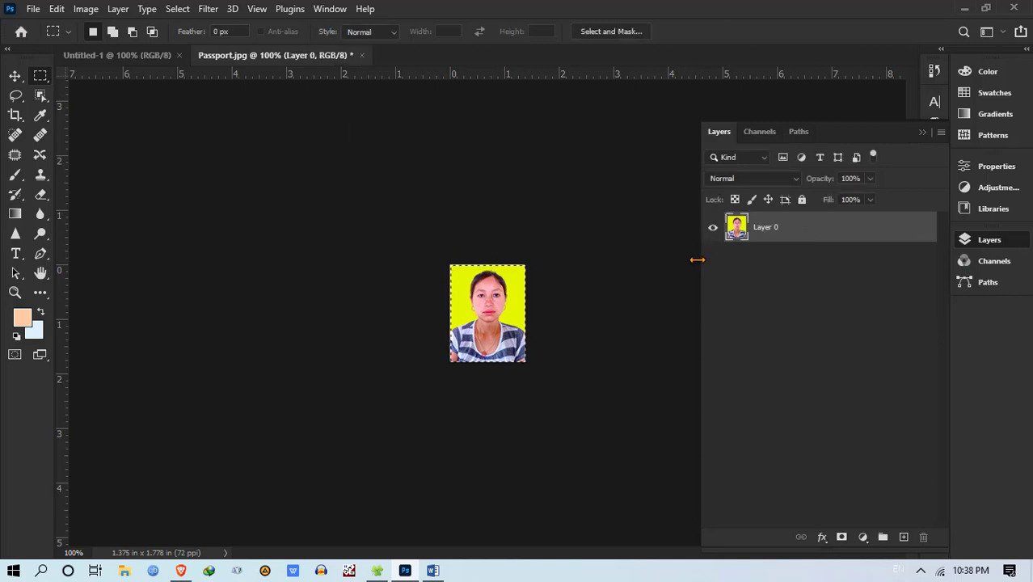
left_click(964, 242)
left_click(131, 56)
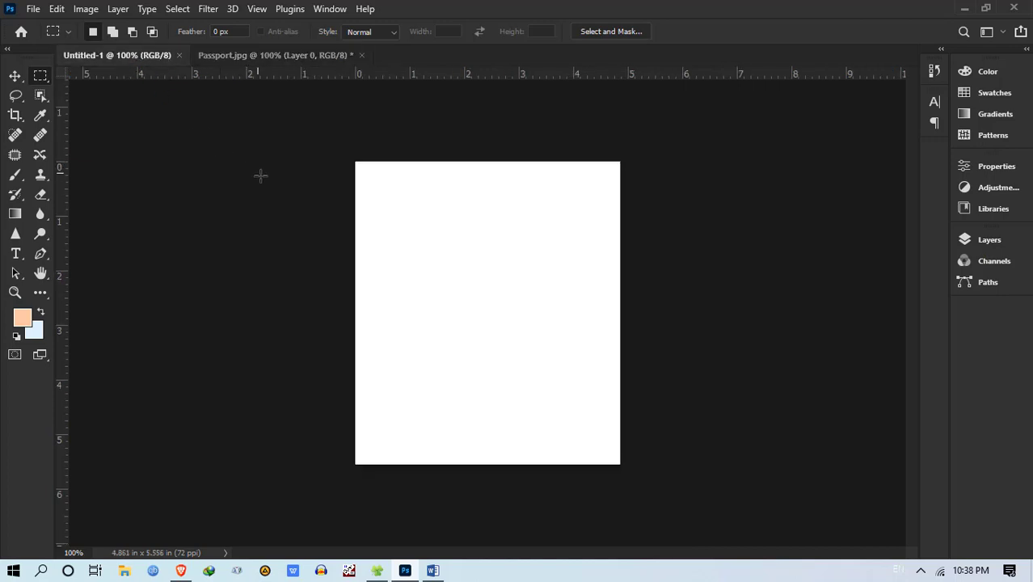
key("ctrl+v")
Step: Scale the pasted photo proportionally to about 355% and position it so it fills the whole canvas
key("ctrl+t")
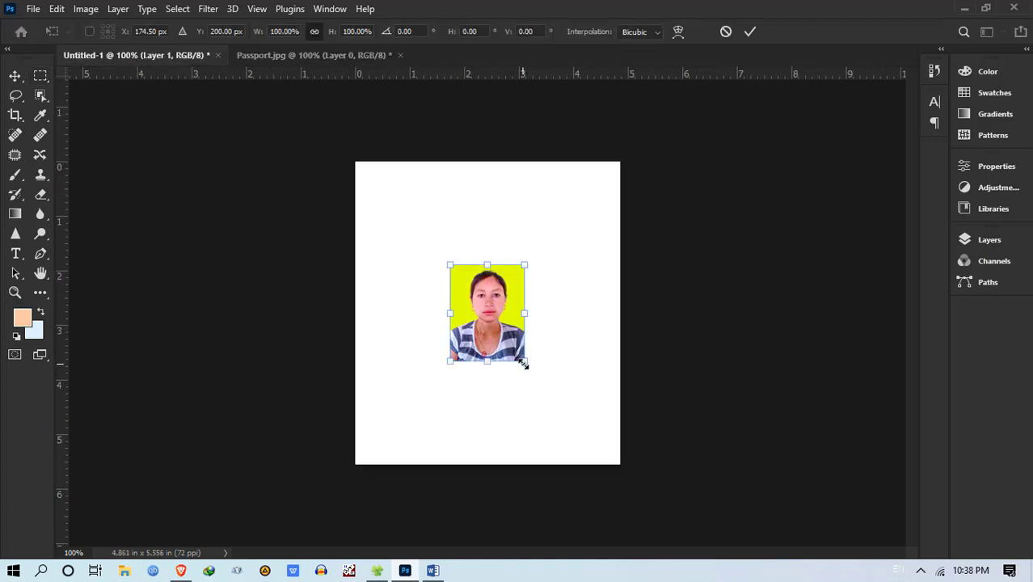
left_click_drag(524, 364, 597, 450)
left_click_drag(460, 303, 366, 201)
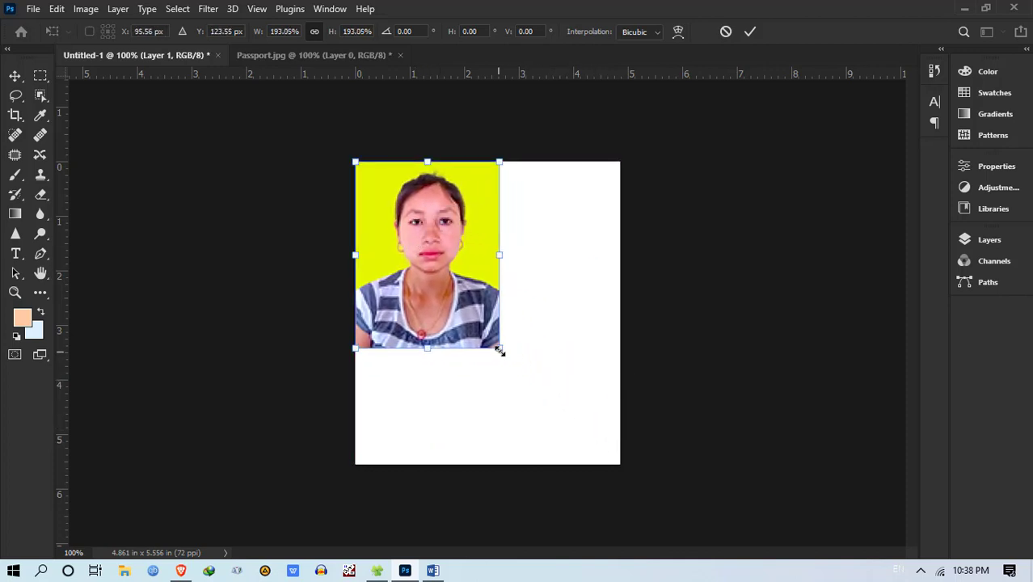
left_click_drag(499, 350, 632, 409)
mouse_move(495, 322)
left_mouse_down()
mouse_move(510, 332)
mouse_move(505, 317)
left_mouse_up()
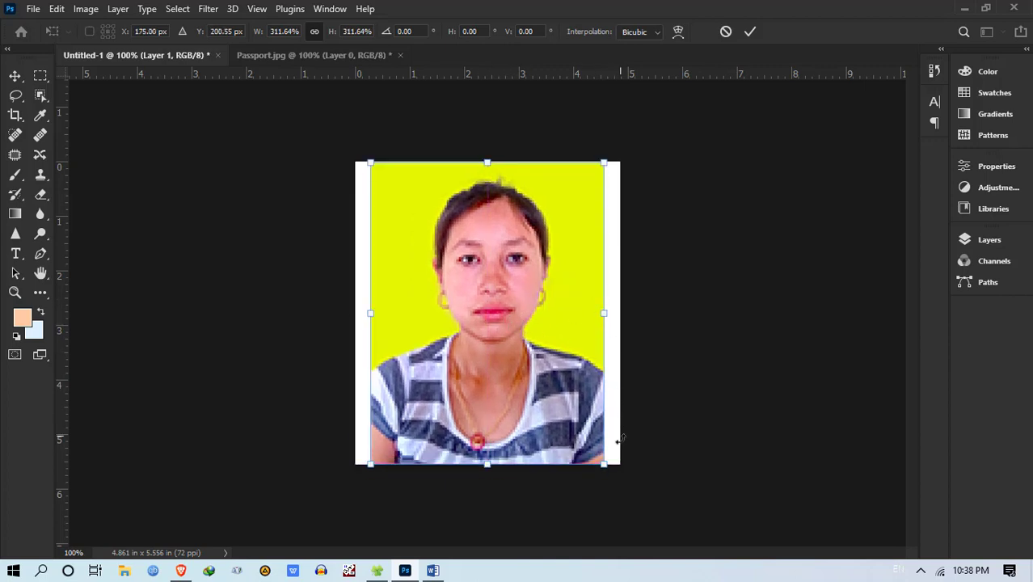
left_click_drag(602, 461, 642, 510)
left_click_drag(537, 401, 522, 399)
left_click_drag(628, 515, 620, 505)
left_click_drag(557, 405, 558, 385)
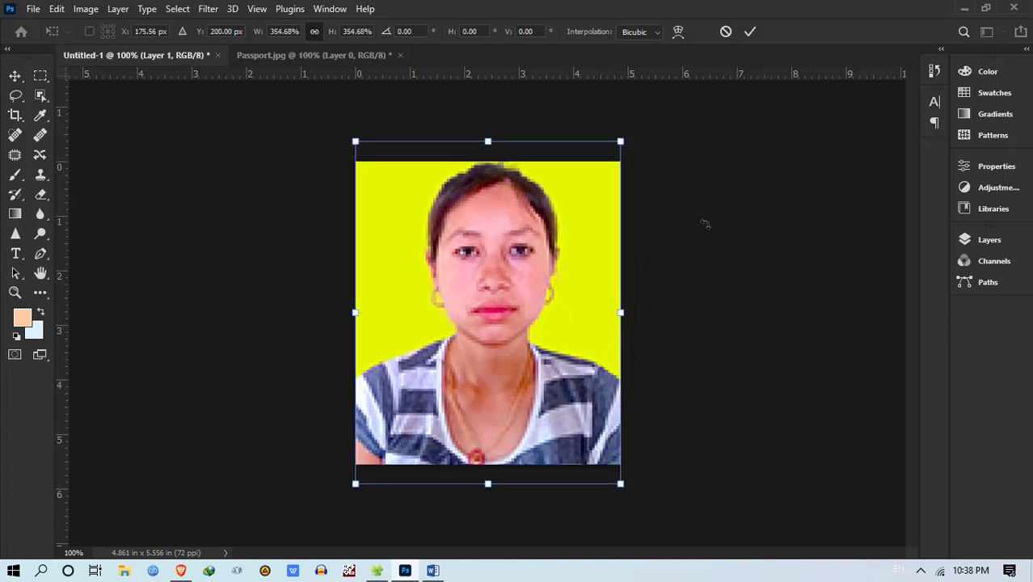
left_click(749, 32)
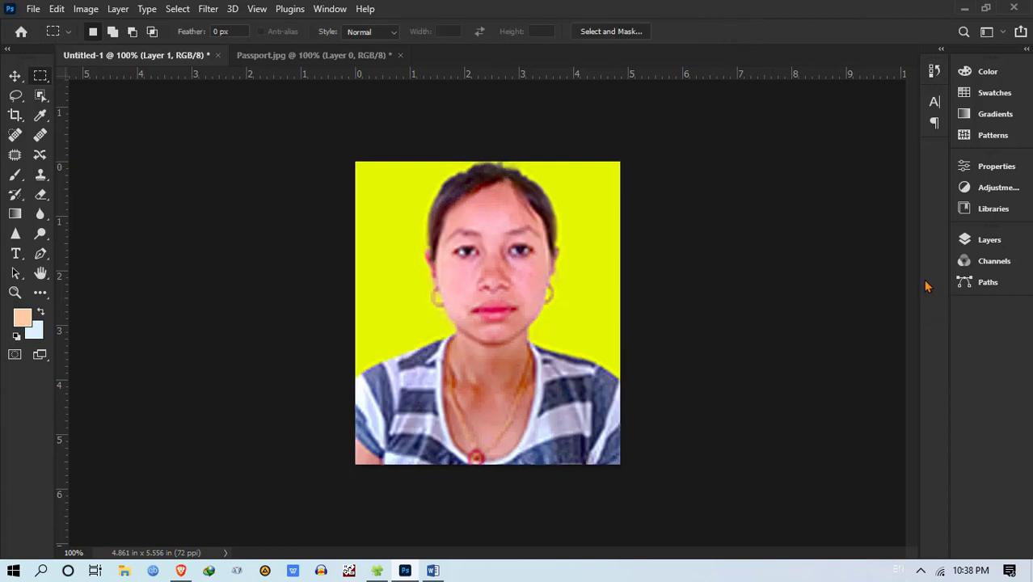
Step: Select the whole canvas and crop the image to it
key("ctrl+a")
left_click(86, 9)
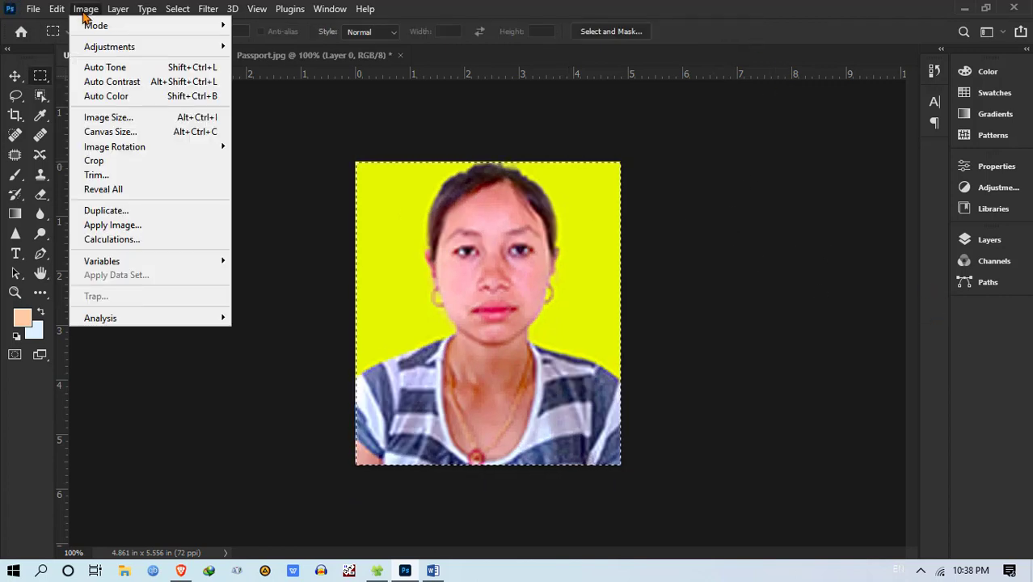
left_click(121, 160)
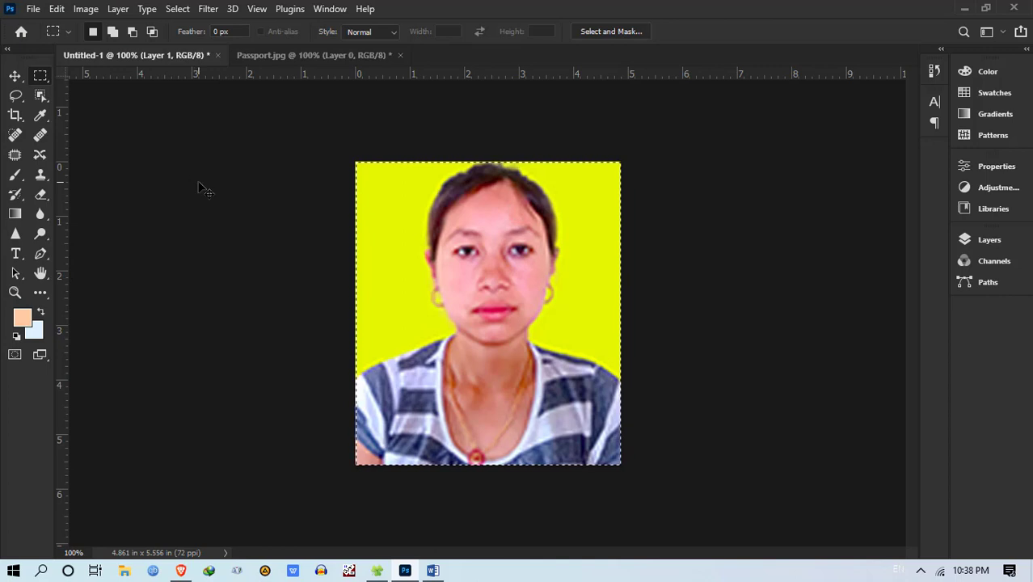
Step: Save the cropped photo as a JPEG named "Passport 350n 400pexels" in the Desktop folder "Bjet LBed Marsk sheet and Certificates"
left_click(33, 11)
left_click(109, 191)
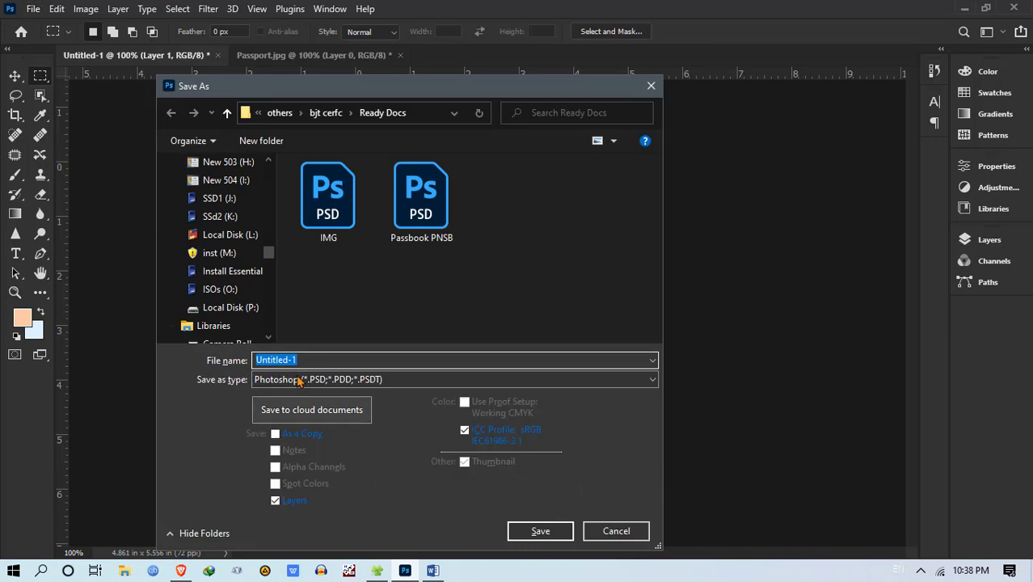
left_click(299, 379)
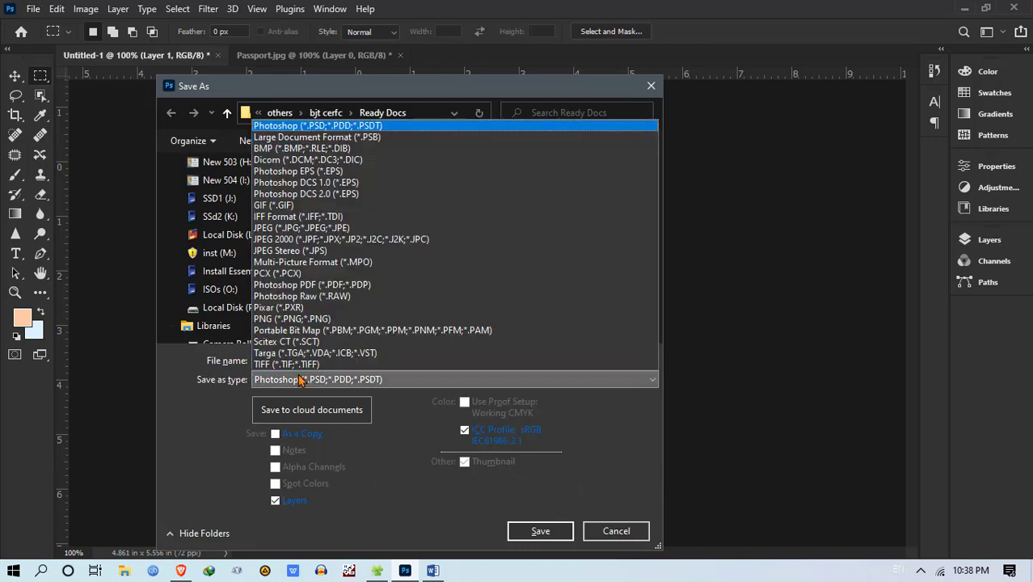
left_click(301, 229)
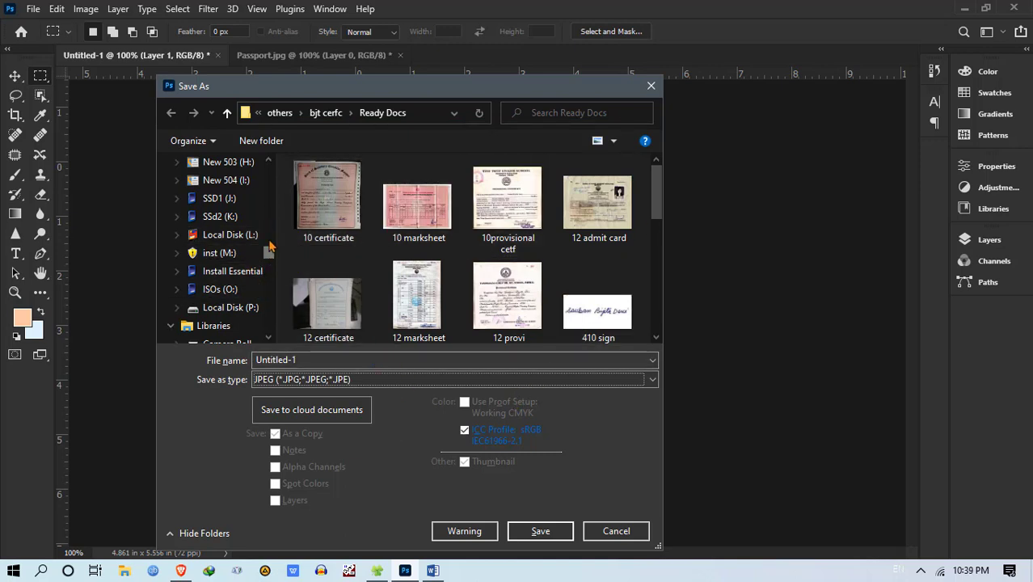
scroll(270, 245, "up", 10)
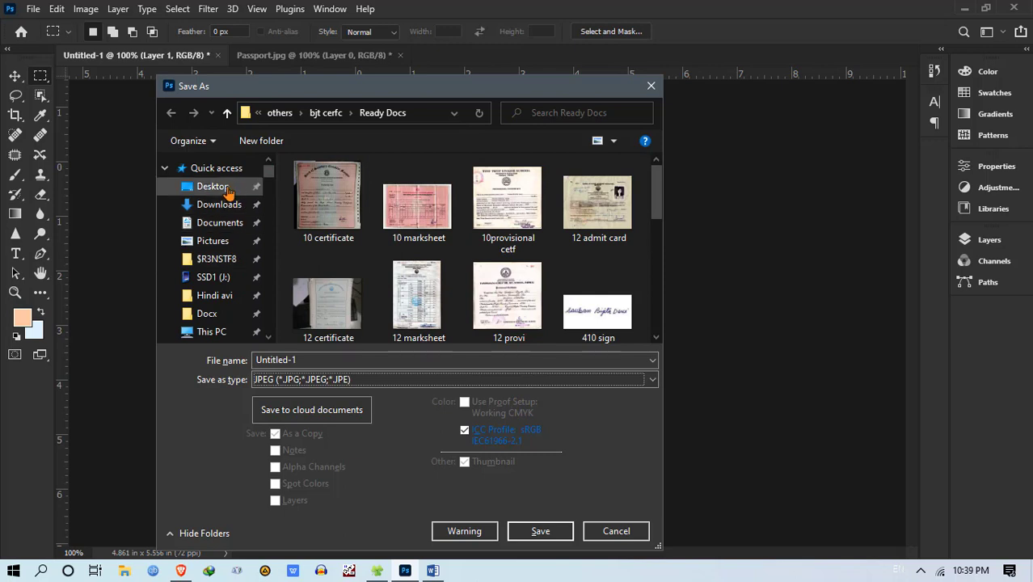
left_click(212, 187)
double_click(380, 162)
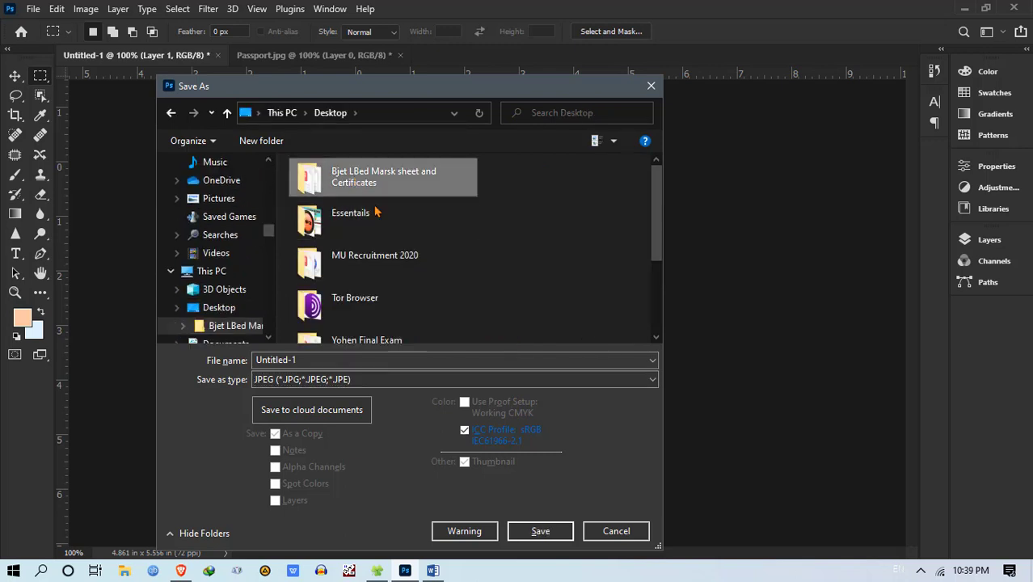
double_click(312, 360)
type("Pas")
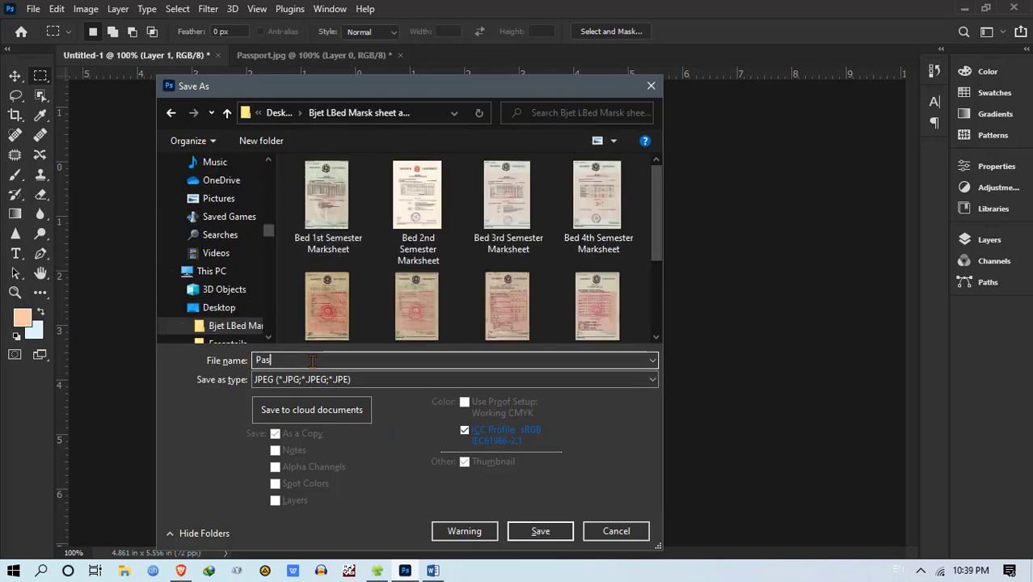
type("sport 350n 400pexels")
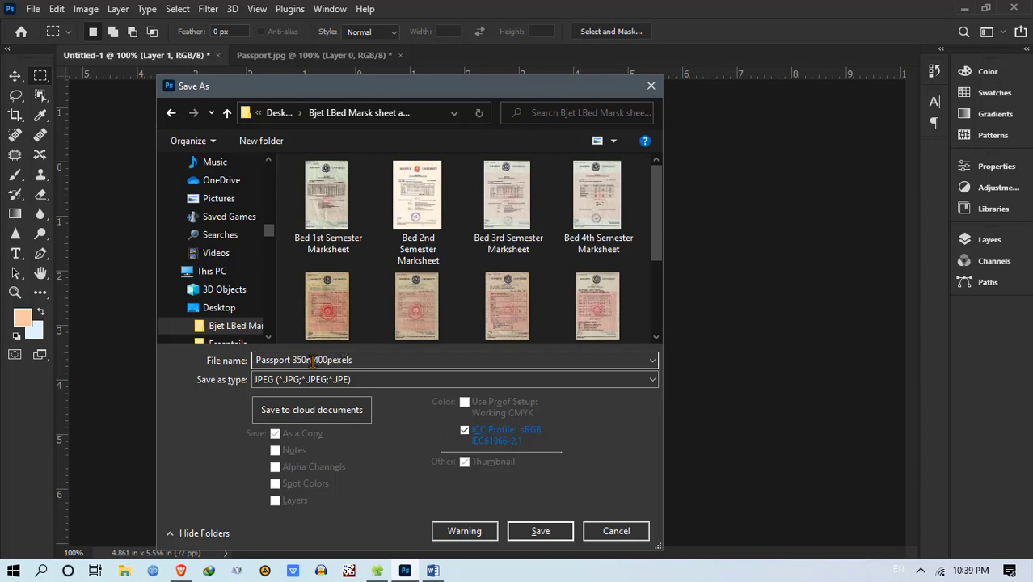
left_click(540, 533)
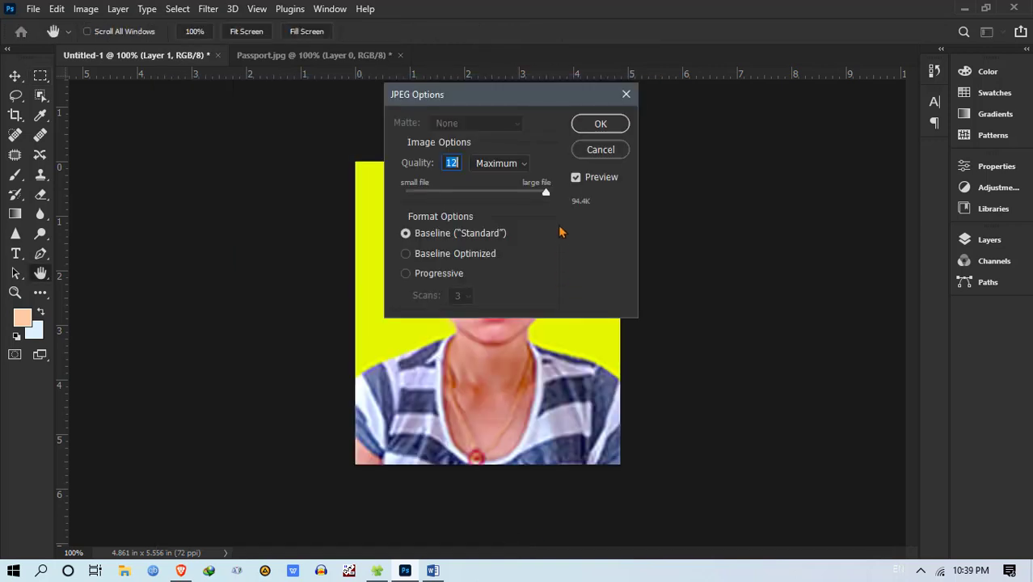
Step: Lower the JPEG quality to about 10, checking the Word instructions for the size limit, and finish the save
mouse_move(545, 194)
left_mouse_down()
mouse_move(488, 197)
mouse_move(525, 198)
left_mouse_up()
left_click(433, 571)
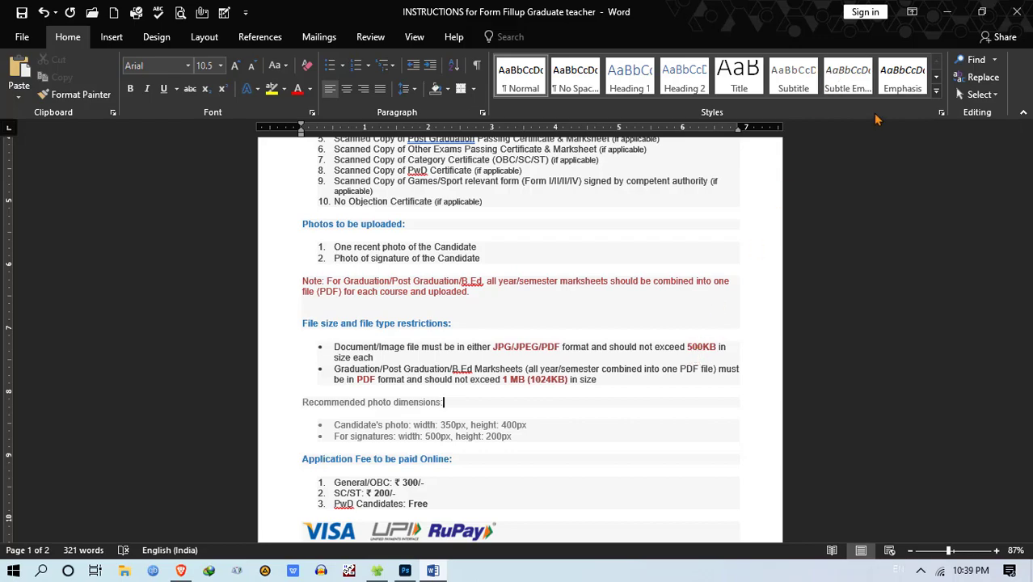
left_click(947, 13)
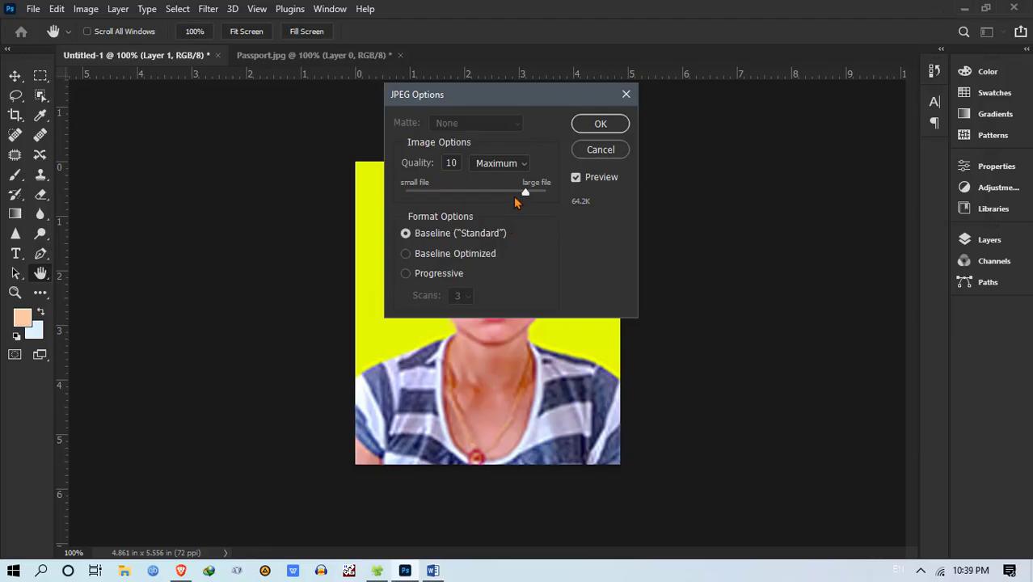
left_click_drag(526, 197, 524, 196)
left_click(600, 125)
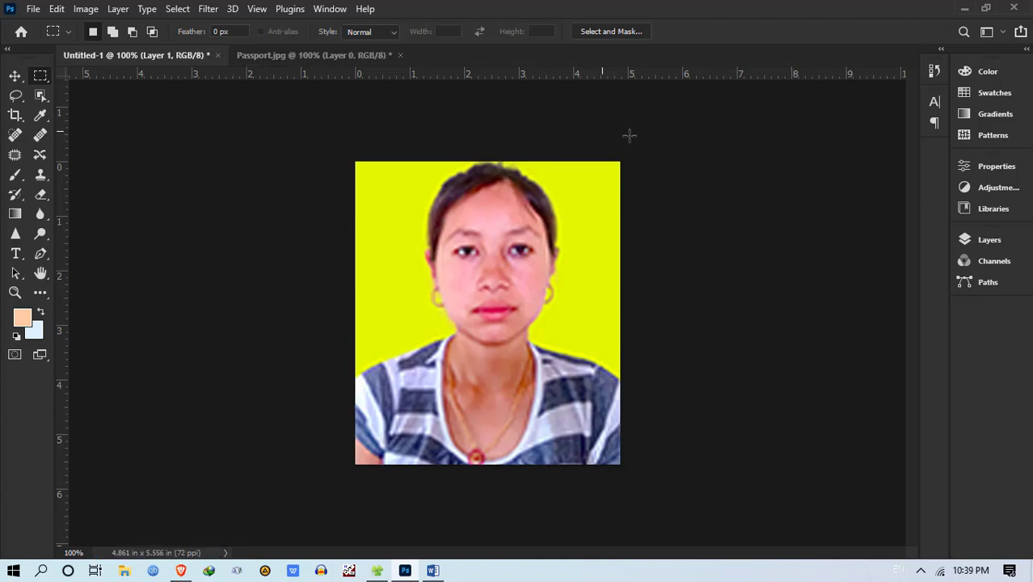
Step: Switch to the file manager and check the file size of "Passport 350n 400pexels" in its properties
left_click(965, 7)
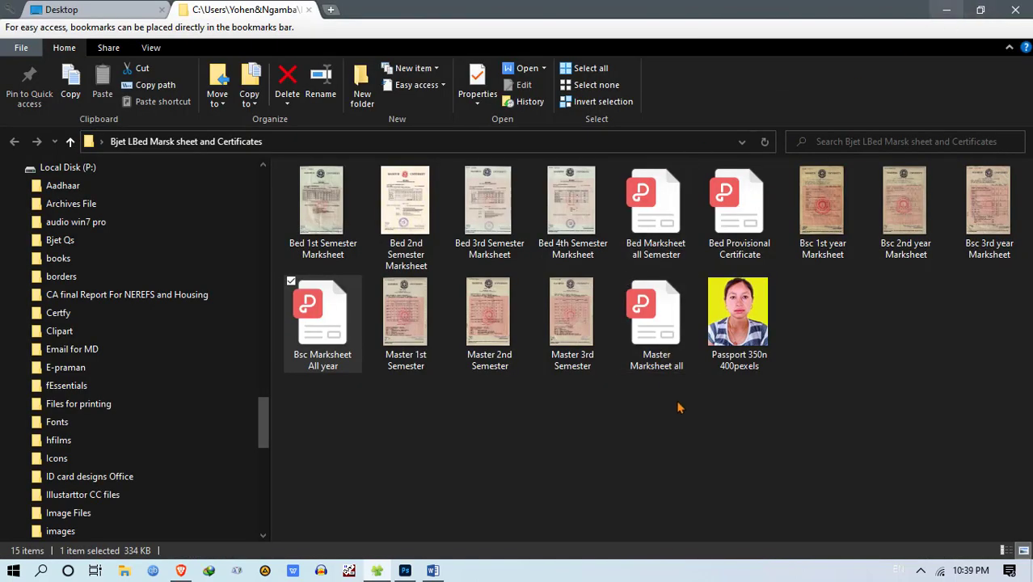
right_click(726, 366)
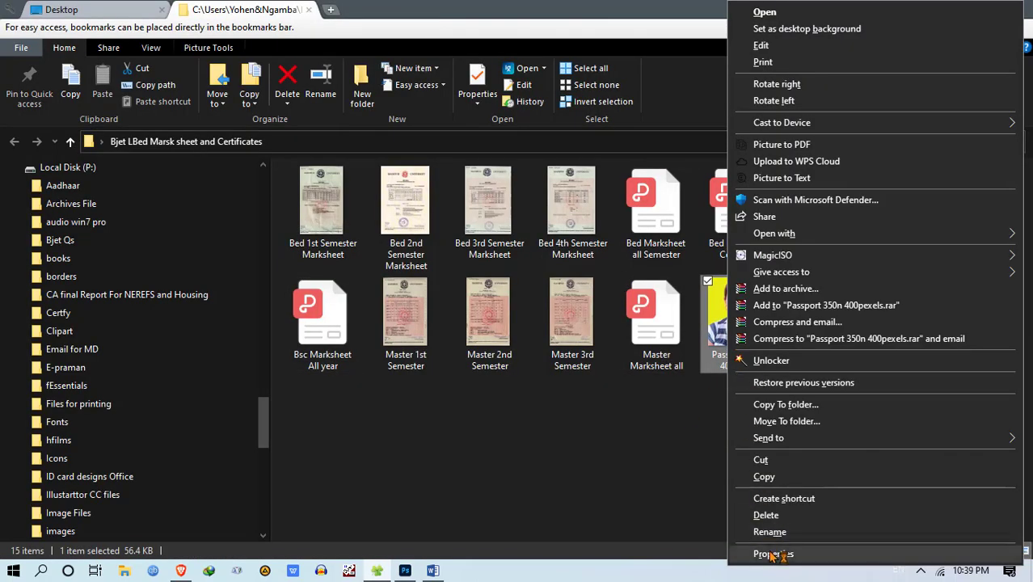
left_click(772, 554)
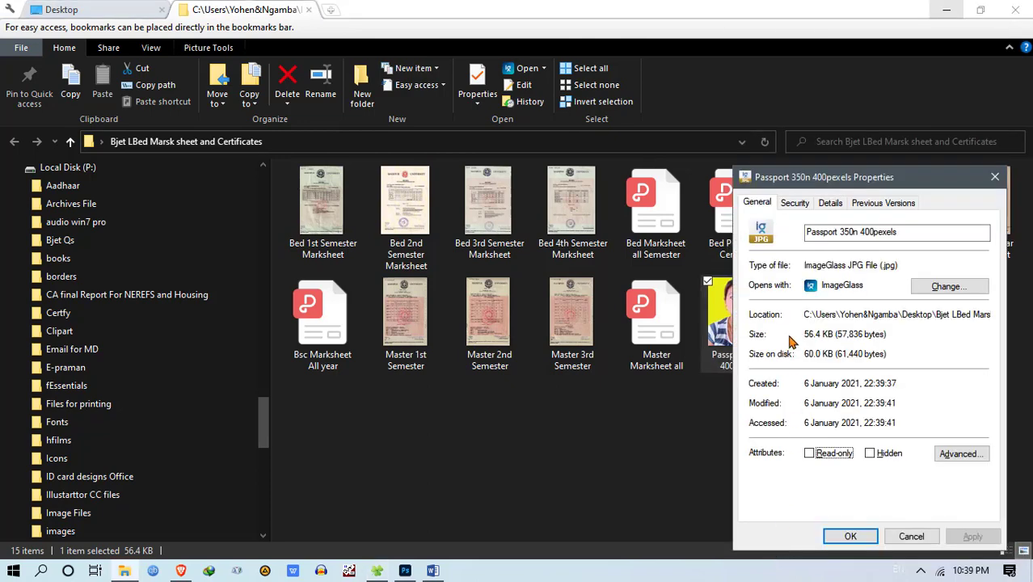
left_click_drag(811, 334, 825, 334)
left_click(839, 334)
Step: Compare the photo's file size with the image size limit in the Word instructions, and close the file's properties
left_click(434, 571)
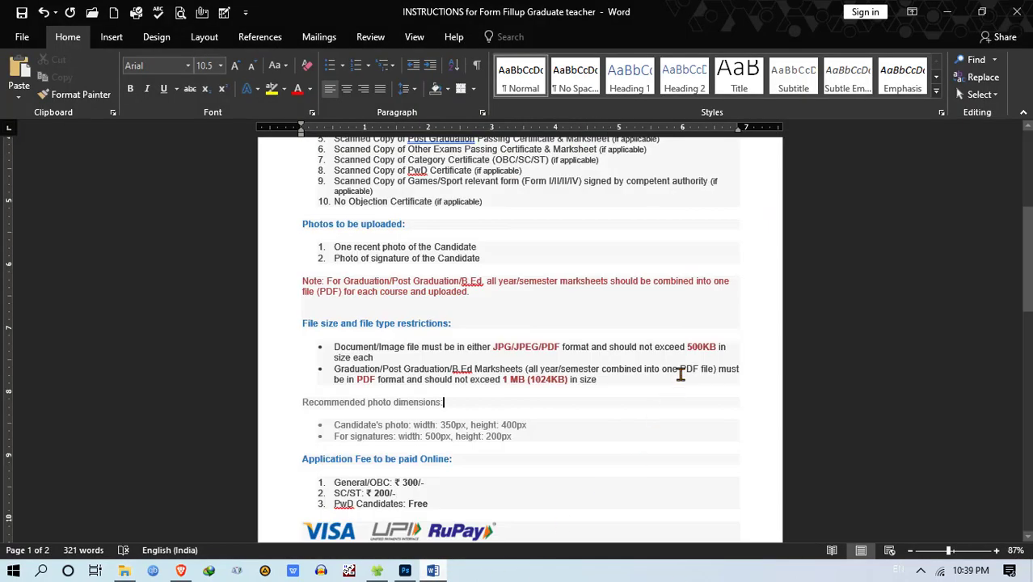
left_click_drag(687, 346, 719, 346)
left_click(477, 247)
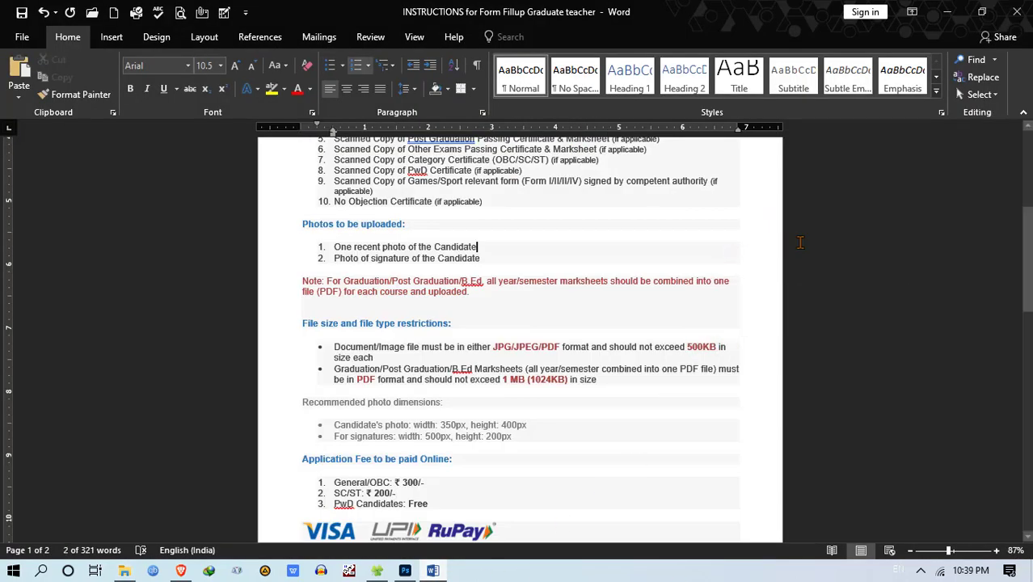
left_click(947, 12)
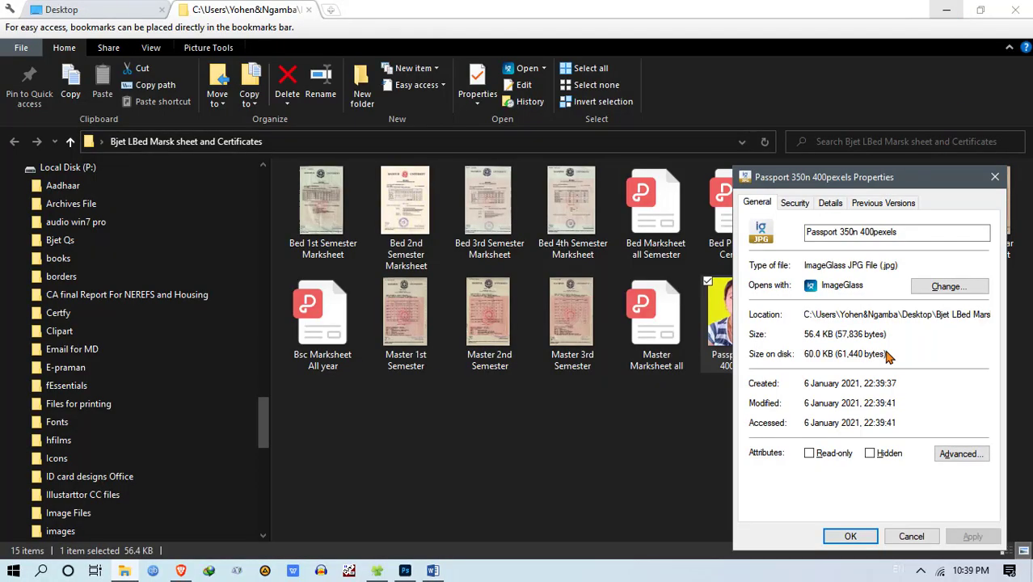
left_click(911, 537)
left_click(679, 510)
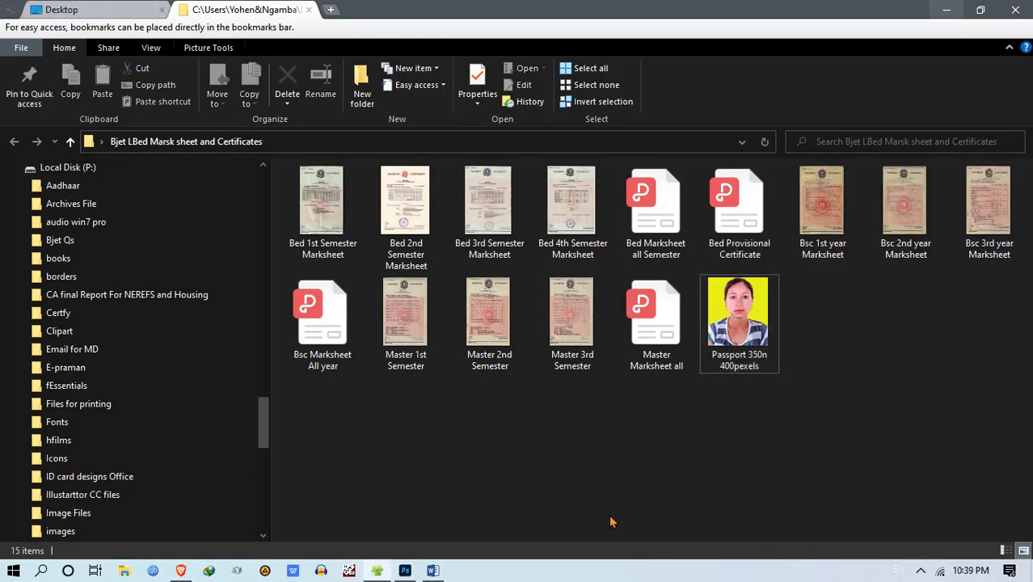
Step: Return to Photoshop and close both Untitled-1 and Passport.jpg without saving changes
left_click(405, 571)
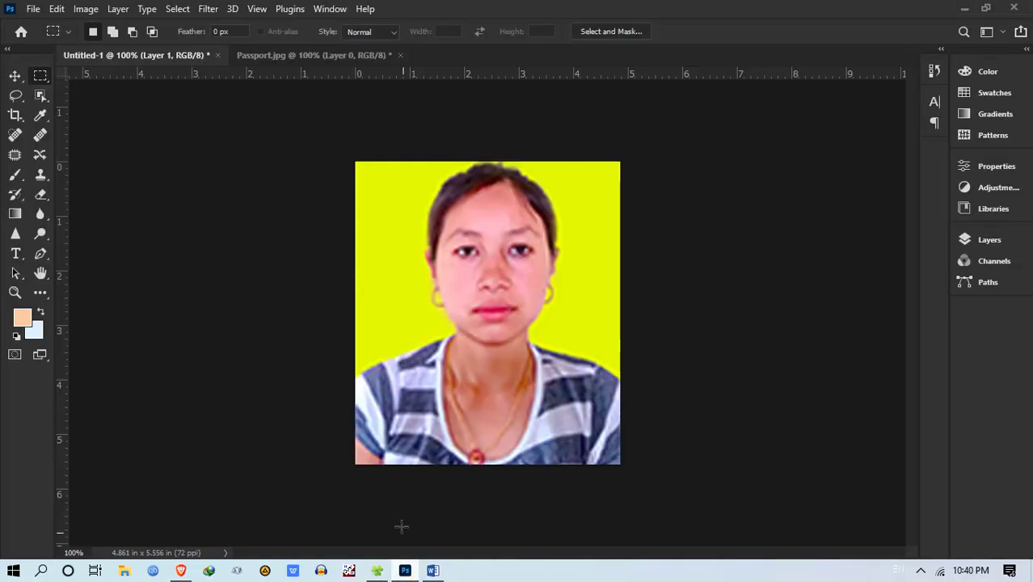
left_click(217, 55)
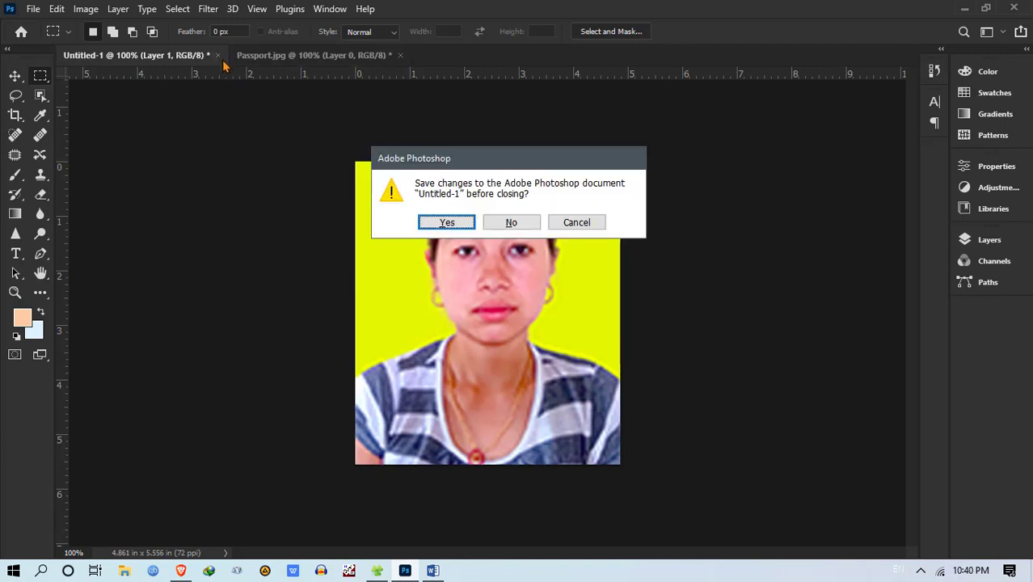
left_click(511, 223)
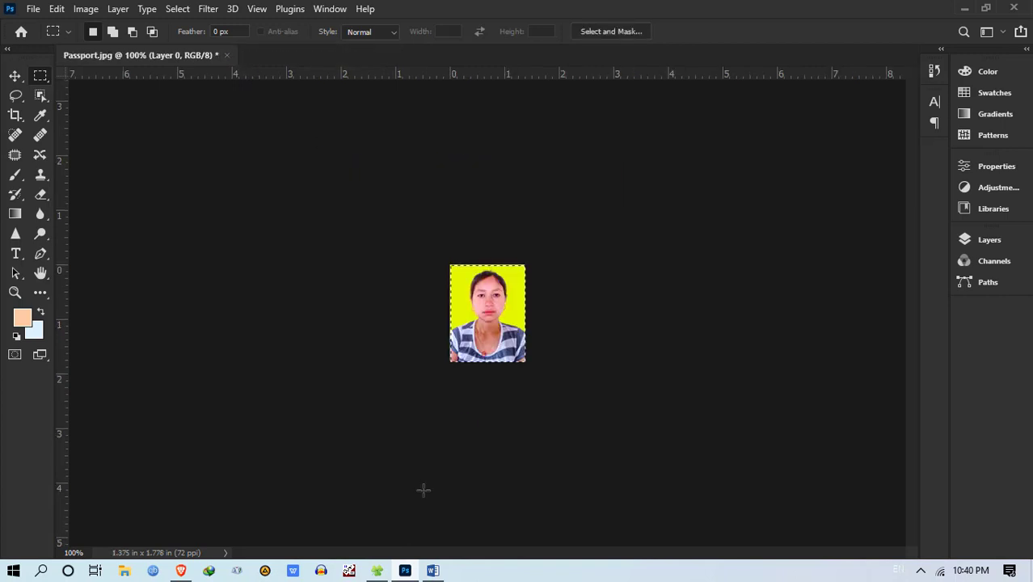
left_click(228, 55)
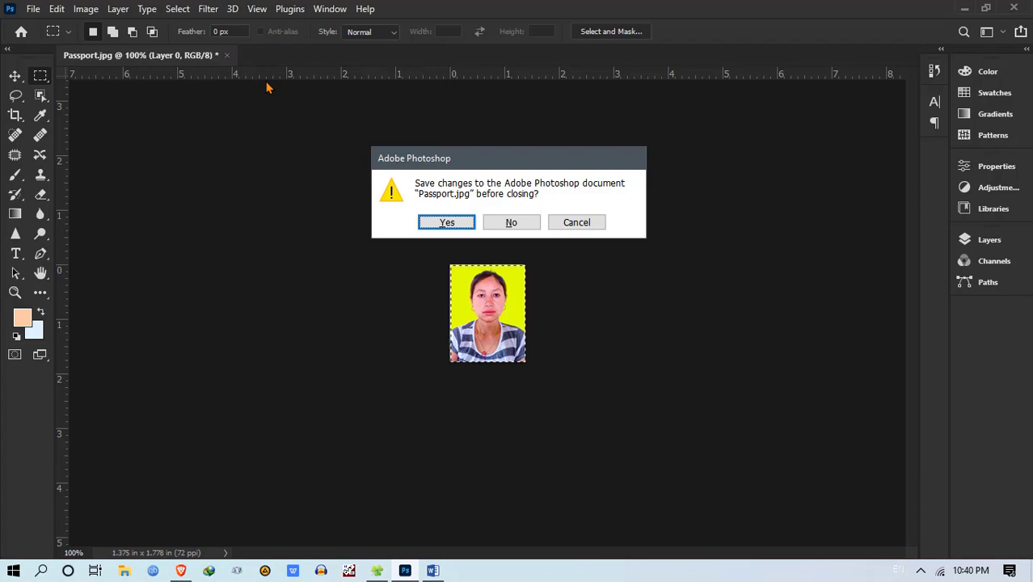
left_click(509, 222)
Step: Check the recommended signature dimensions in the Word instructions and create a new 500 x 200 pixel document in Photoshop
left_click(432, 571)
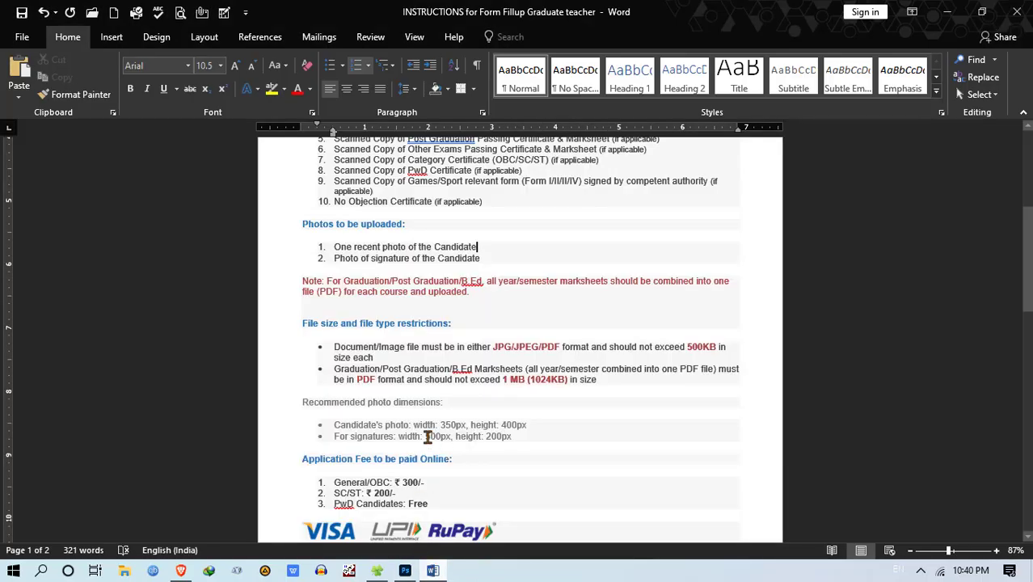
left_click(406, 571)
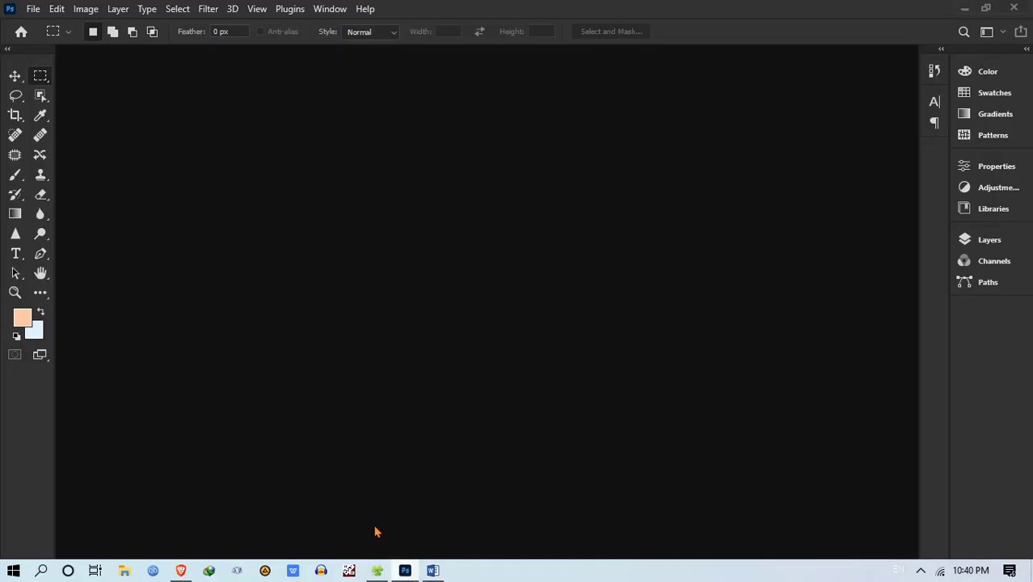
key("ctrl+n")
left_click_drag(479, 165, 388, 170)
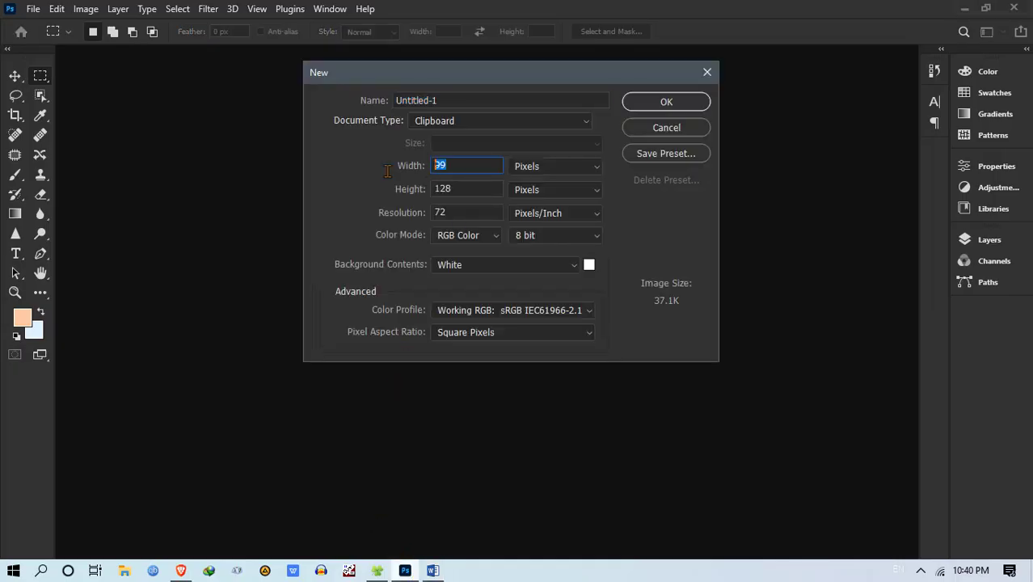
type("500")
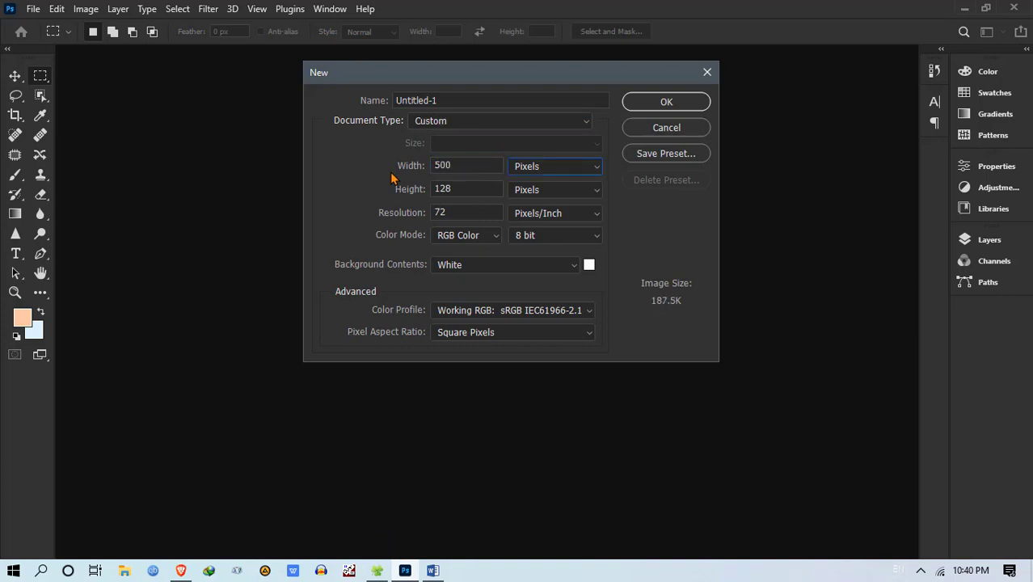
type("200")
left_click(689, 104)
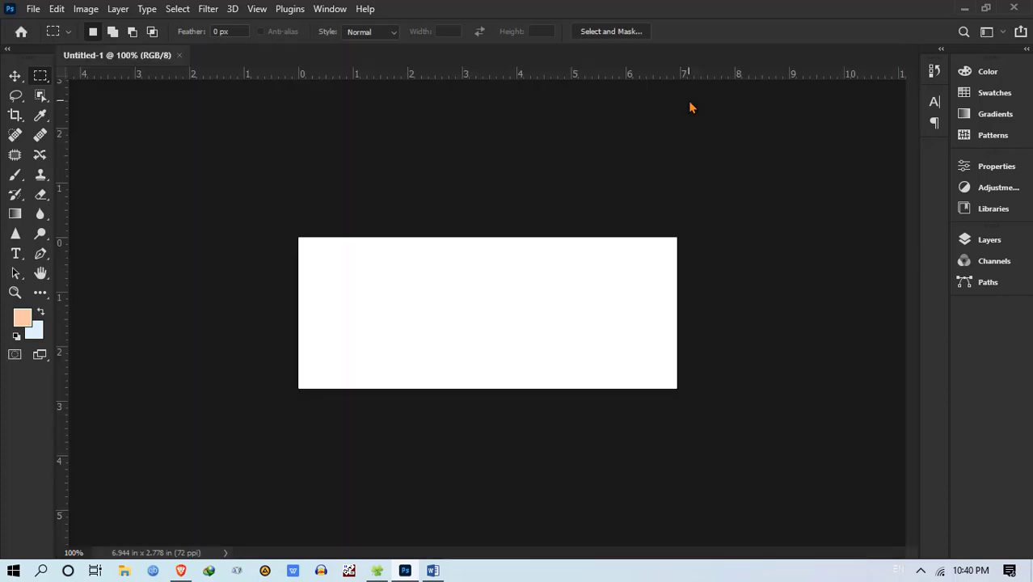
Step: Start opening an image and browse to the "others" folder on Local Disk (P:)
left_click(33, 9)
left_click(69, 39)
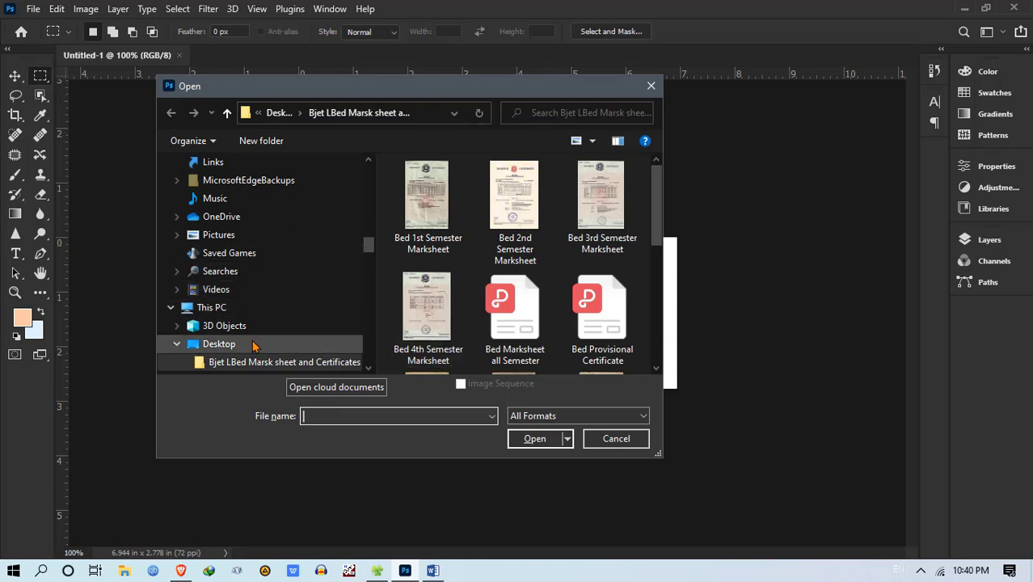
left_click(212, 308)
scroll(622, 226, "right", 2)
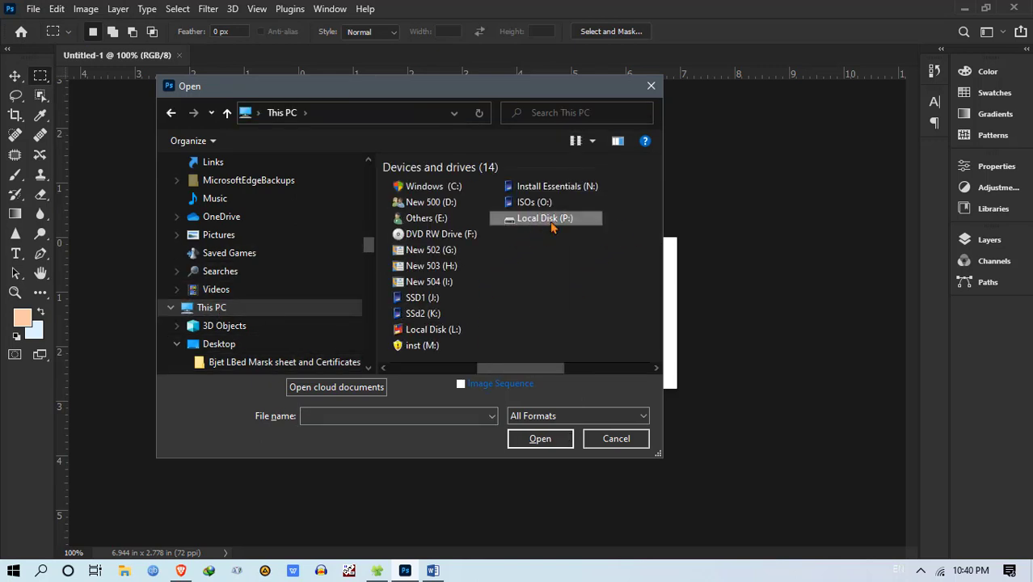
double_click(524, 220)
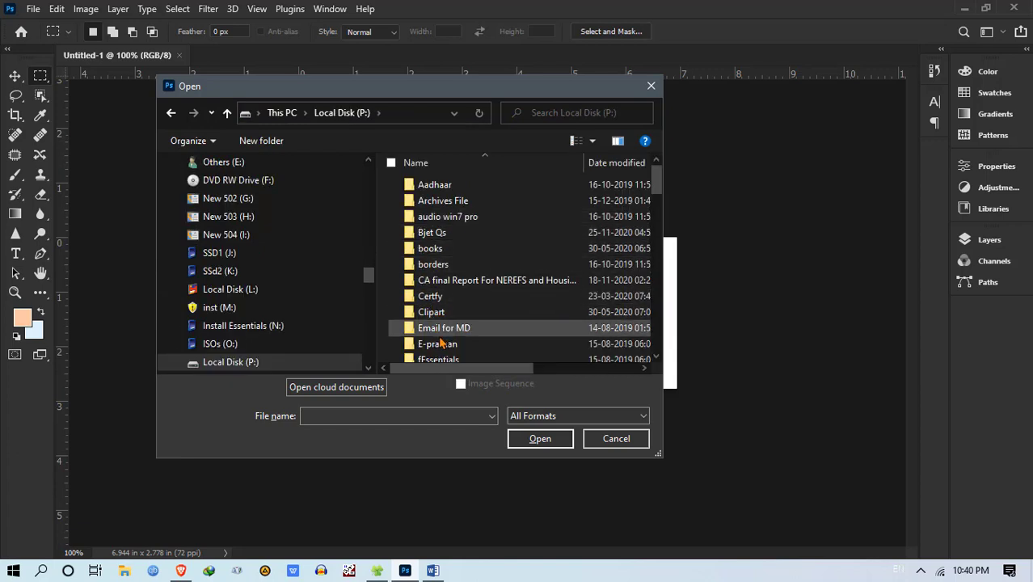
scroll(461, 332, "down", 3)
scroll(432, 335, "down", 1)
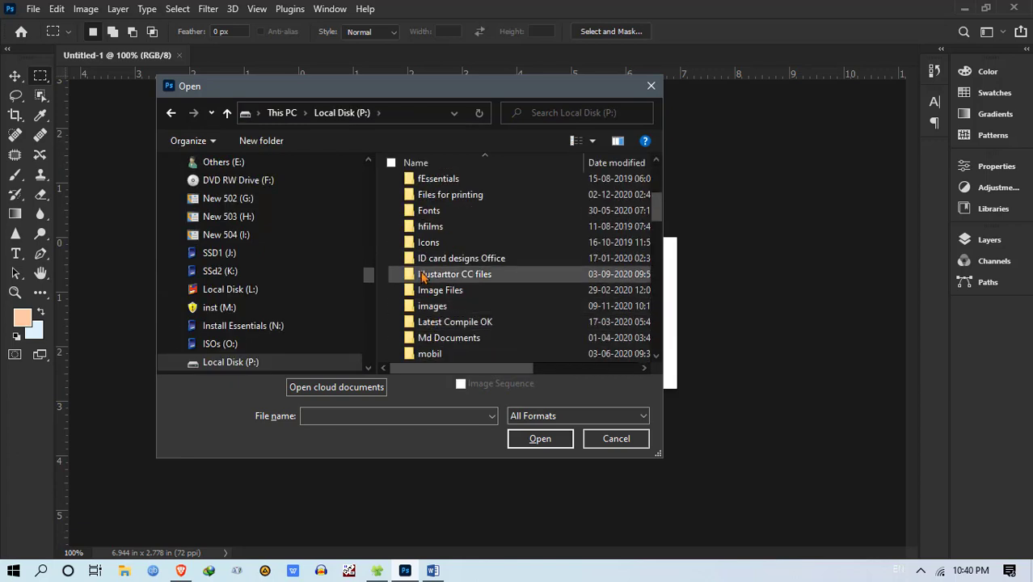
scroll(450, 360, "down", 1)
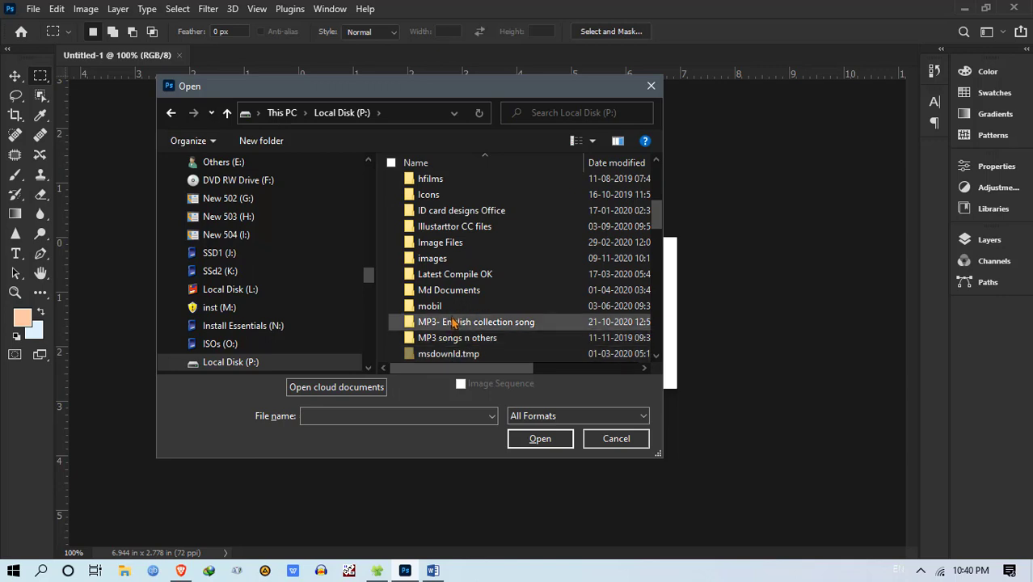
scroll(457, 260, "up", 2)
scroll(461, 260, "down", 2)
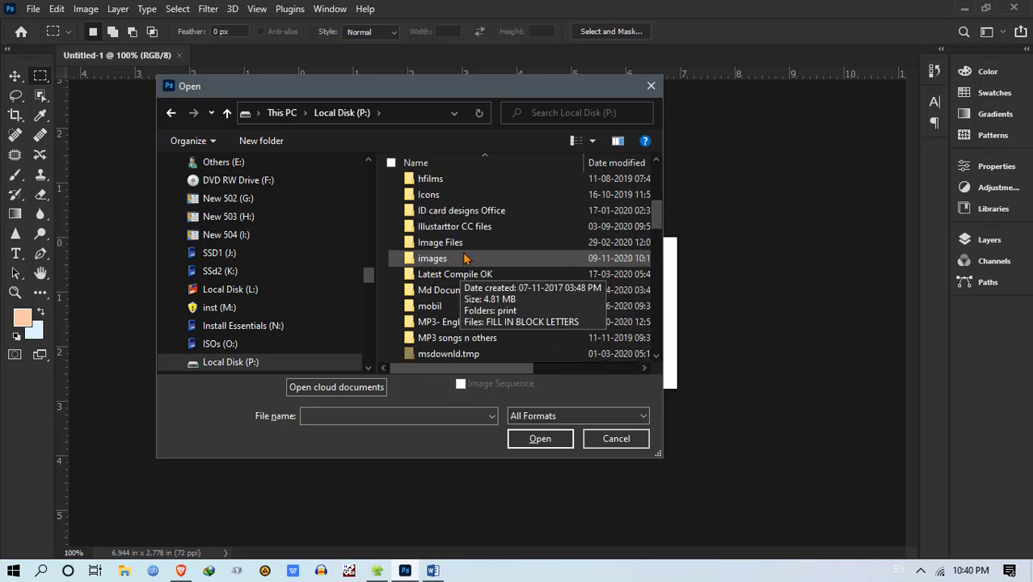
scroll(485, 279, "down", 1)
scroll(495, 290, "down", 1)
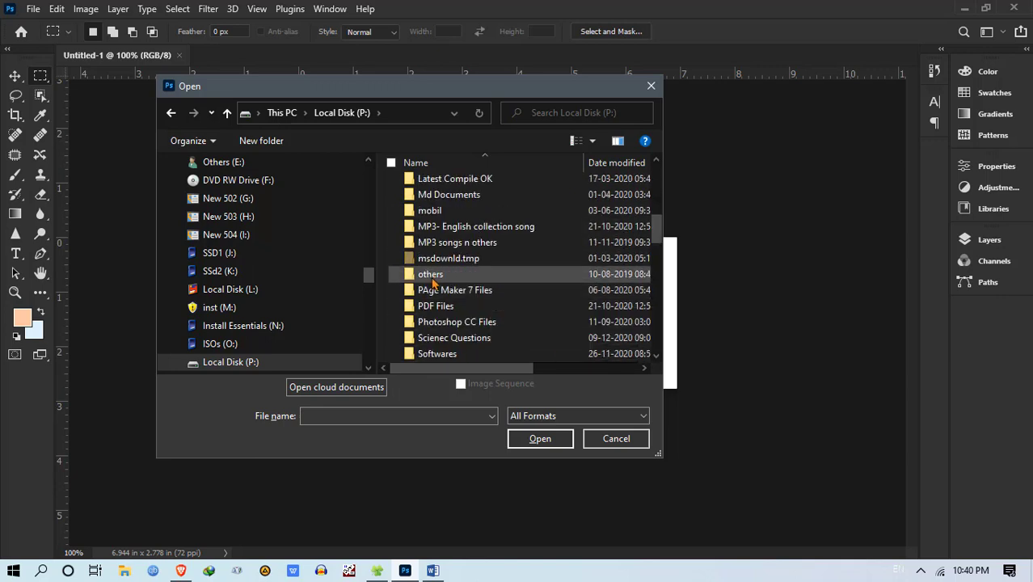
double_click(433, 278)
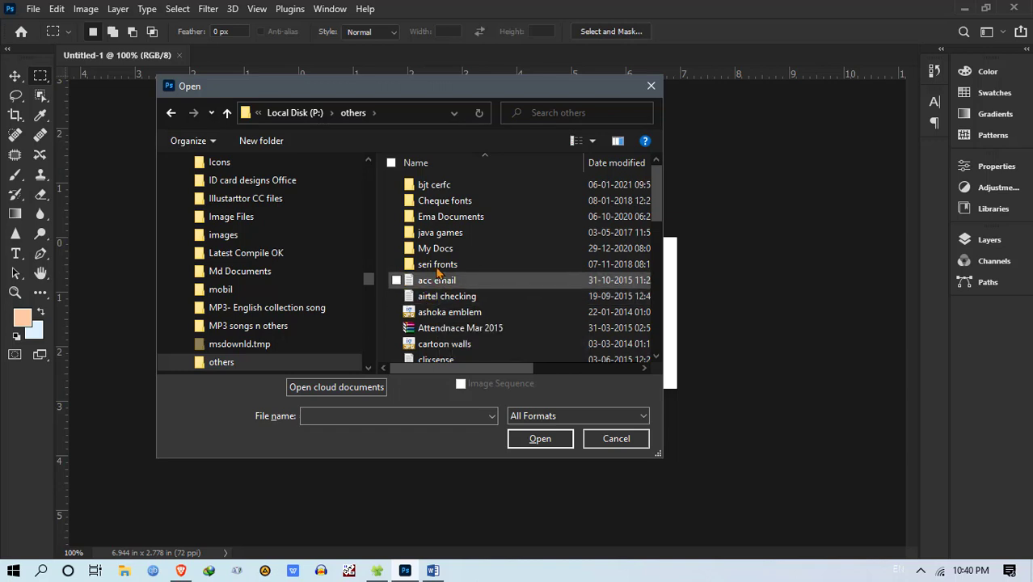
Step: Open the Sign image from the Ready Docs folder inside "bjt cerfc"
double_click(431, 185)
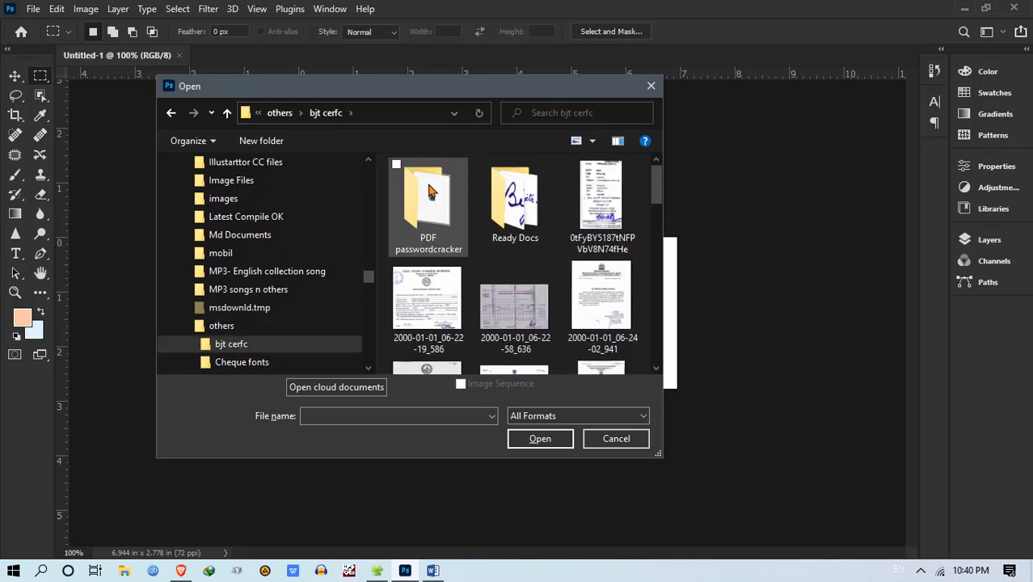
double_click(513, 196)
left_click_drag(662, 201, 695, 372)
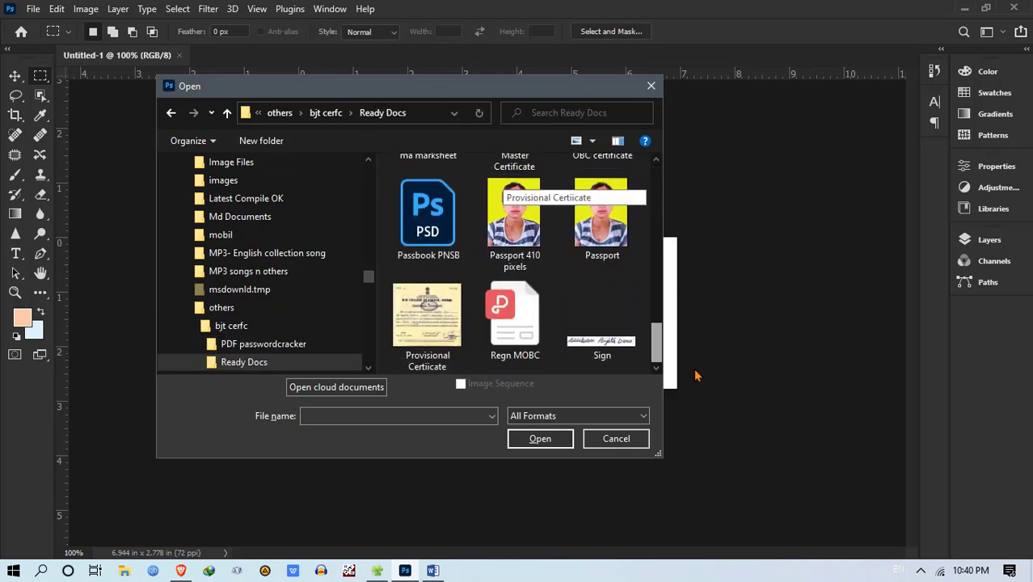
left_click(605, 343)
left_click(555, 441)
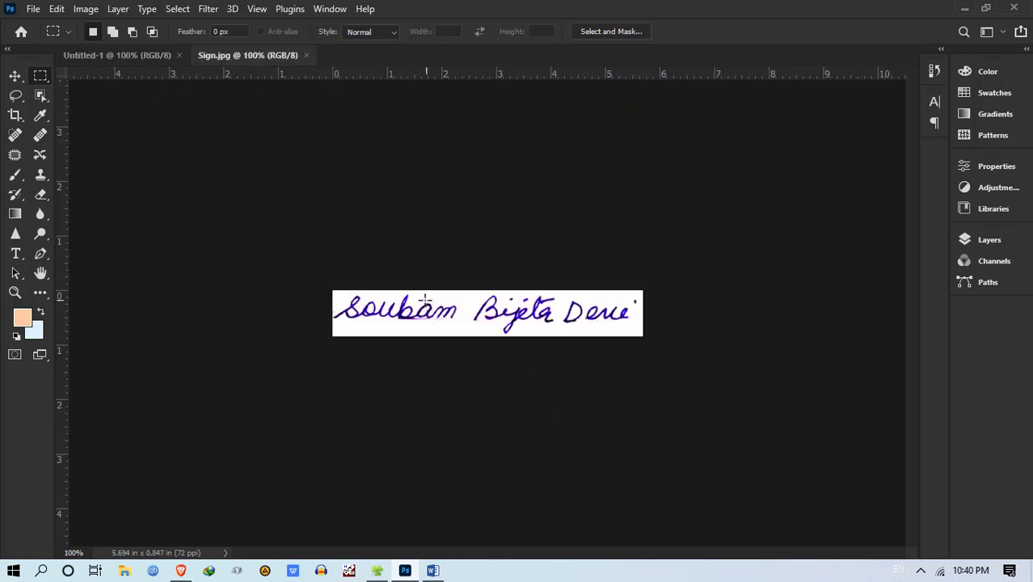
Step: Copy the whole signature from Sign.jpg and paste it into the blank Untitled-1 document
key("ctrl+a")
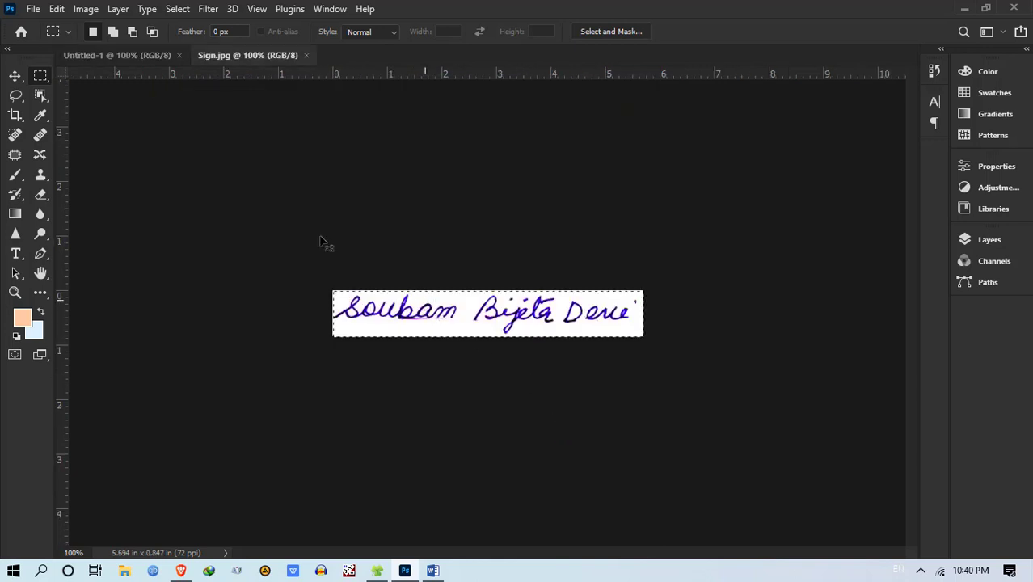
left_click(127, 58)
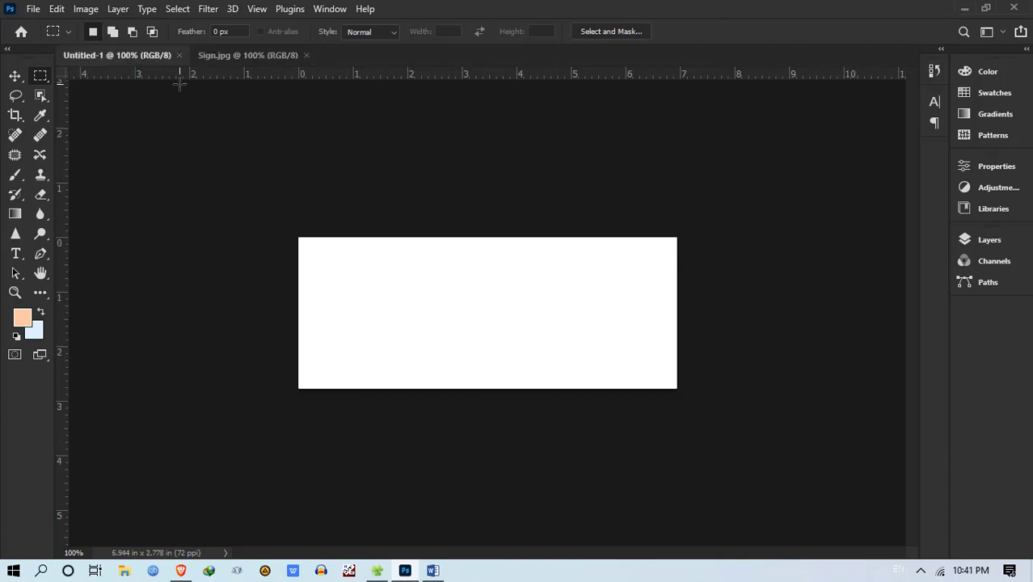
key("ctrl+v")
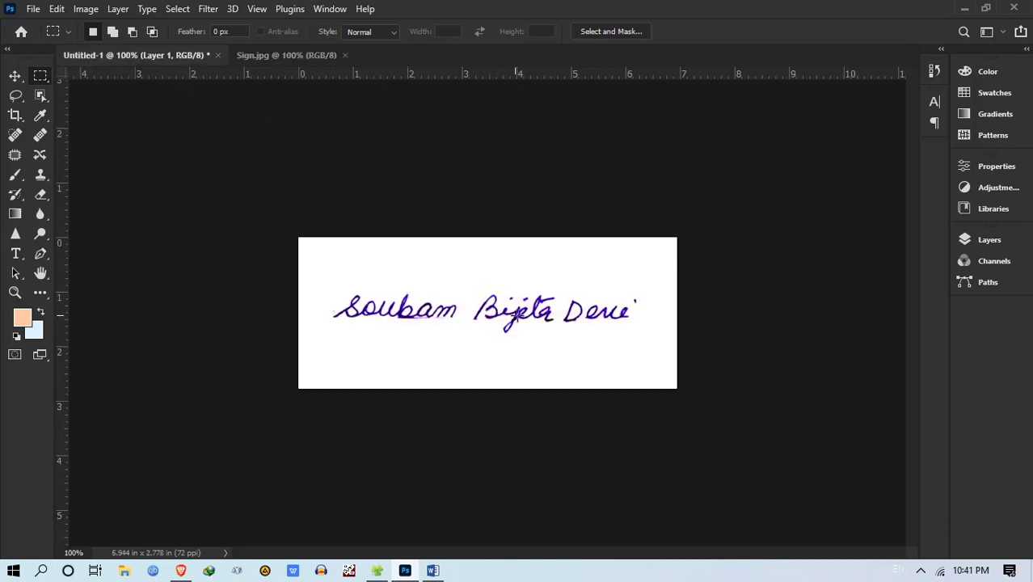
Step: Enlarge the pasted signature slightly with Free Transform and reposition it near the centre of the canvas
key("ctrl+t")
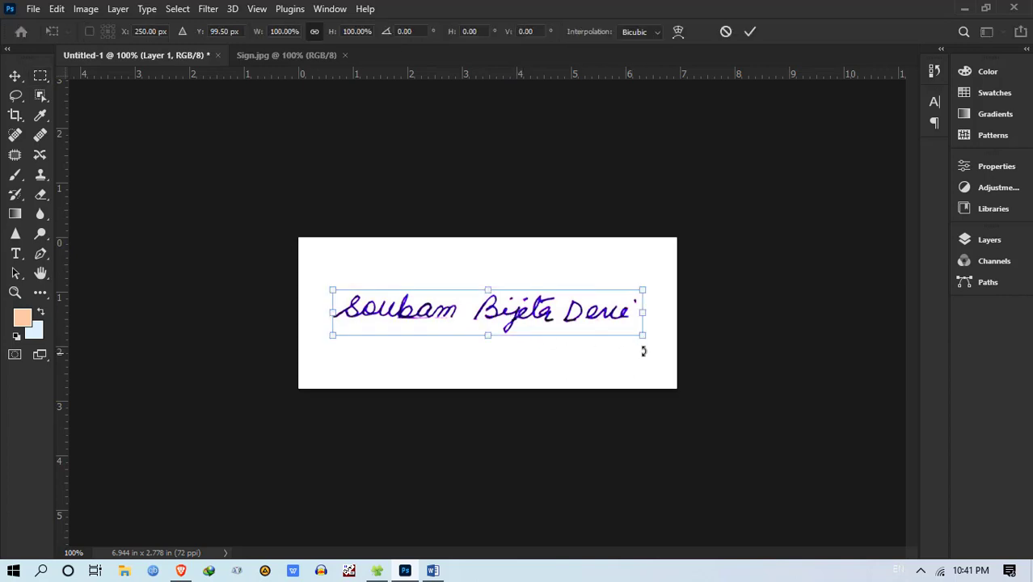
left_click_drag(646, 338, 668, 364)
mouse_move(554, 300)
left_mouse_down()
mouse_move(540, 298)
mouse_move(534, 314)
left_mouse_up()
left_click(751, 32)
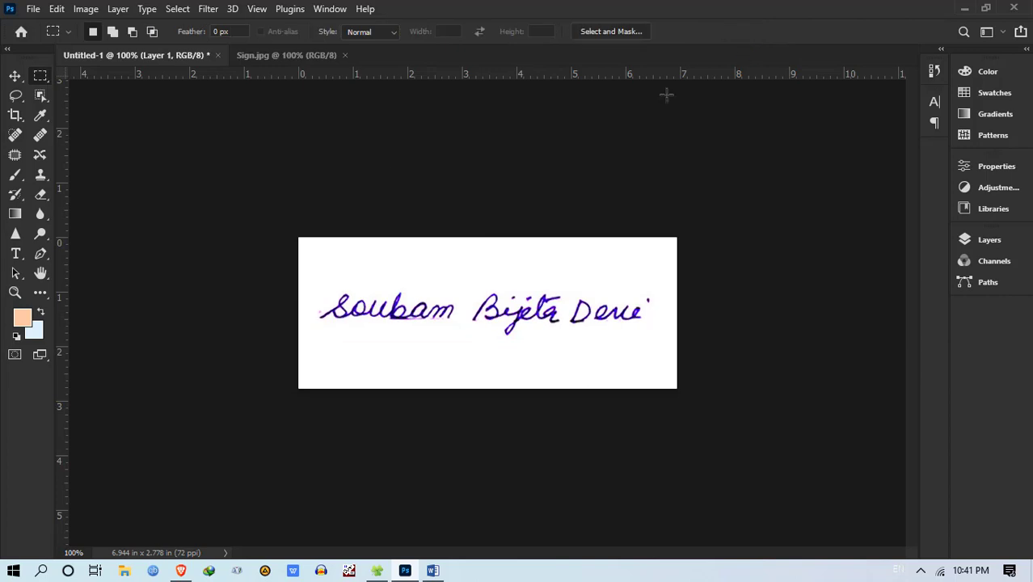
Step: Start saving the signature document under a new name with JPEG as the file format
left_click(33, 8)
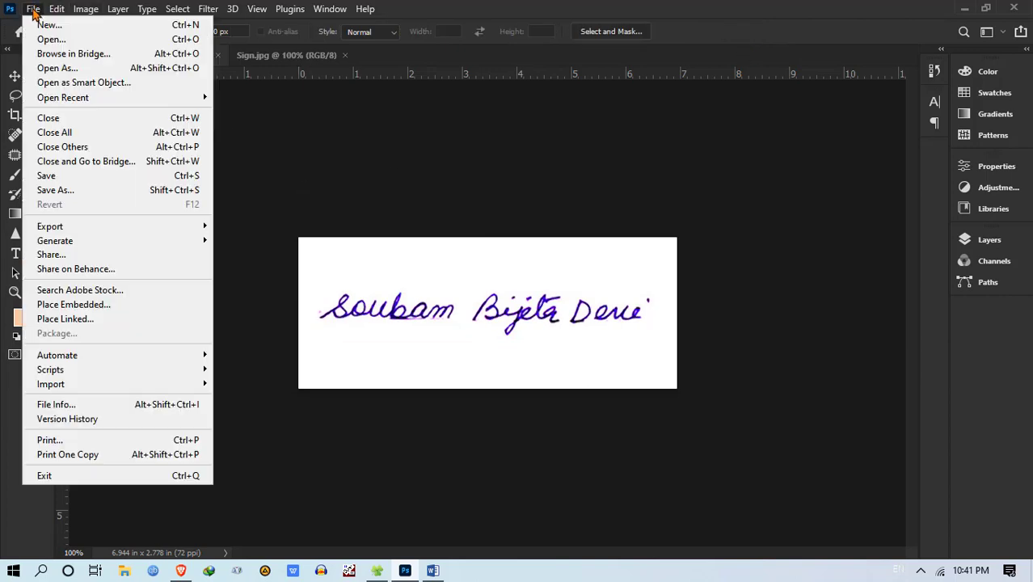
left_click(90, 194)
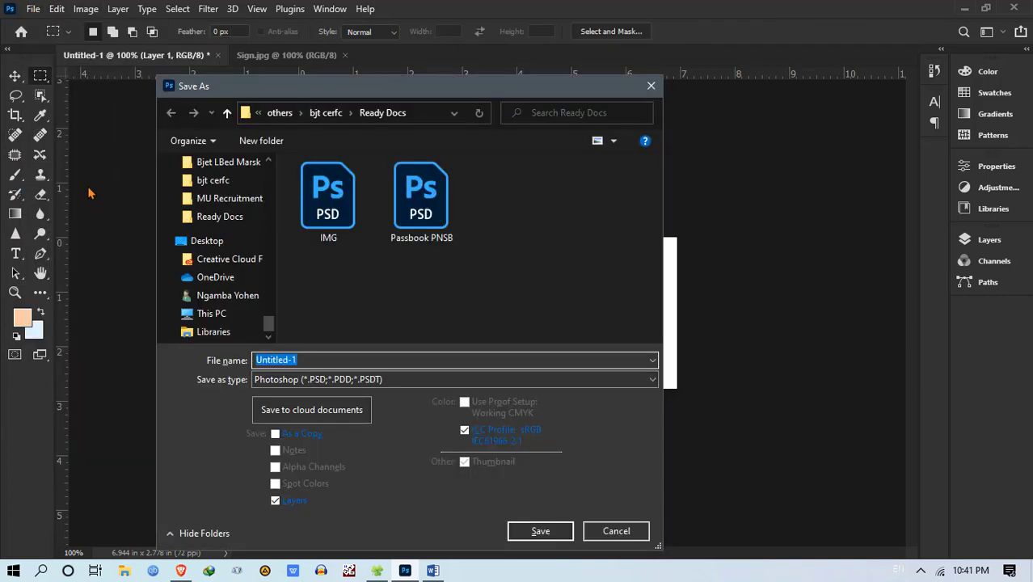
left_click(315, 380)
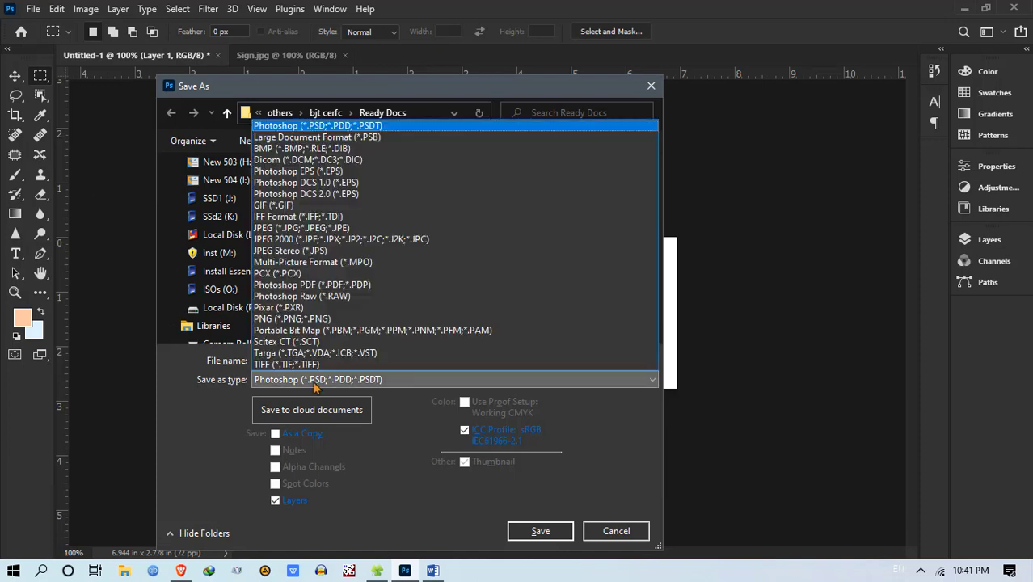
left_click(287, 230)
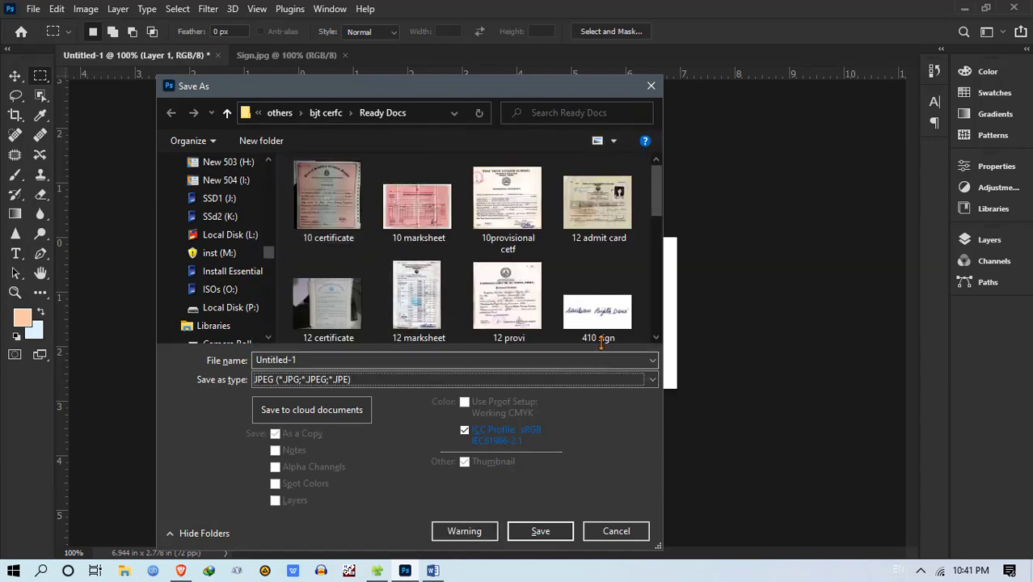
Step: Save the signature as "sign ok" in the Desktop folder of mark sheets and certificates, with JPEG quality 10 (Maximum)
left_click_drag(269, 253, 266, 143)
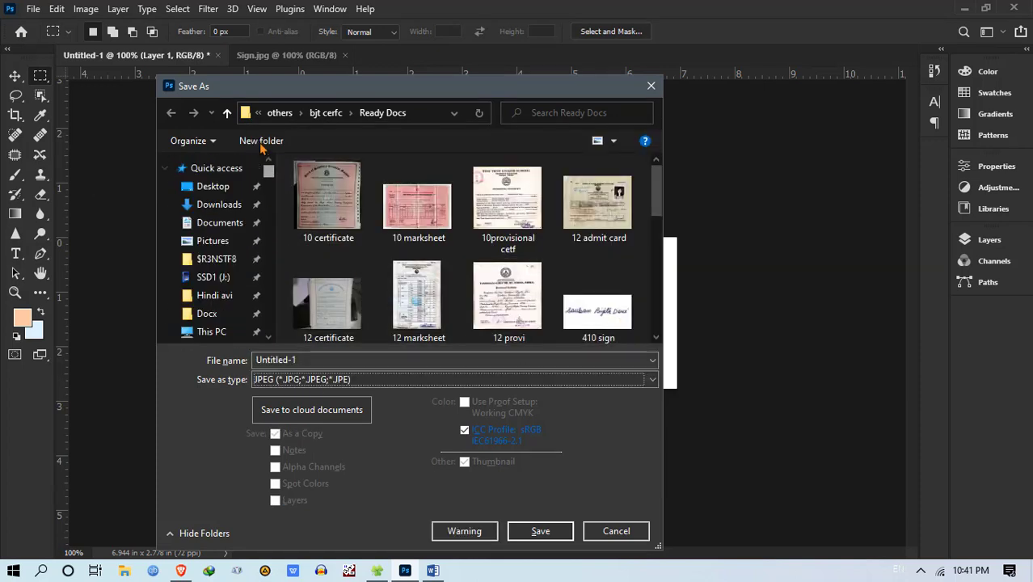
left_click(212, 199)
double_click(392, 189)
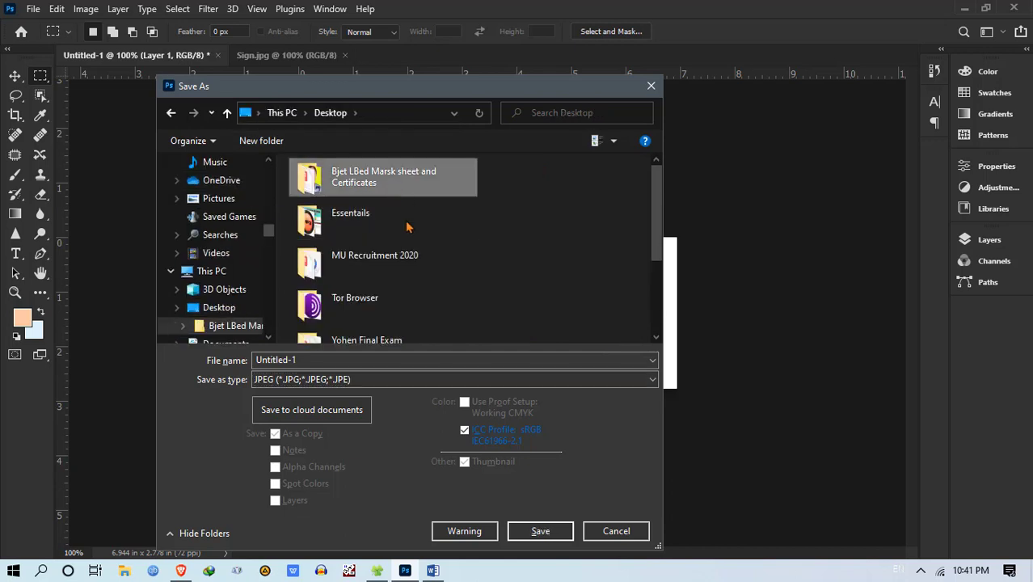
double_click(315, 362)
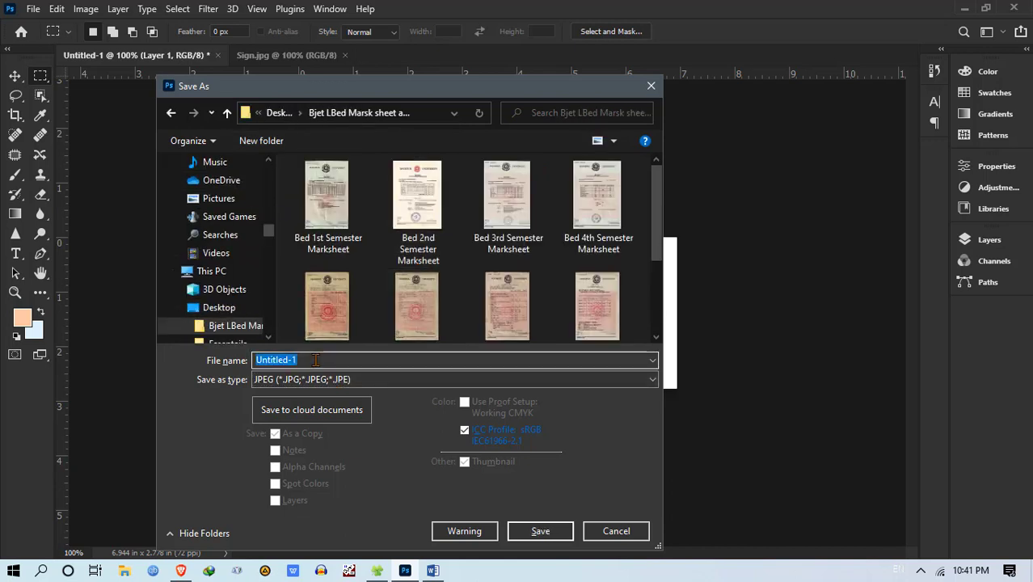
type("sign ok")
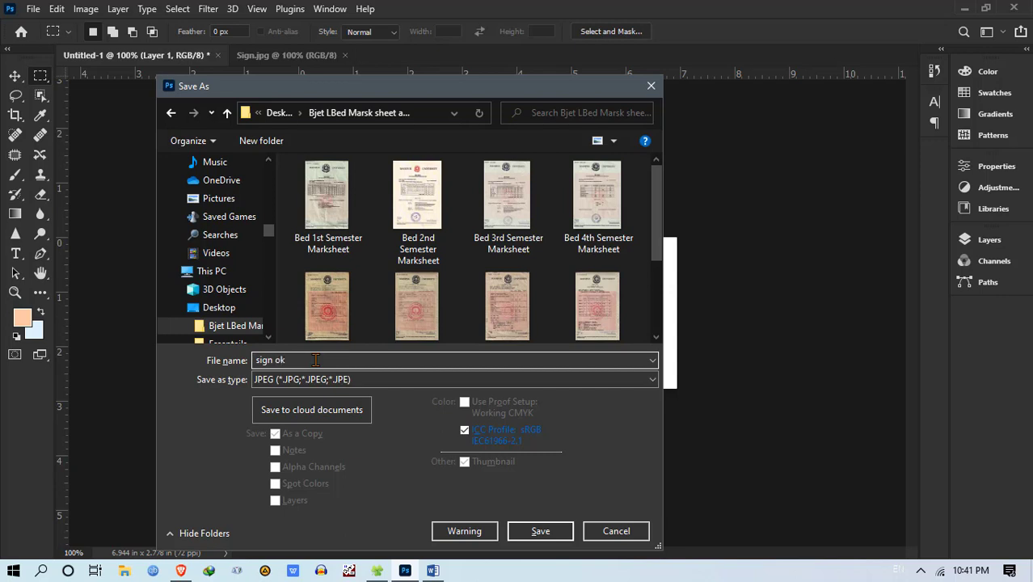
left_click(540, 531)
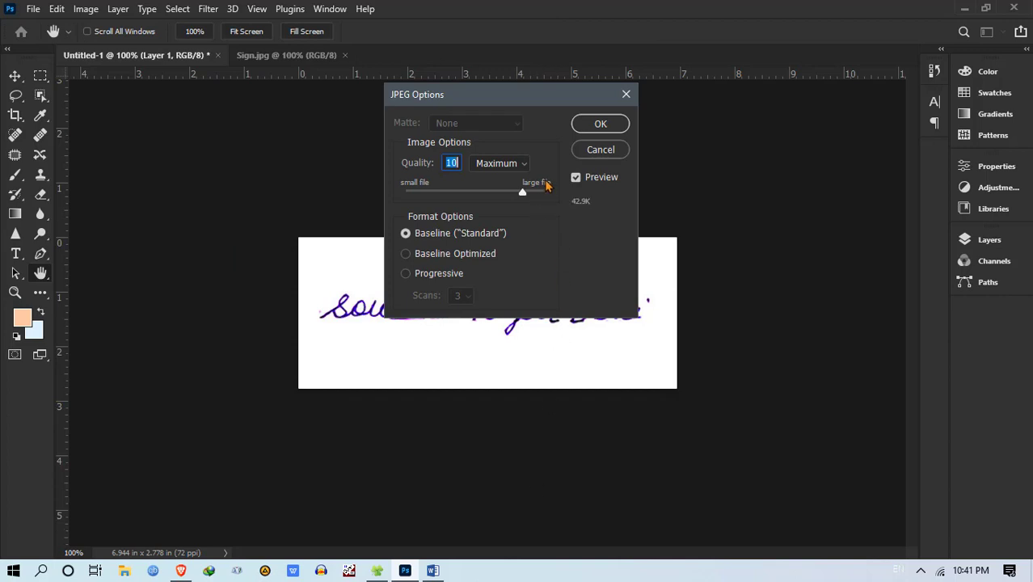
left_click(597, 125)
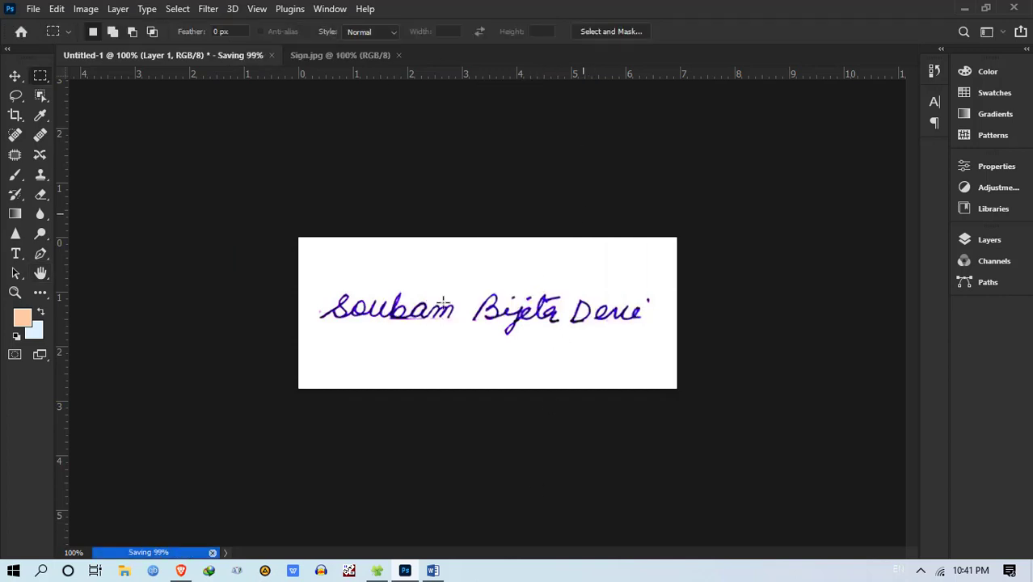
Step: Switch to the file manager, check the file size of "sign ok" in its properties, and close them
left_click(965, 8)
left_click(948, 12)
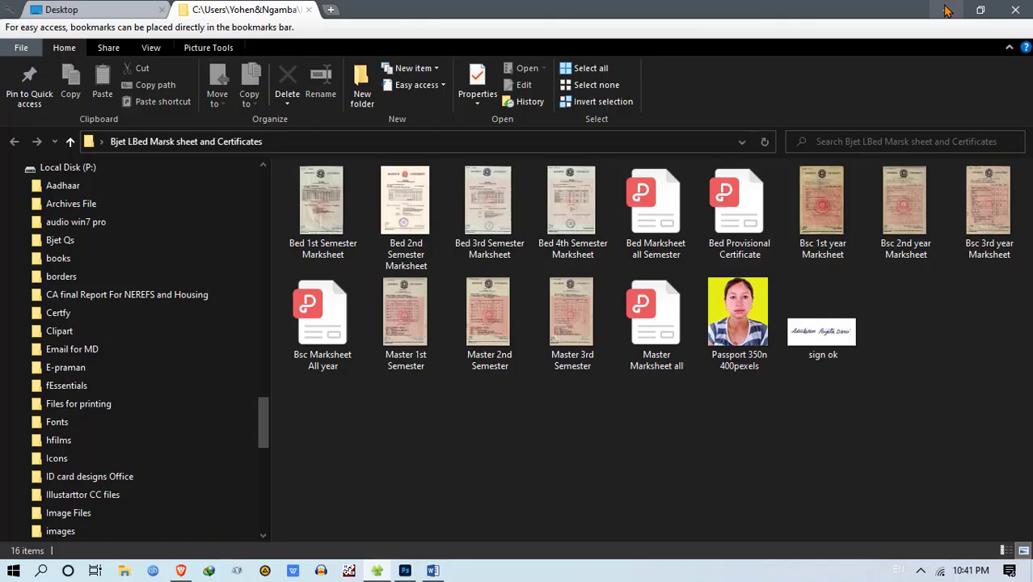
right_click(819, 346)
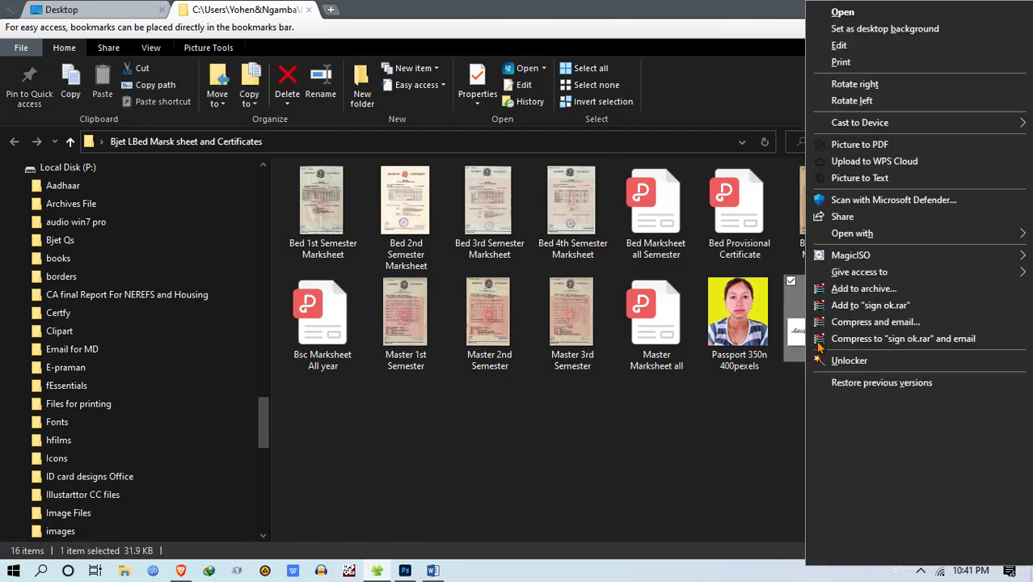
left_click(862, 558)
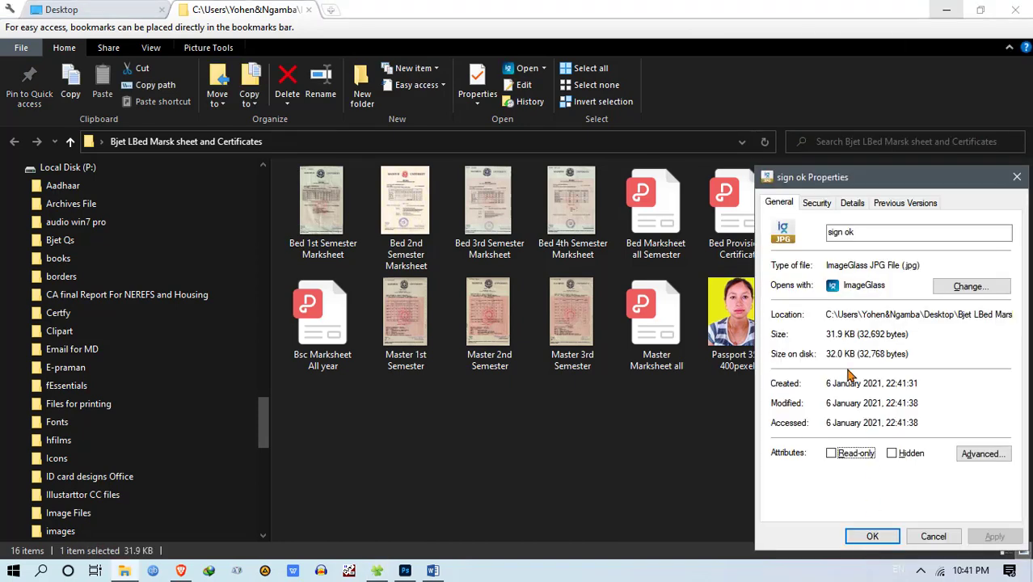
left_click_drag(826, 334, 864, 334)
left_click(934, 536)
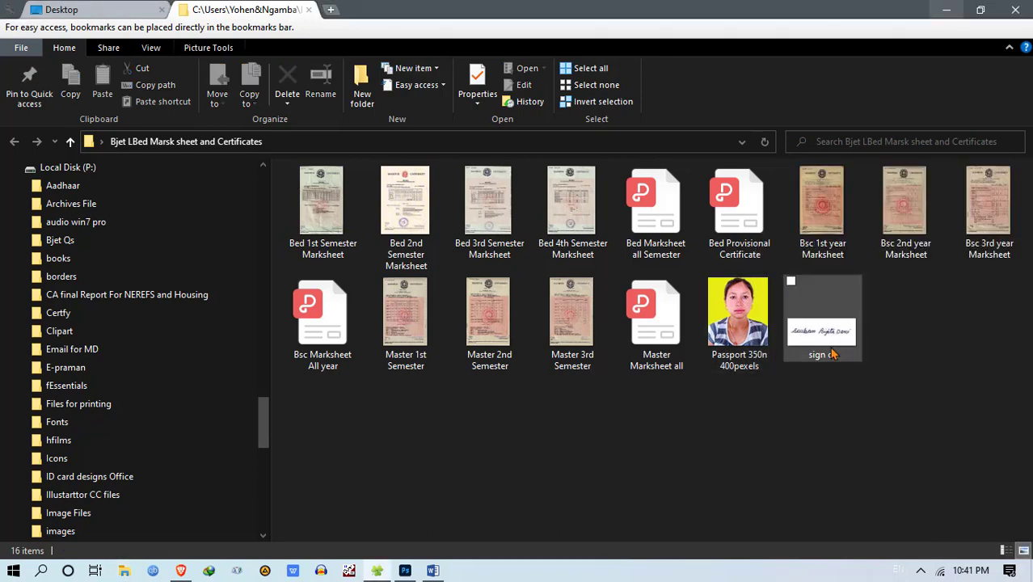
mouse_move(834, 354)
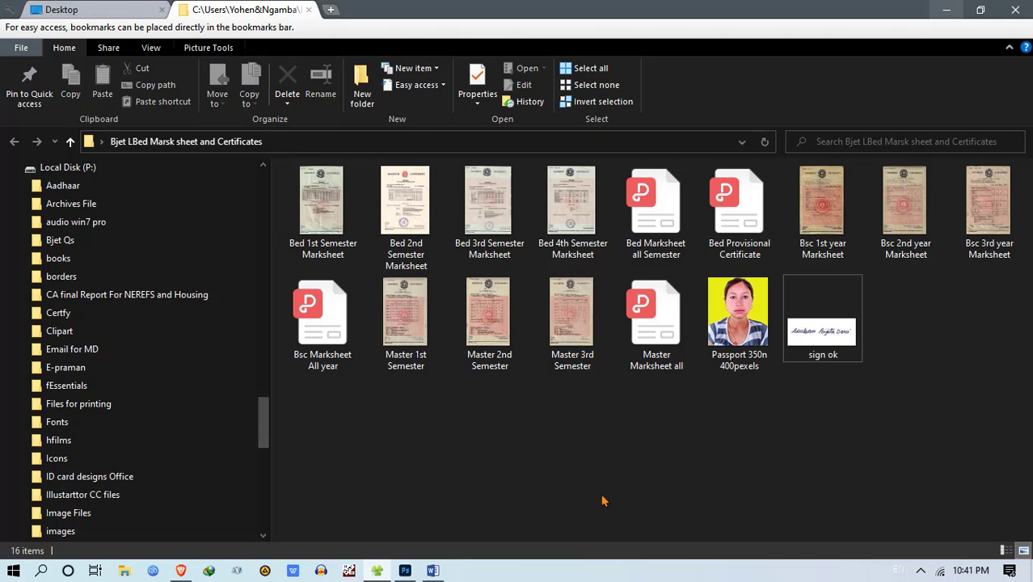
left_click(945, 11)
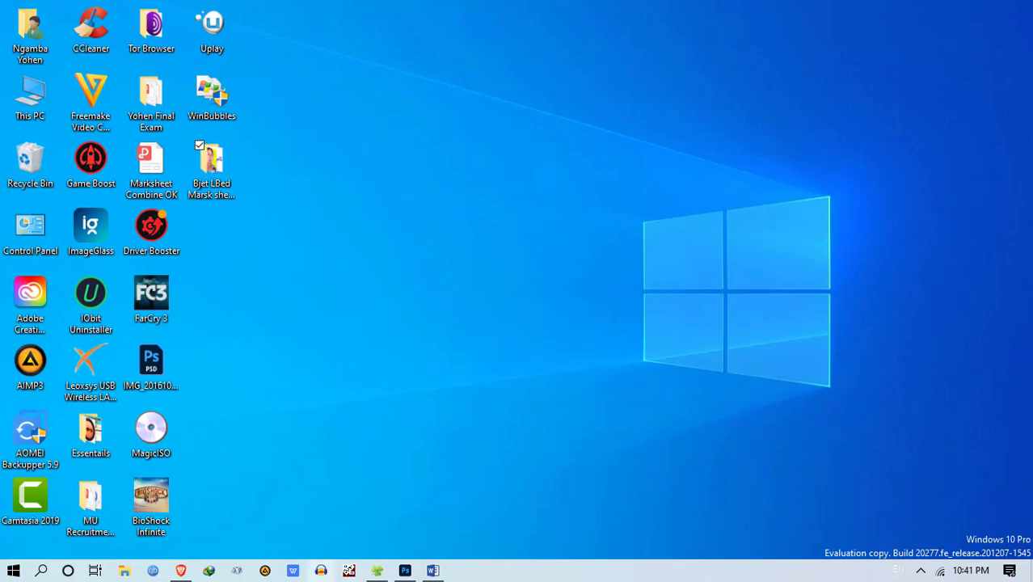
left_click(181, 571)
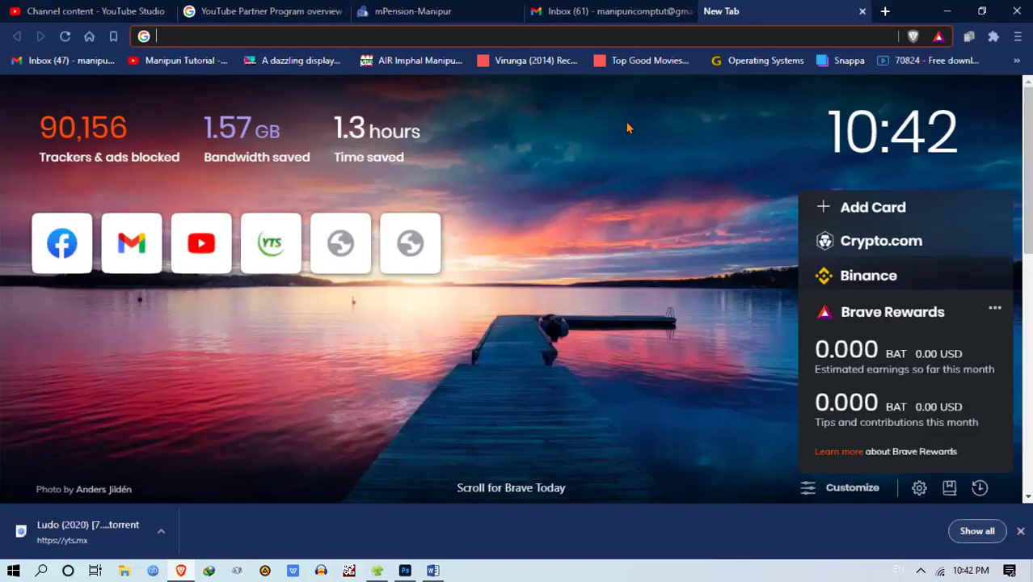
left_click(433, 571)
scroll(440, 428, "down", 10)
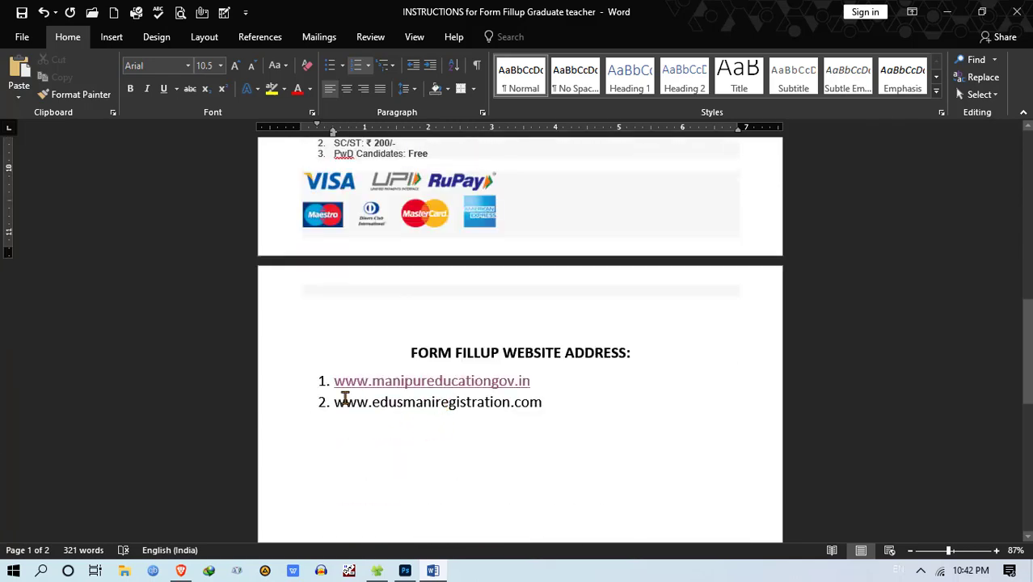
left_click_drag(336, 401, 548, 407)
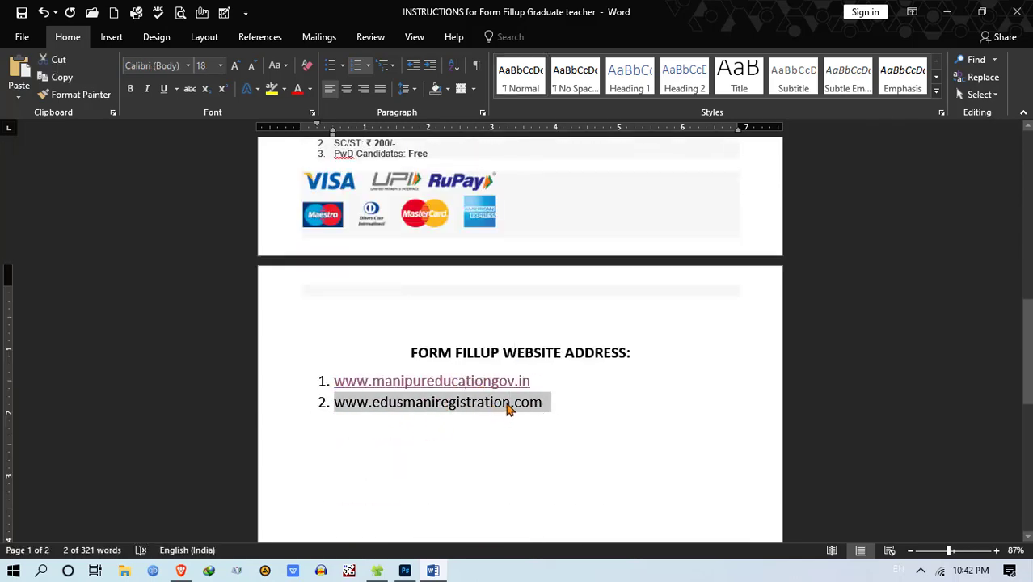
right_click(506, 404)
left_click(556, 131)
left_click(180, 571)
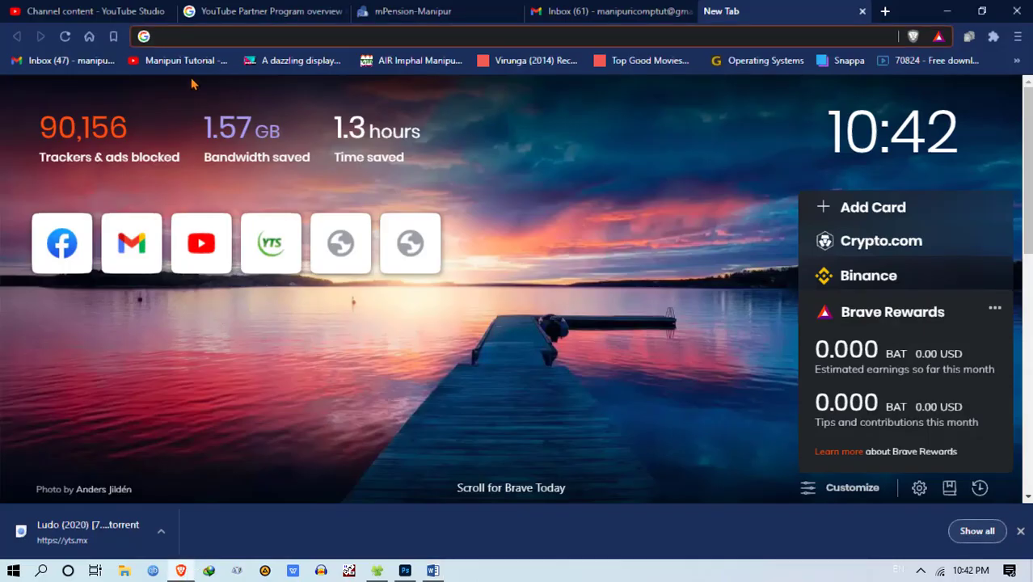
key("ctrl+v")
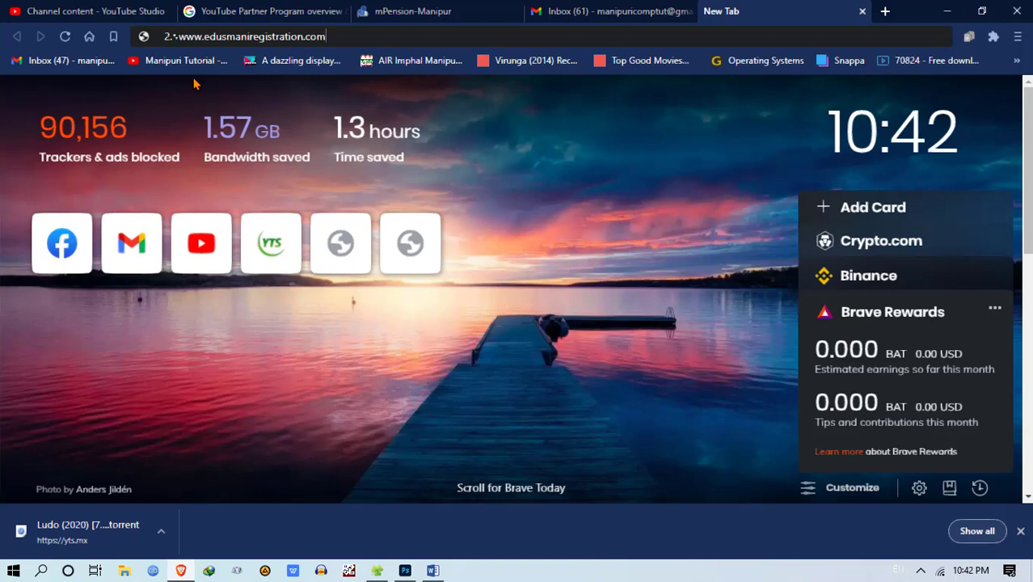
left_click_drag(178, 37, 145, 38)
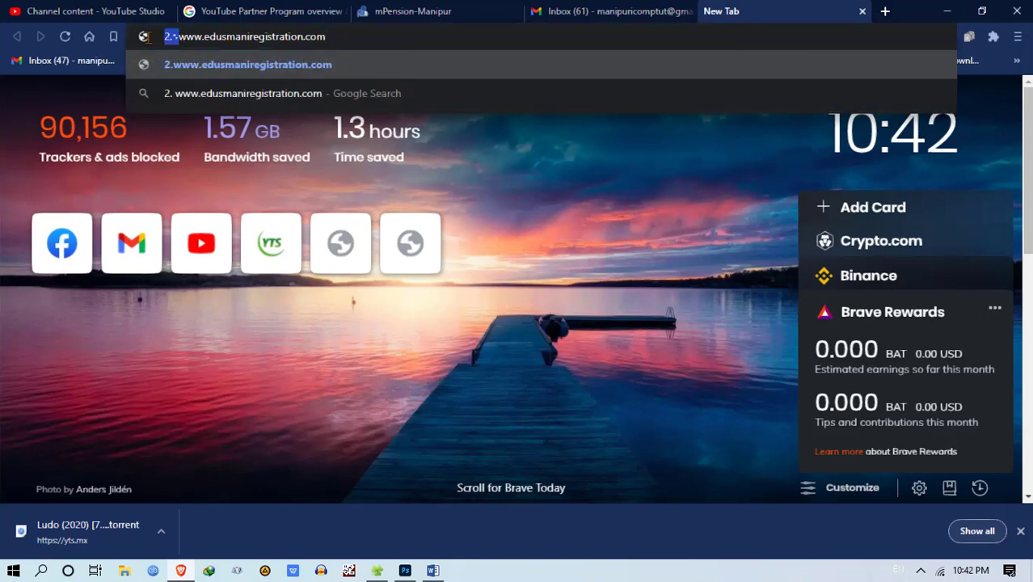
key("BackSpace")
key("Return")
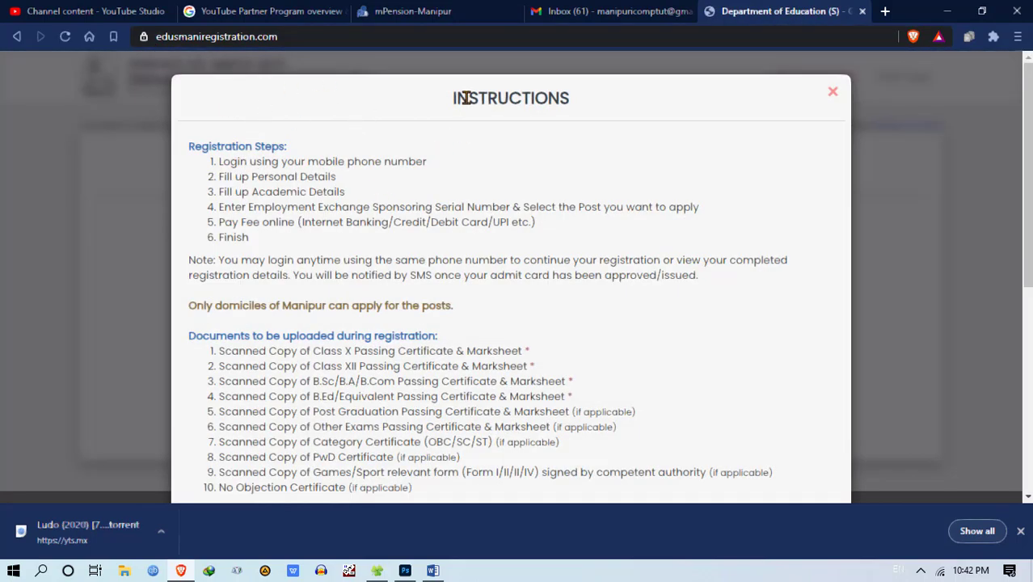
Step: Review the registration instructions on the website from start to end and close them to reach the applicant login form
scroll(652, 198, "down", 5)
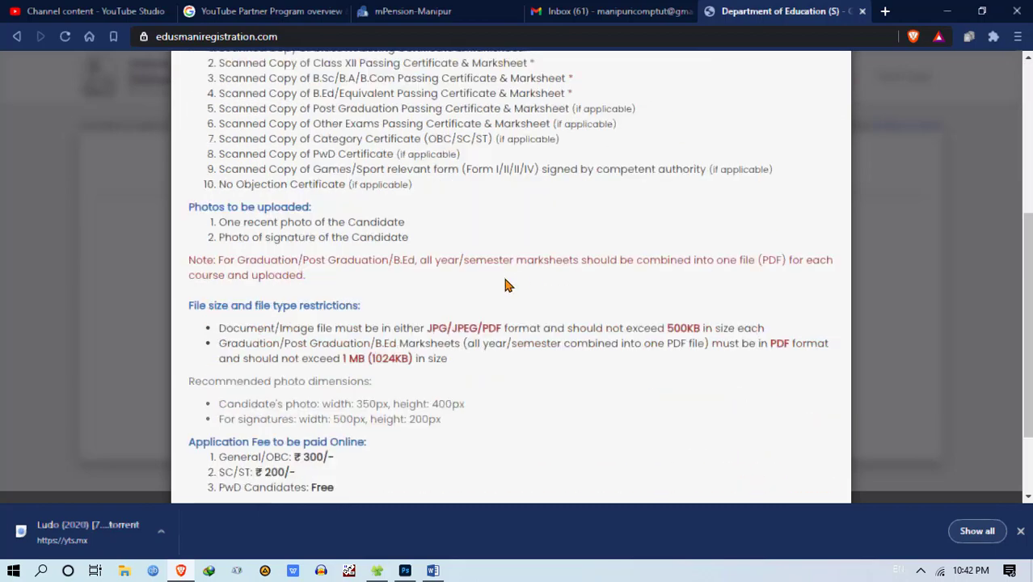
scroll(507, 284, "up", 5)
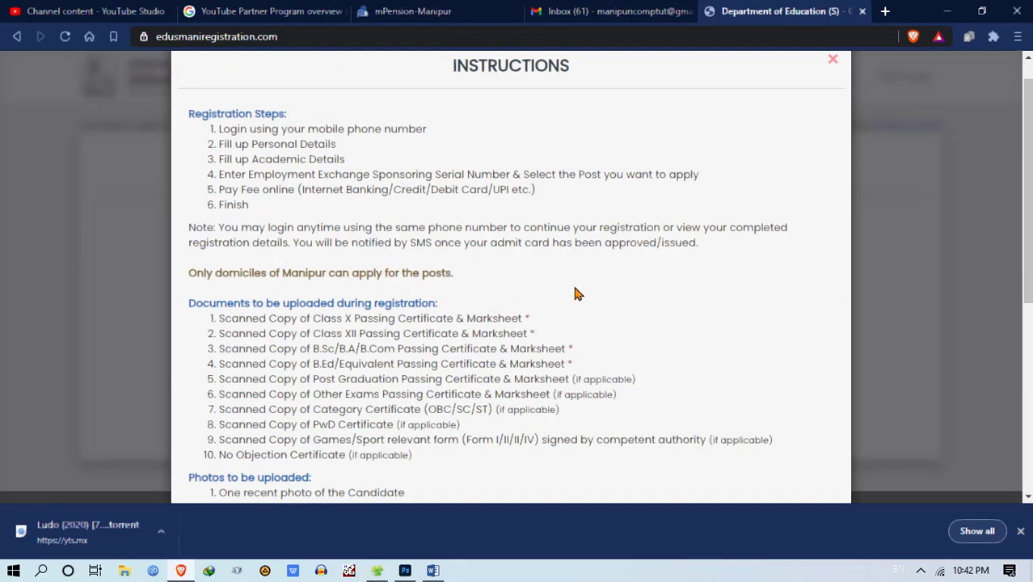
scroll(574, 293, "up", 1)
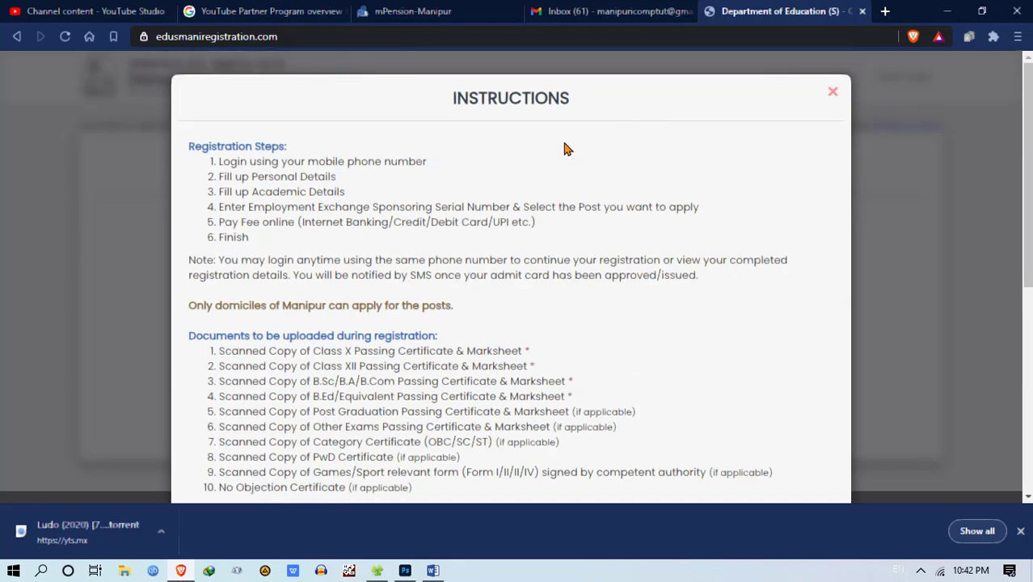
left_click(833, 95)
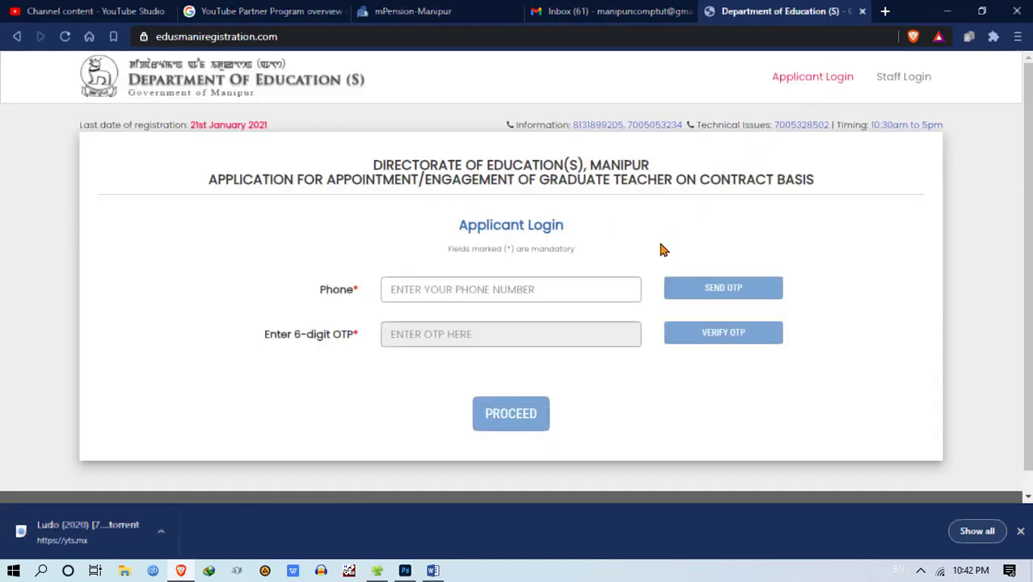
Step: Examine the applicant login page's phone field, last date of registration and helpline timing
left_click(392, 291)
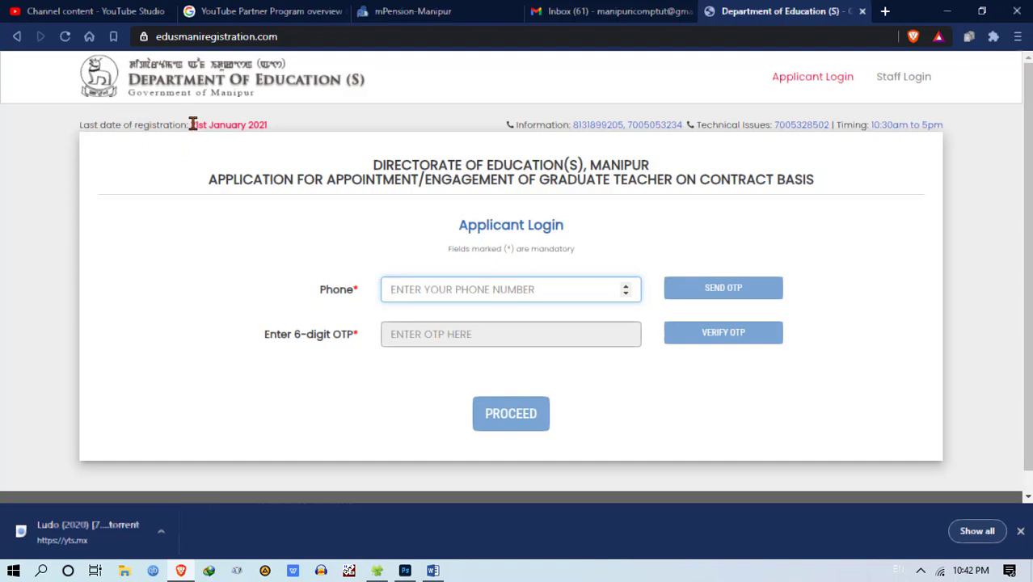
left_click_drag(191, 125, 273, 128)
left_click(273, 127)
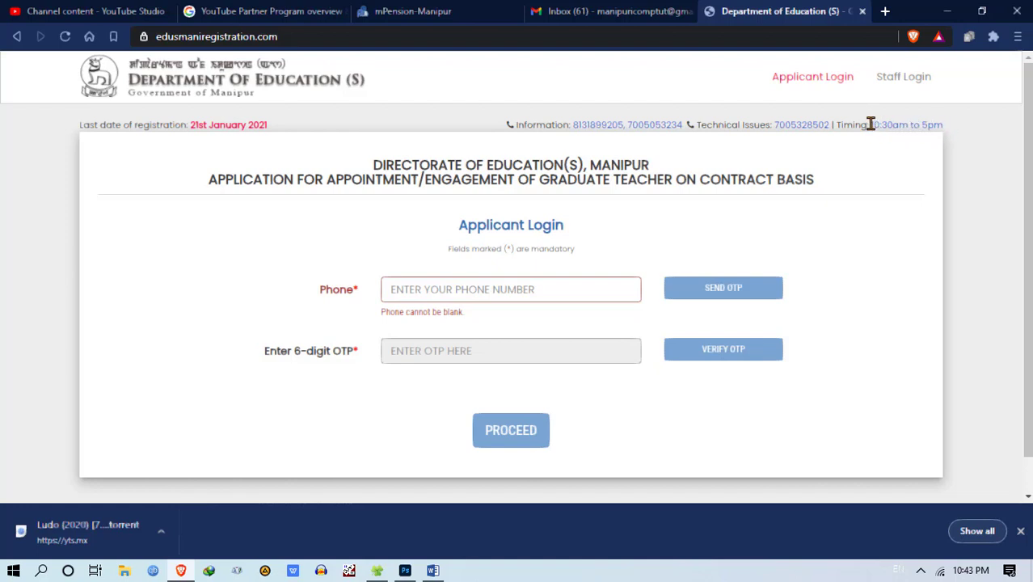
left_click_drag(871, 124, 962, 129)
left_click(906, 126)
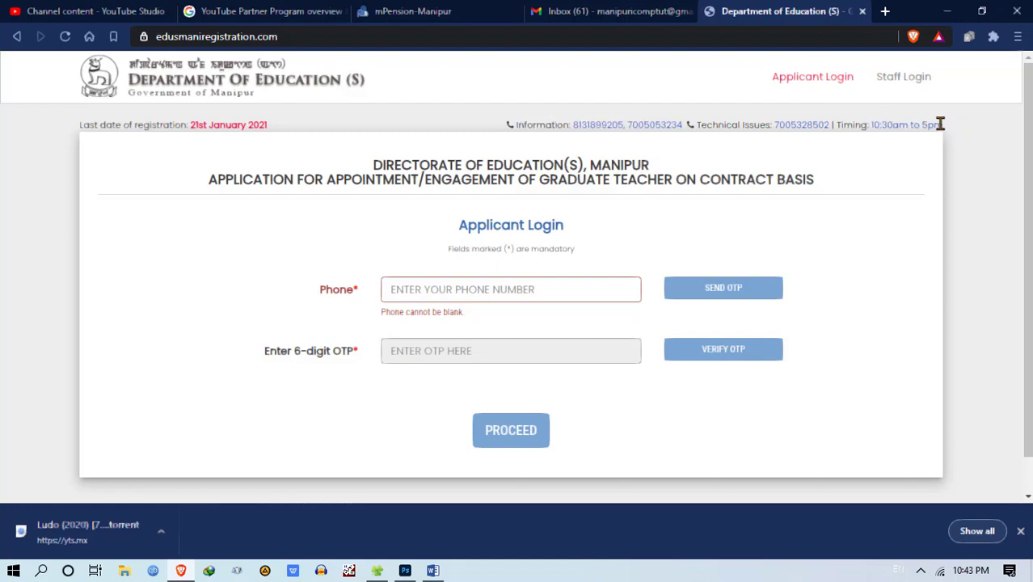